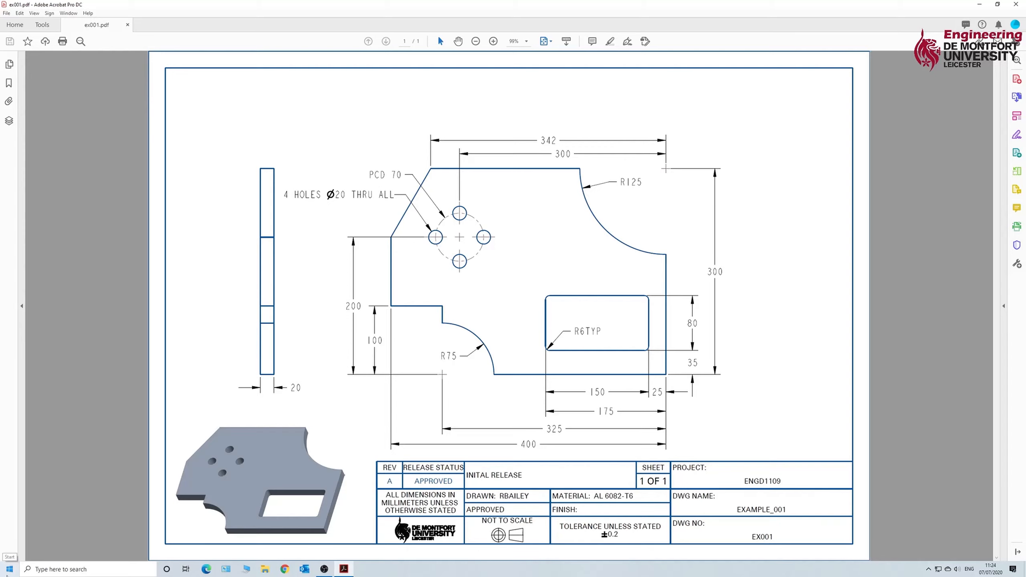
# Step: Launch Creo Parametric 6.0.2.0 from the PTC programs
pyautogui.click(9, 570)
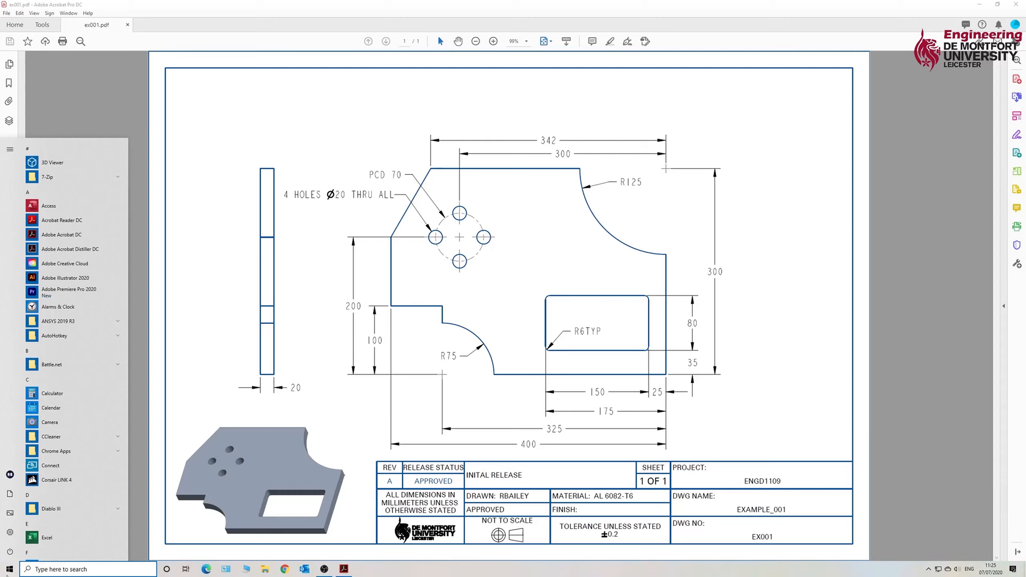
pyautogui.scroll(-7, 103, 388)
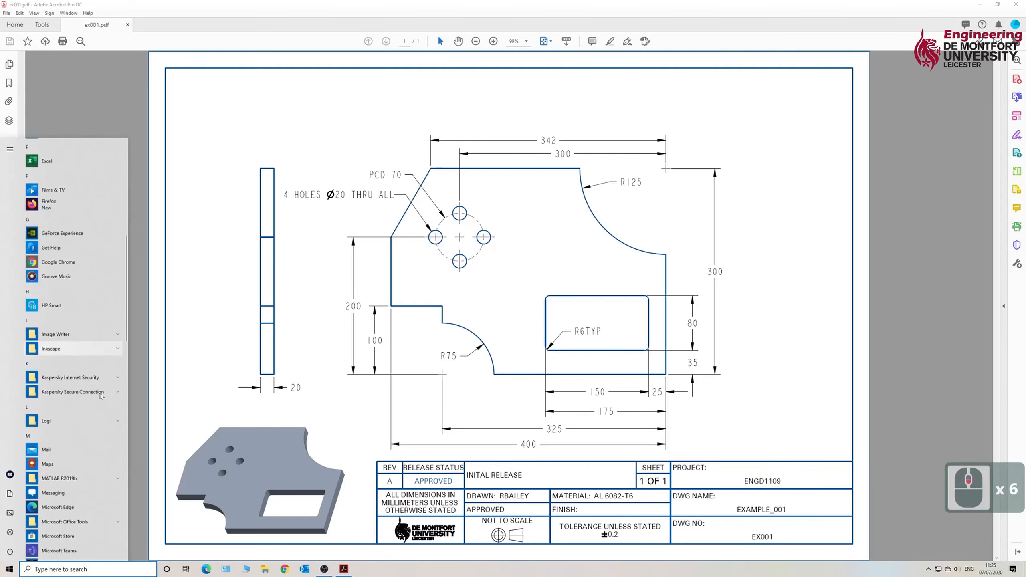
pyautogui.scroll(-5, 101, 396)
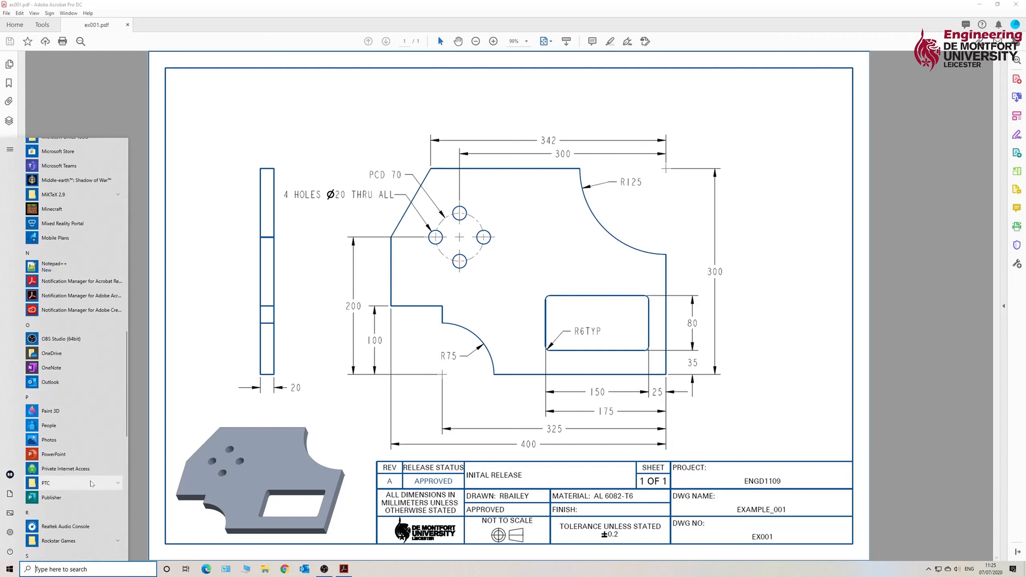
pyautogui.click(90, 483)
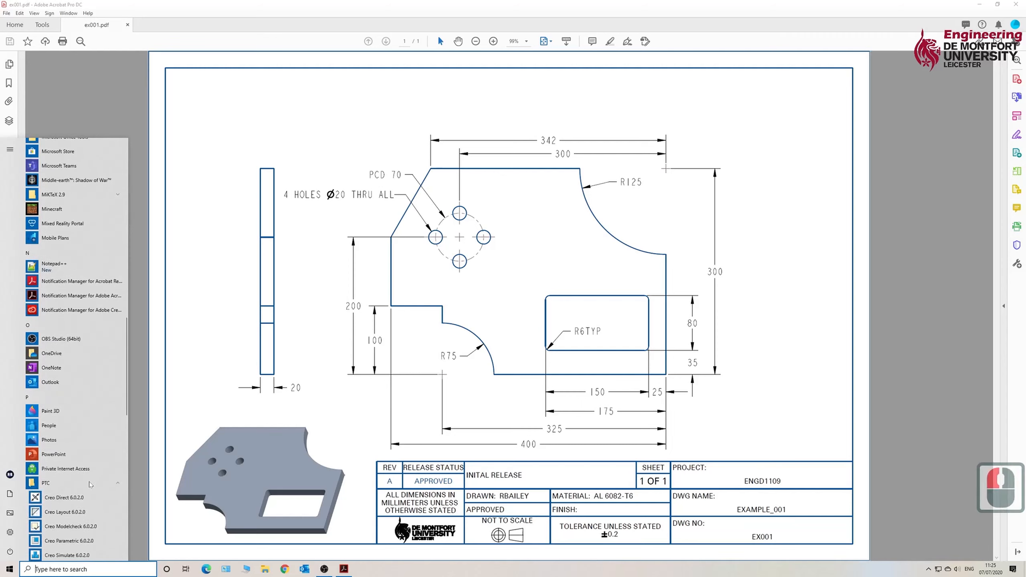
pyautogui.scroll(-2, 90, 485)
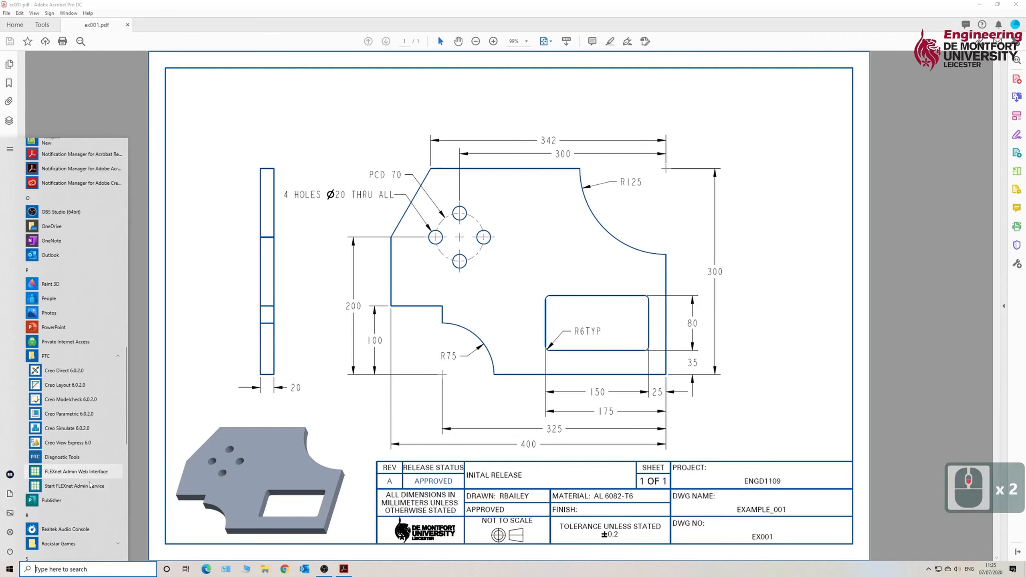
pyautogui.click(89, 415)
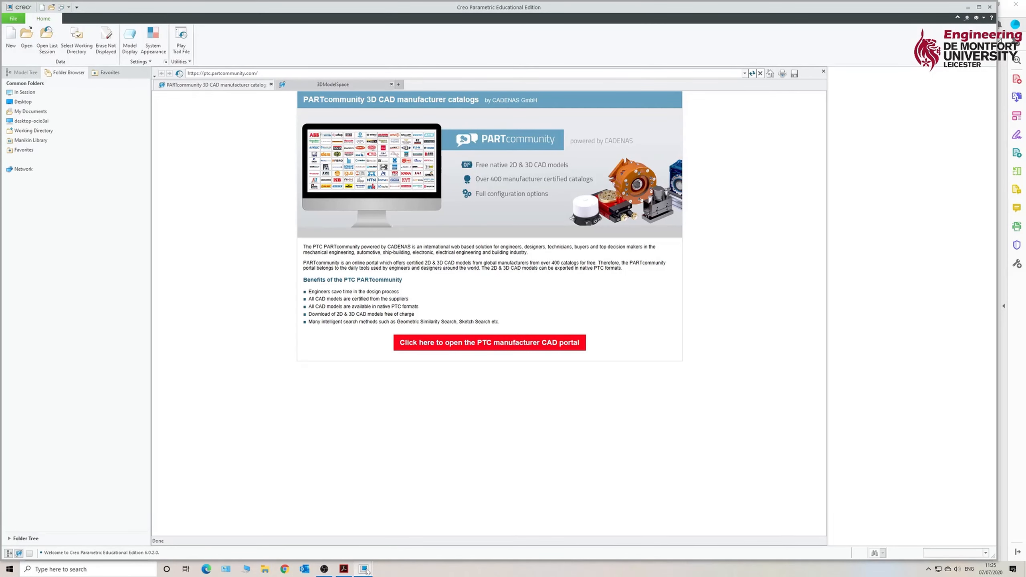
# Step: Bring the Creo Parametric window to the front, maximize it and dismiss the Resource Center
pyautogui.click(363, 569)
pyautogui.click(388, 552)
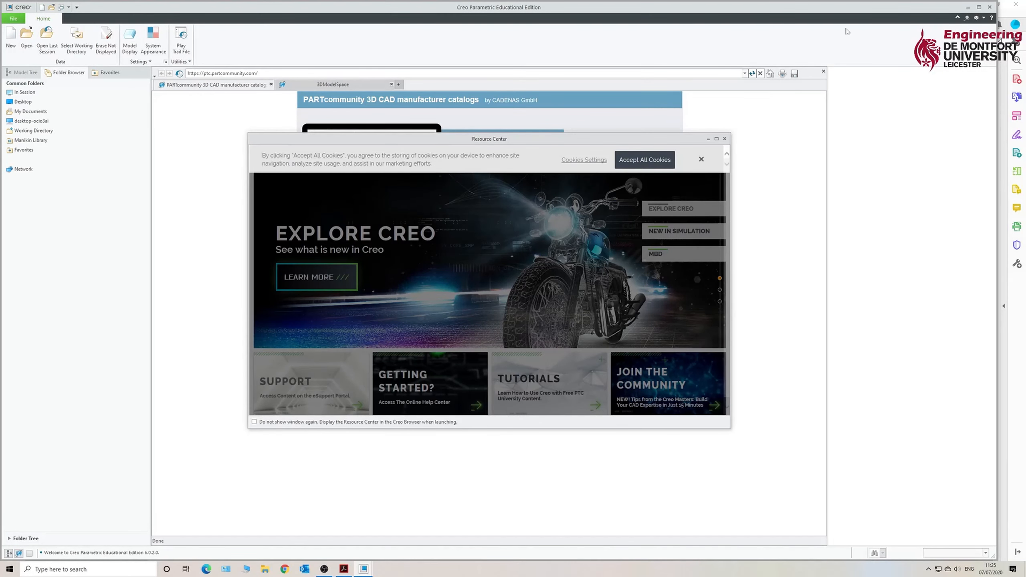
pyautogui.click(979, 8)
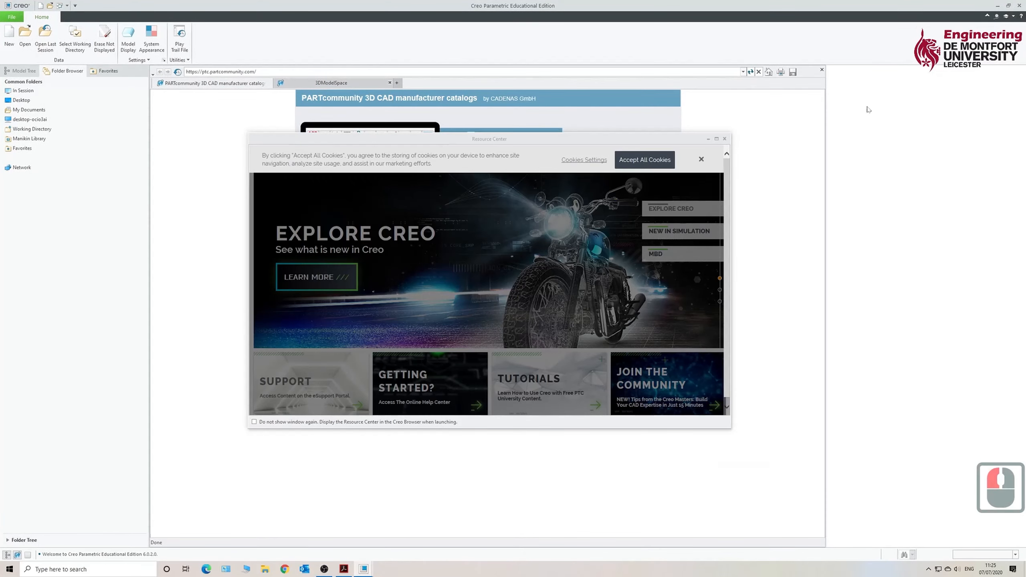
pyautogui.click(727, 139)
pyautogui.click(725, 139)
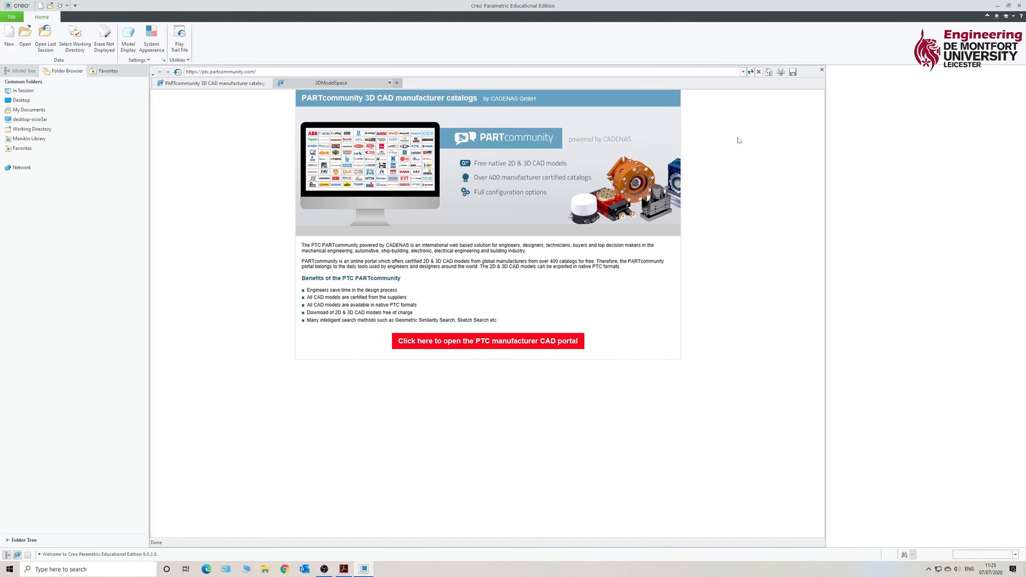
# Step: Set the working directory to the ENGD1109 folder on the Desktop
pyautogui.click(75, 38)
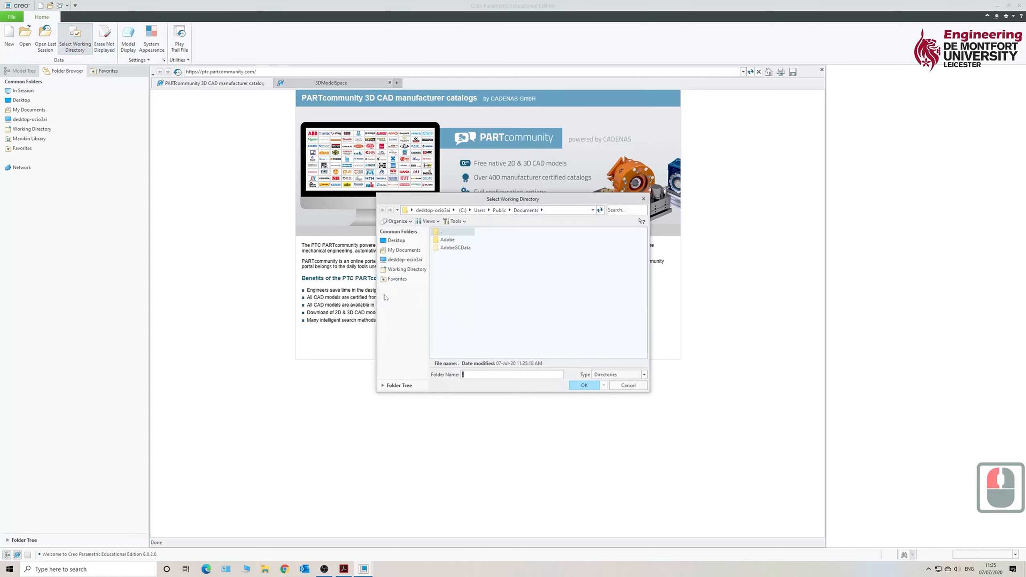
pyautogui.click(398, 241)
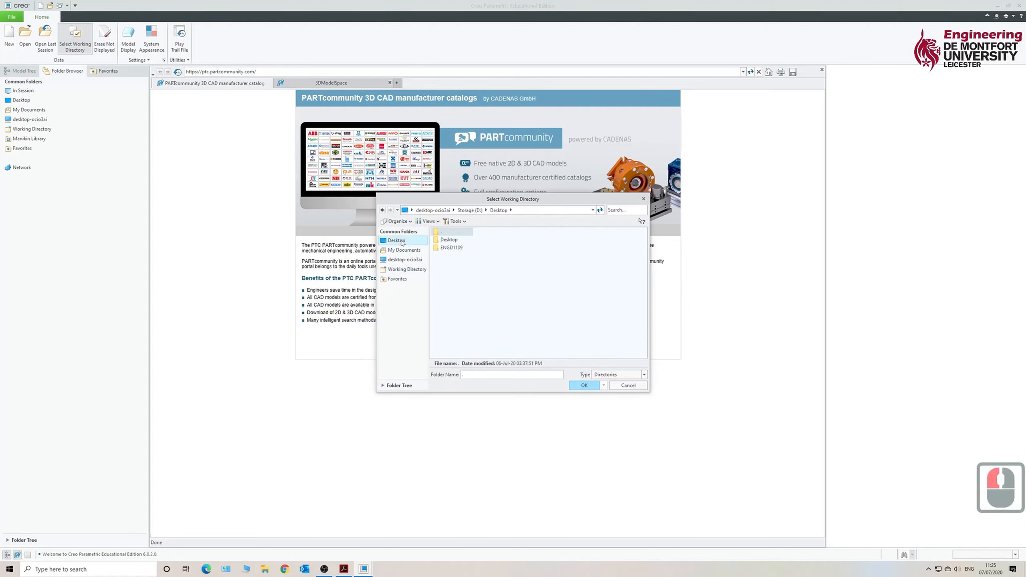
pyautogui.click(452, 248)
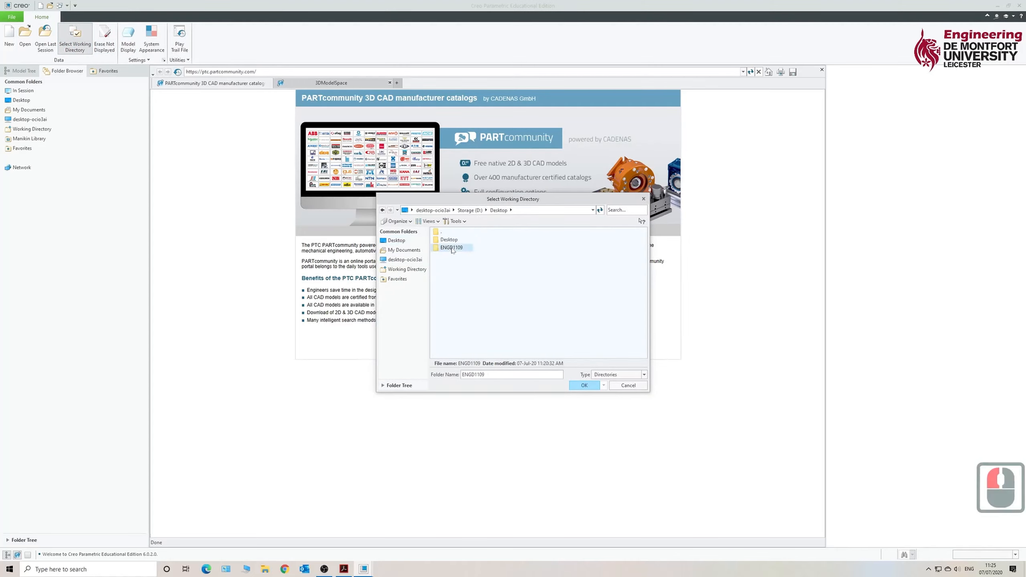
pyautogui.click(584, 385)
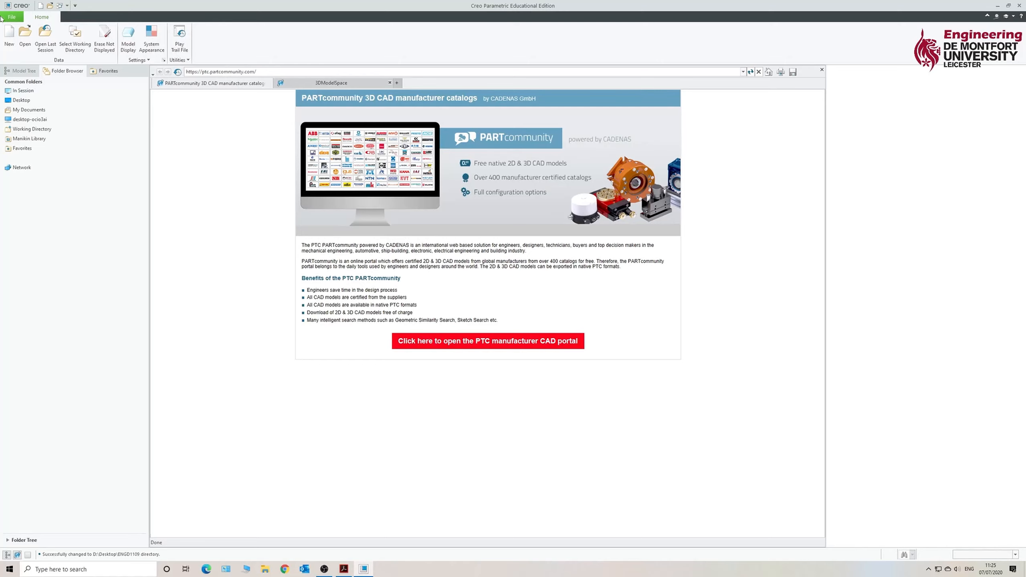
# Step: Create a new solid part named EX001 with the mmns_part_solid template instead of the default template
pyautogui.click(9, 36)
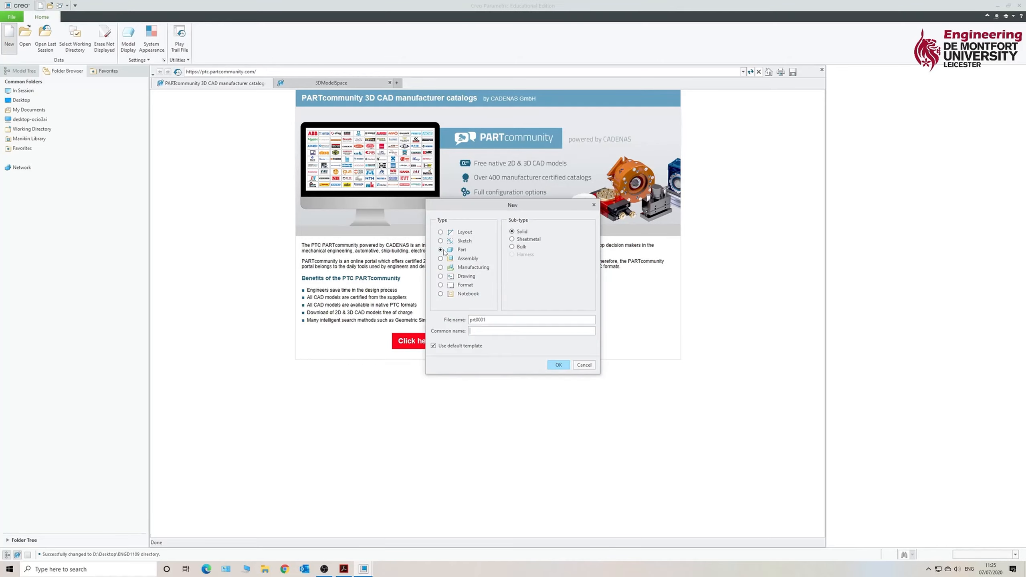
pyautogui.click(441, 250)
pyautogui.moveTo(486, 320); pyautogui.dragTo(445, 325)
pyautogui.doubleClick(476, 320)
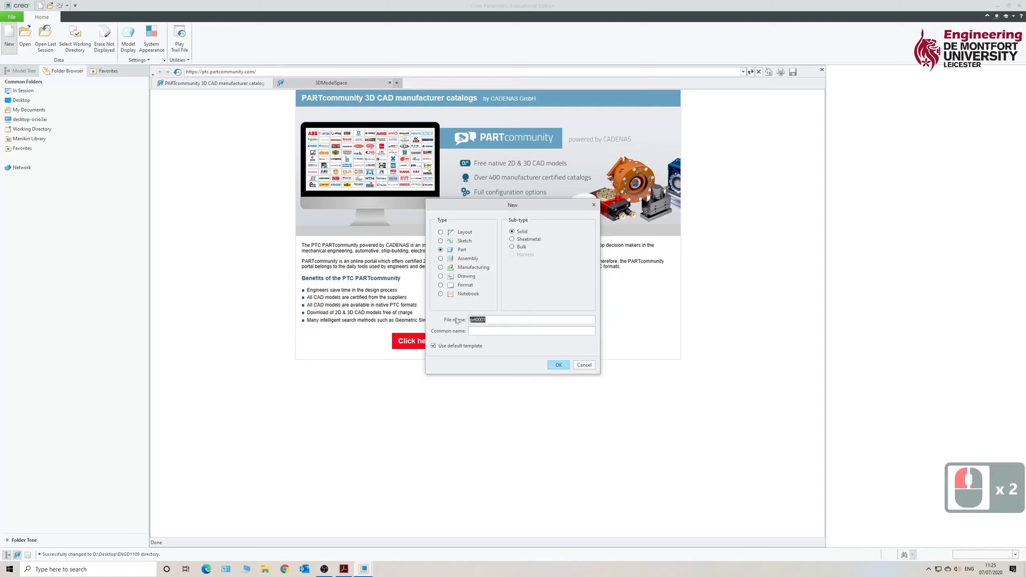
pyautogui.write('EX0')
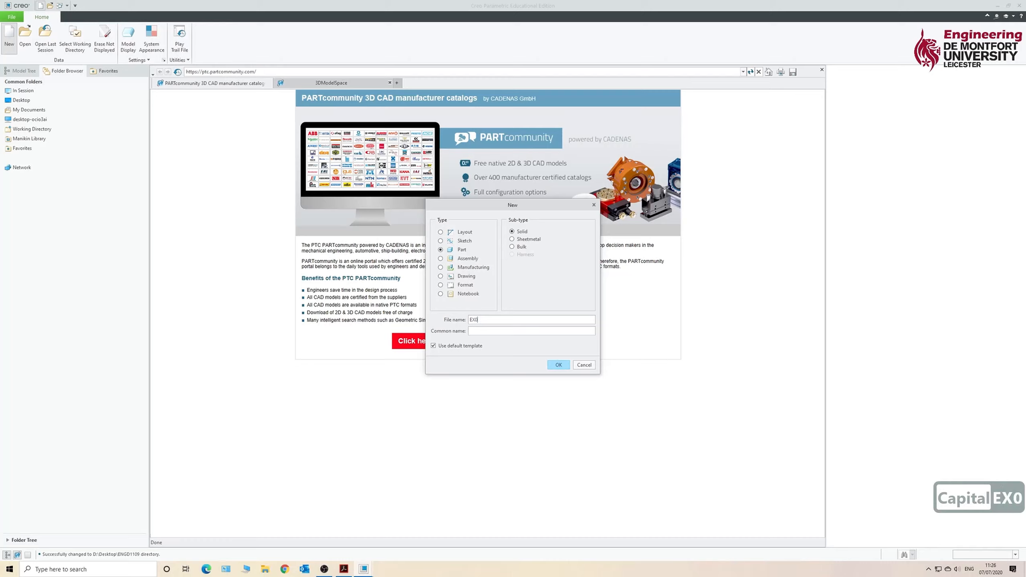
pyautogui.write('01')
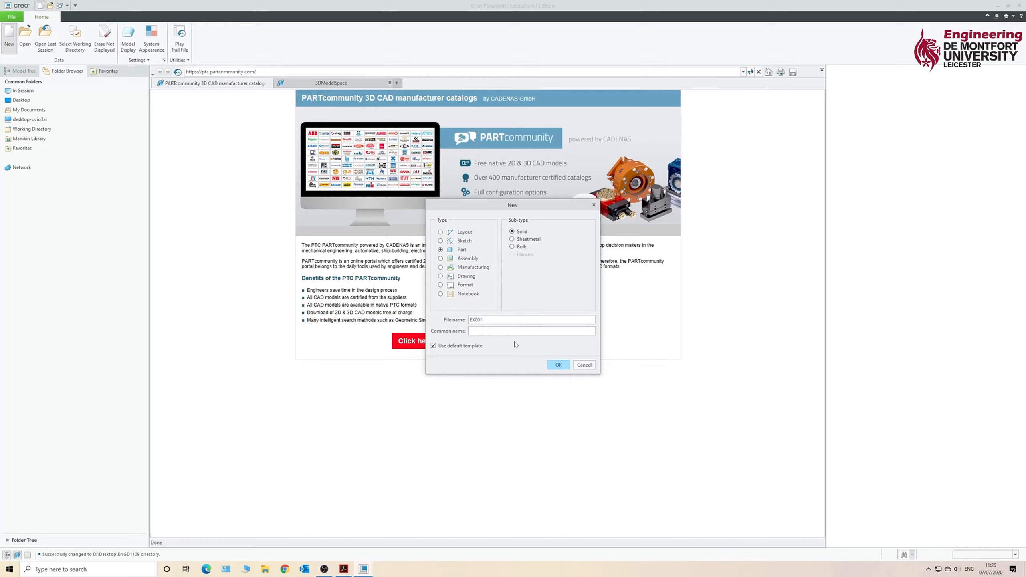
pyautogui.click(433, 346)
pyautogui.click(558, 365)
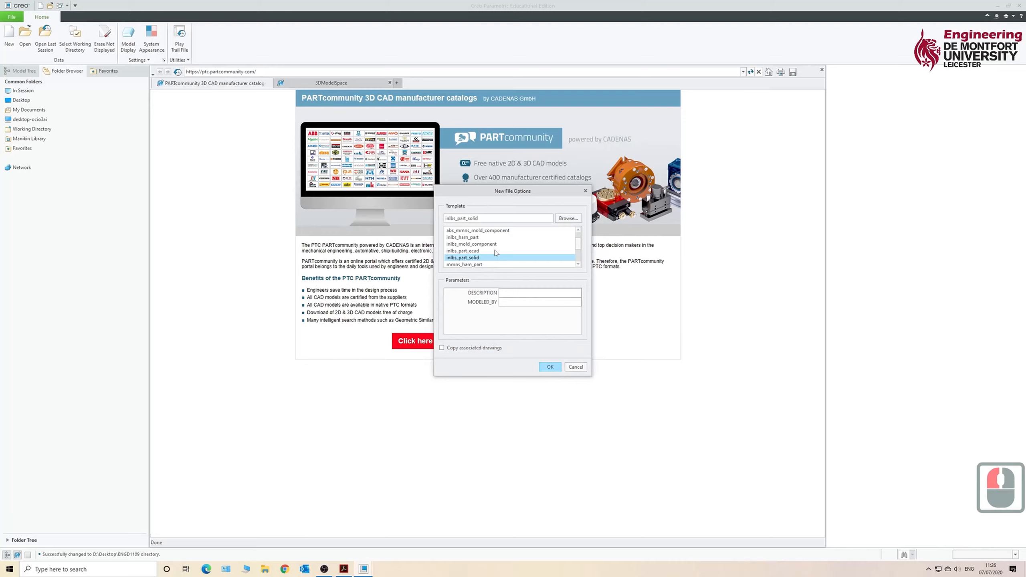
pyautogui.scroll(-1, 484, 255)
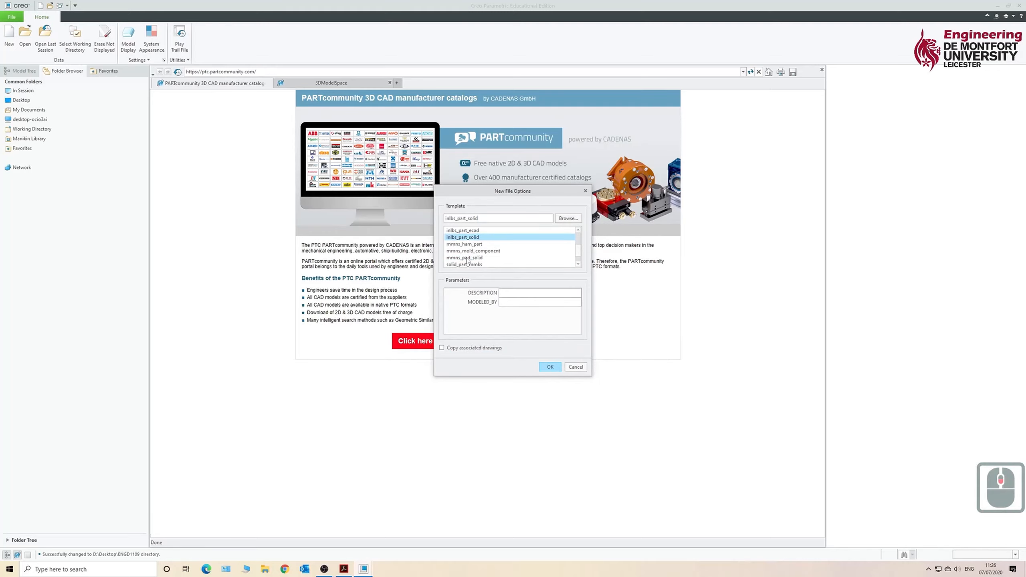
pyautogui.click(467, 258)
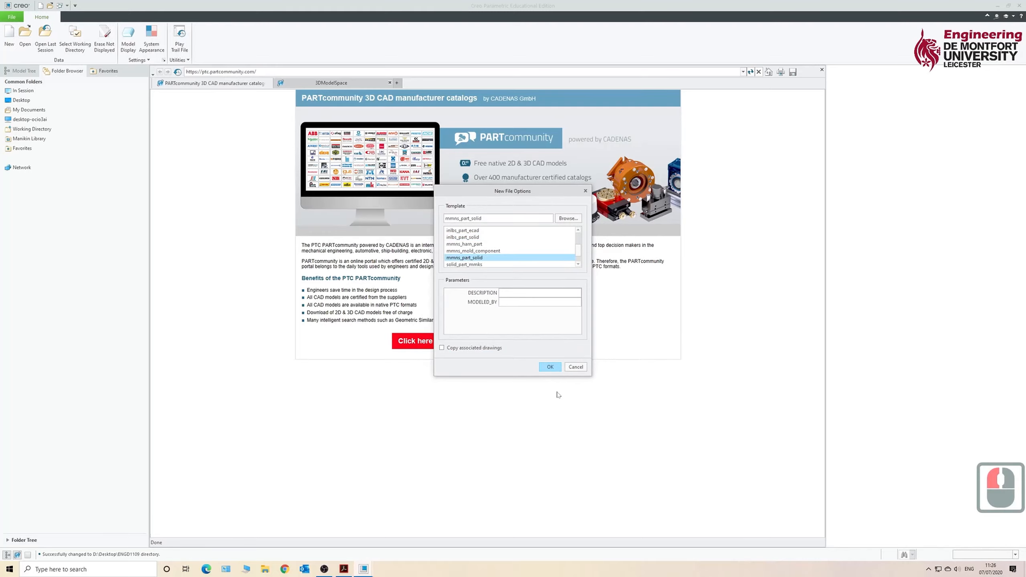
pyautogui.click(550, 367)
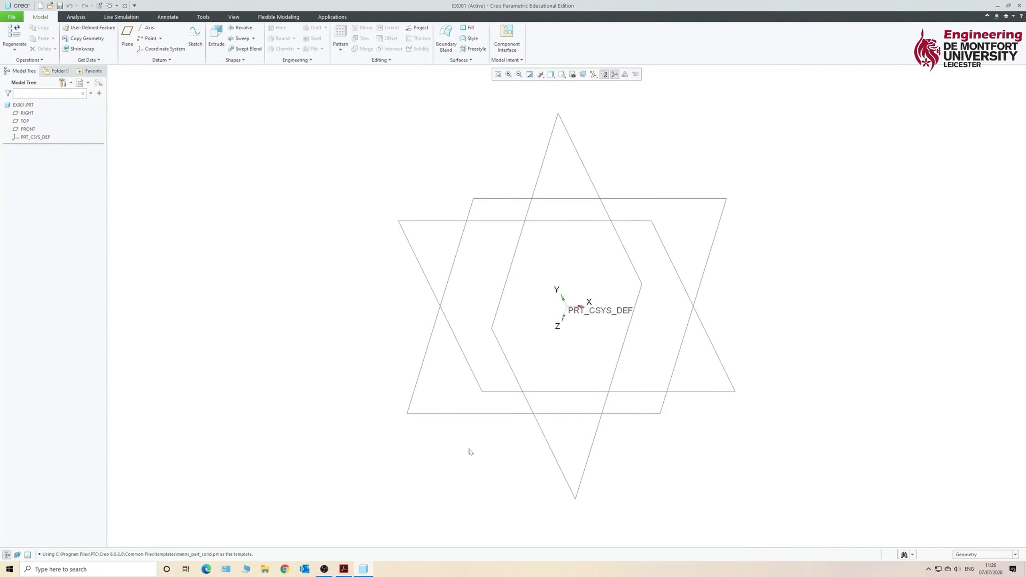
# Step: Hide the datum axes, points and coordinate systems, leaving only the datum planes displayed
pyautogui.click(594, 74)
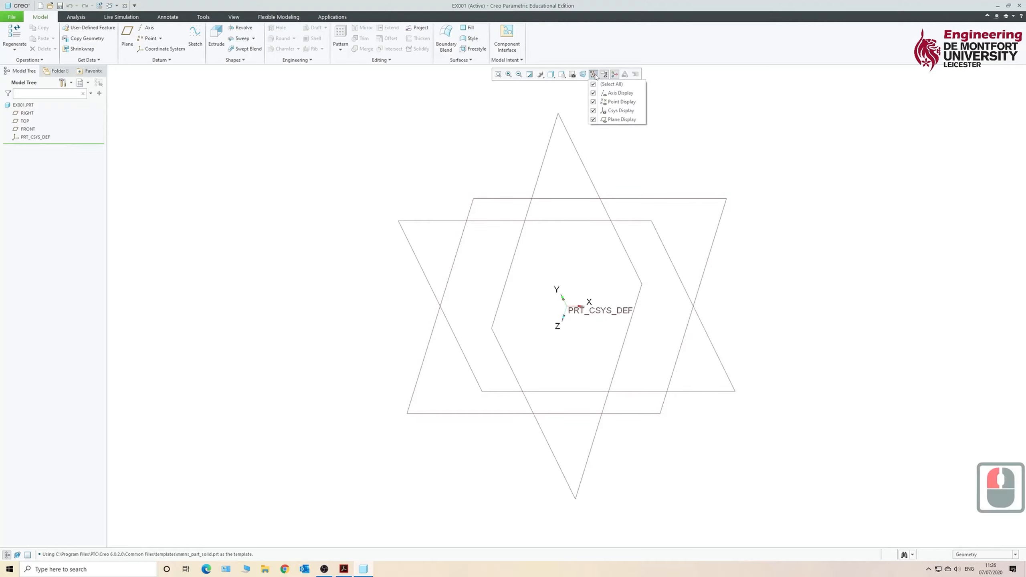
pyautogui.click(594, 84)
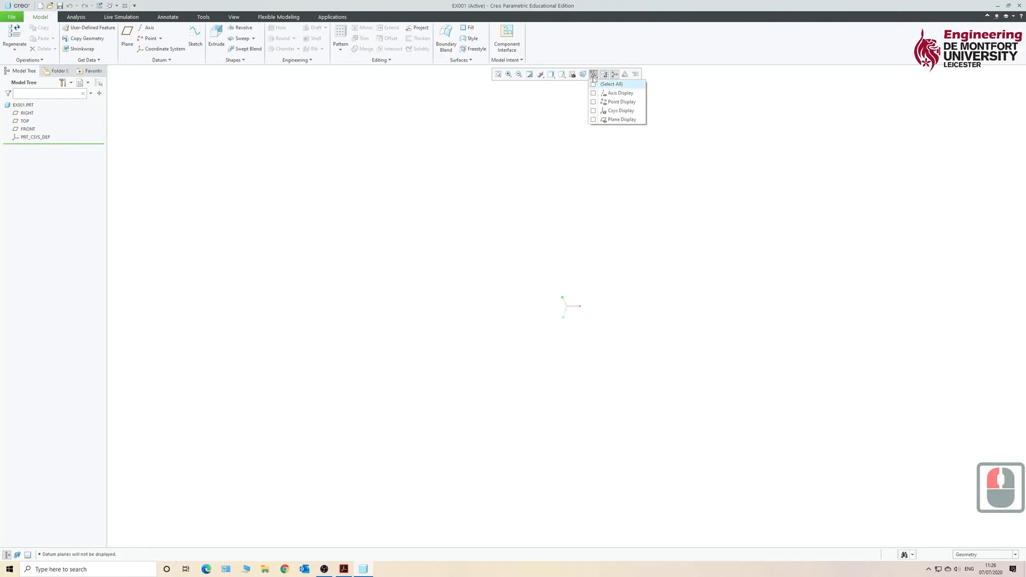
pyautogui.click(593, 119)
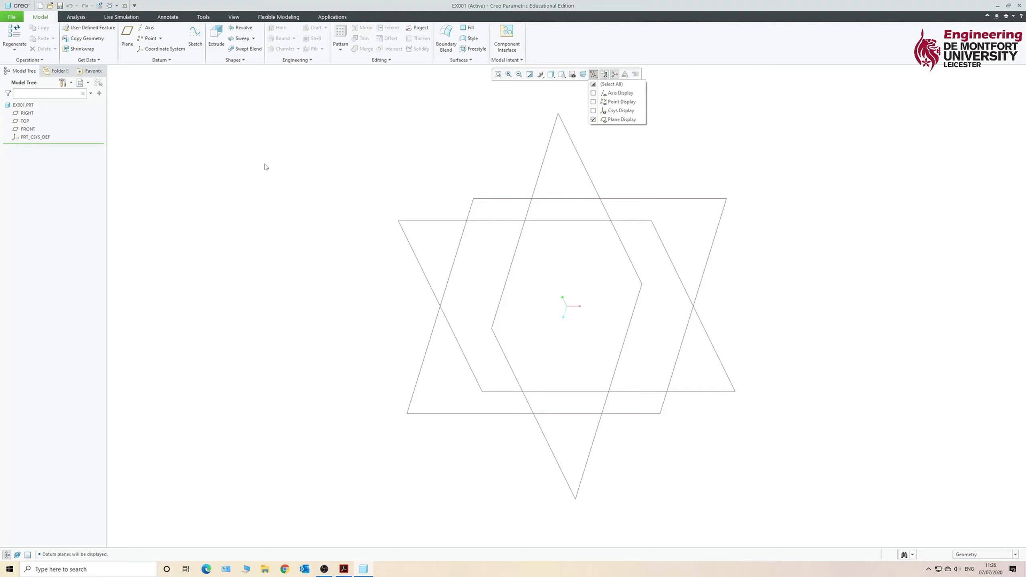
# Step: Start an Extrude on the FRONT plane and sketch a center rectangle about 396 by 286 mm at the origin
pyautogui.click(24, 131)
pyautogui.click(28, 130)
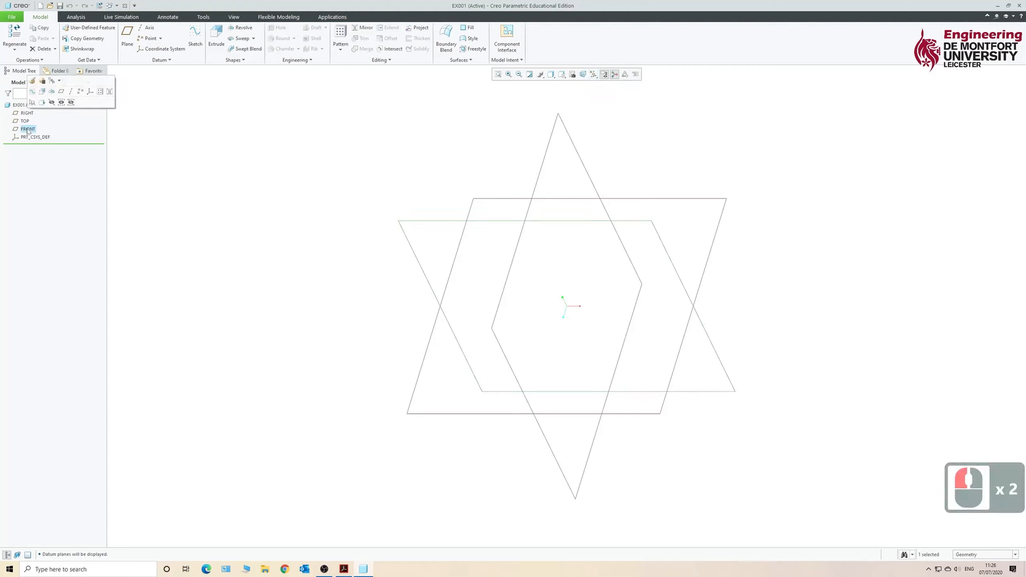
pyautogui.click(217, 38)
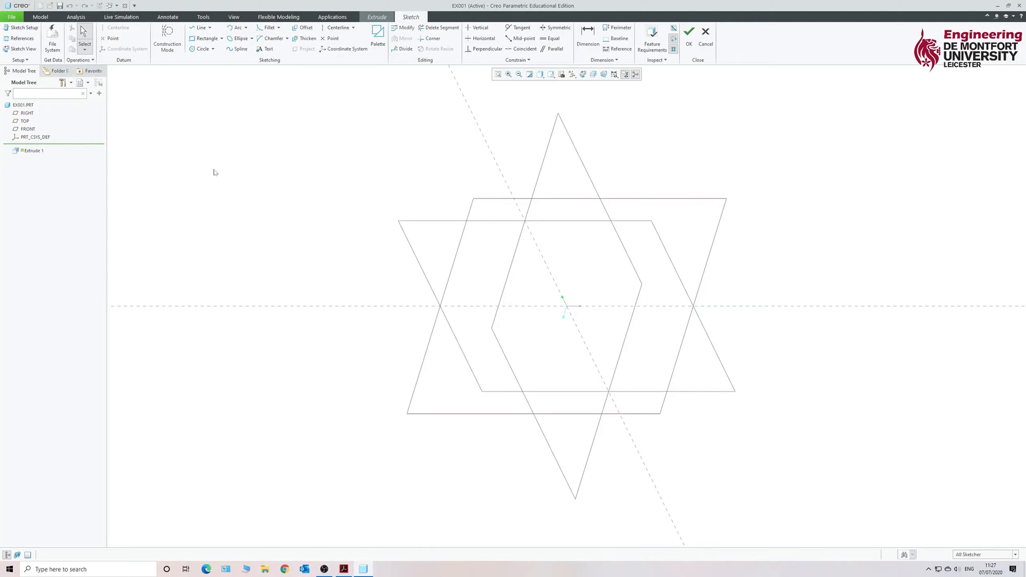
pyautogui.click(222, 40)
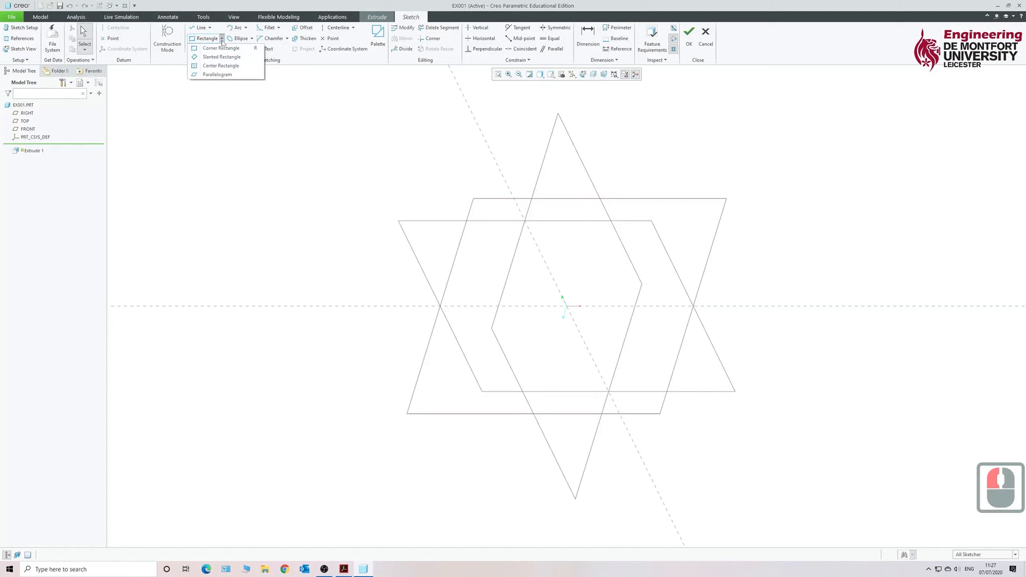
pyautogui.click(233, 67)
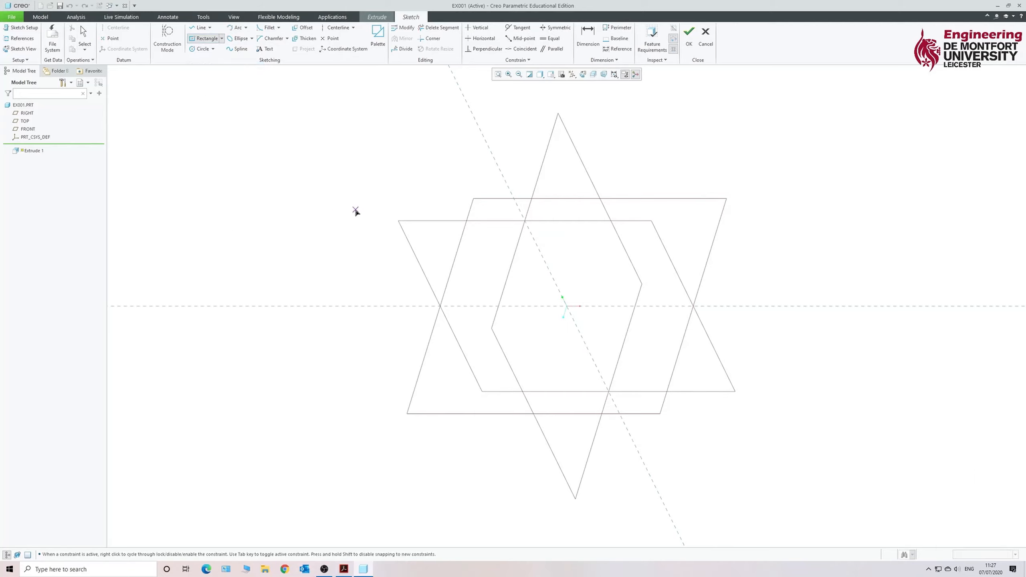
pyautogui.click(571, 307)
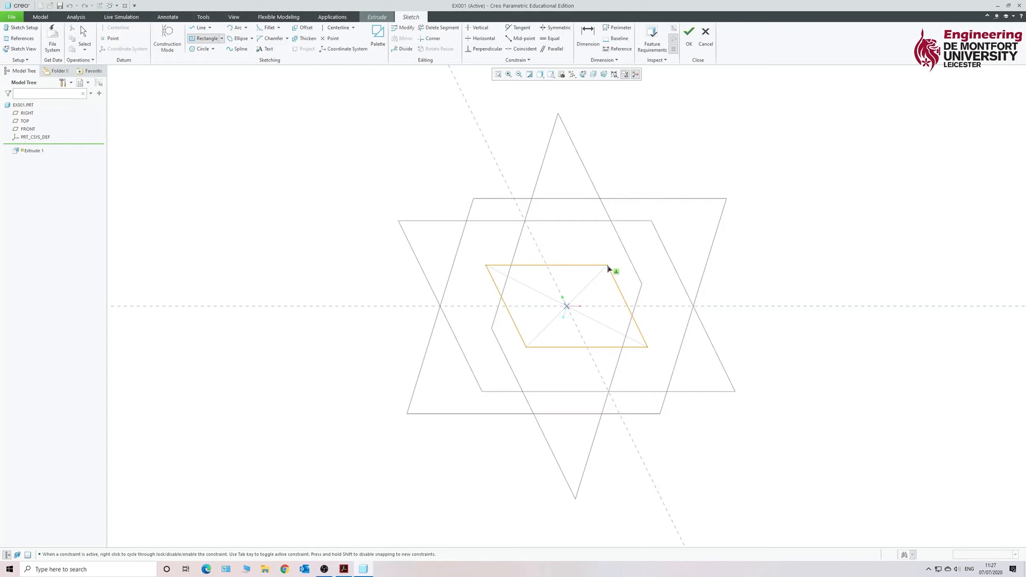
pyautogui.click(643, 259)
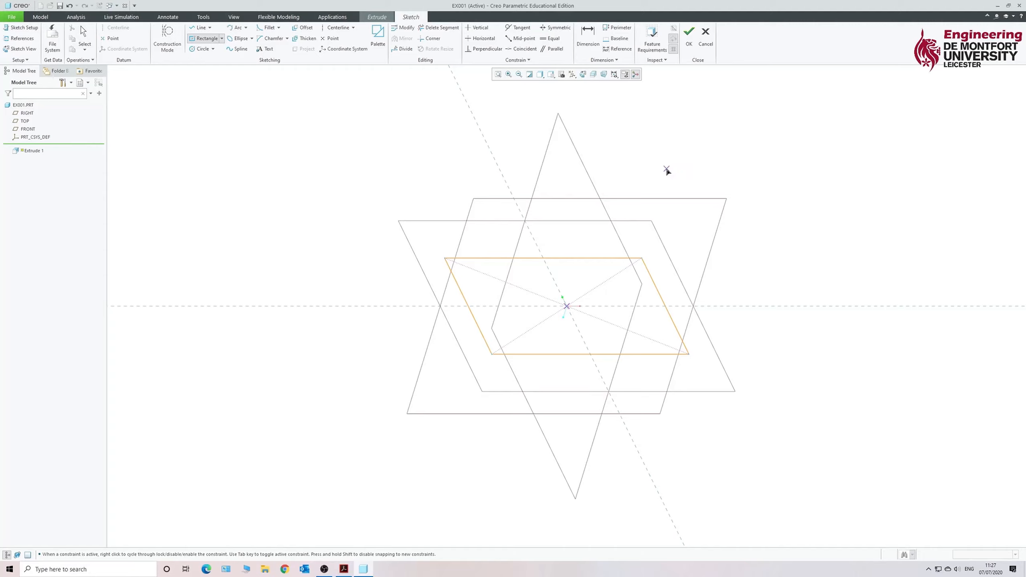
pyautogui.middleClick(667, 171)
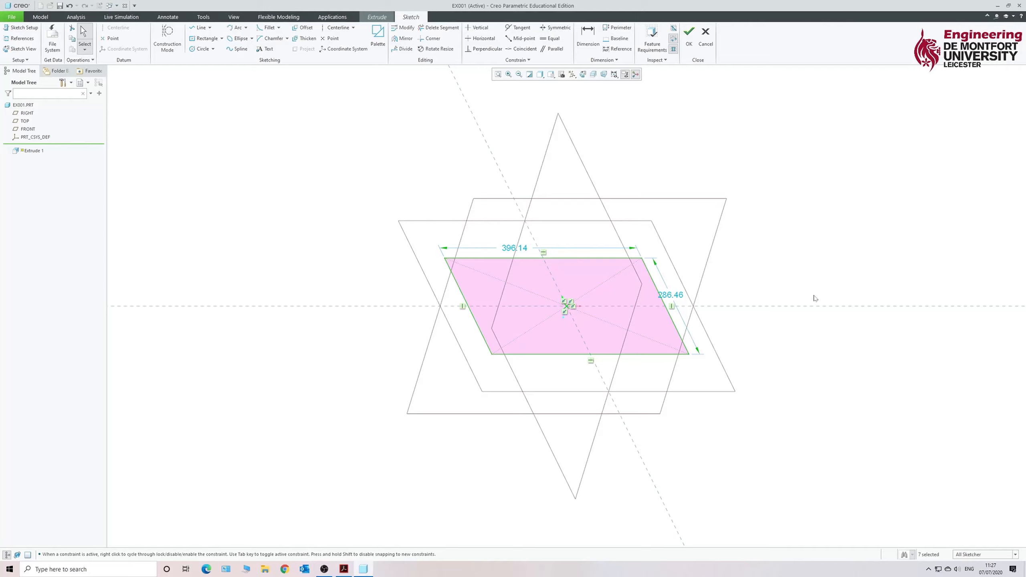
# Step: Set the center rectangle's height to 300 mm and width to 400 mm, and finish the sketch
pyautogui.doubleClick(682, 298)
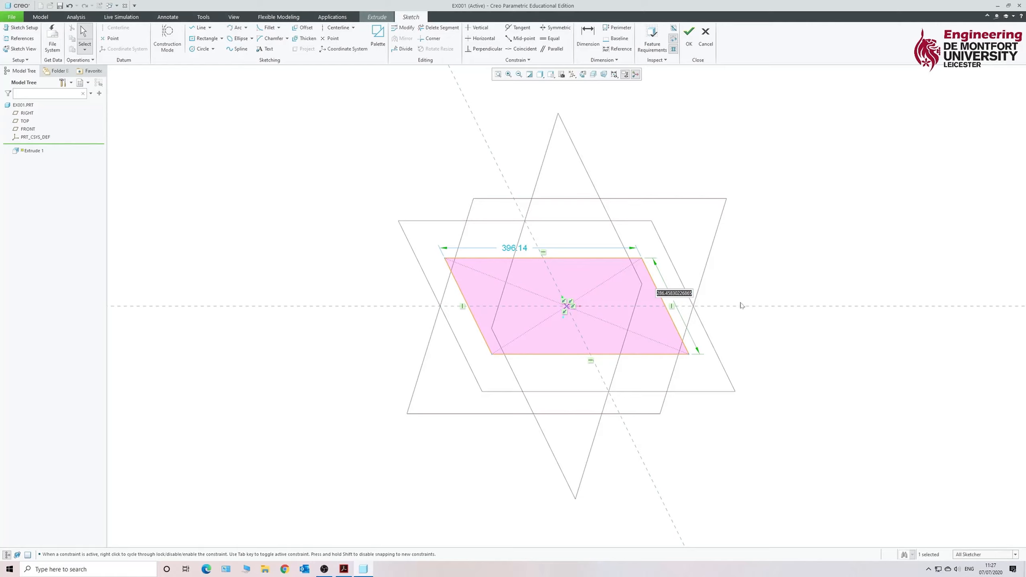
pyautogui.write('300')
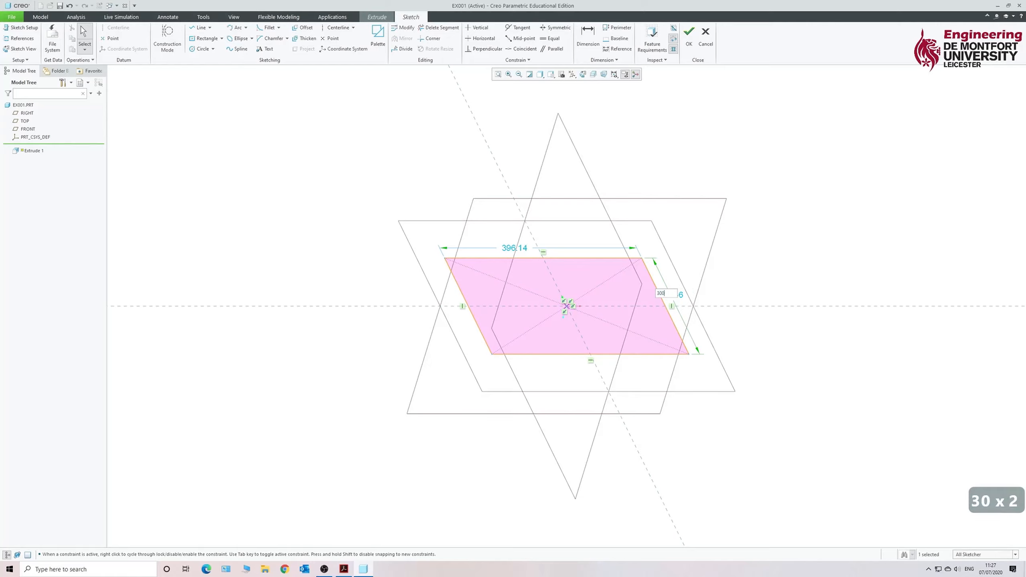
pyautogui.press('Return')
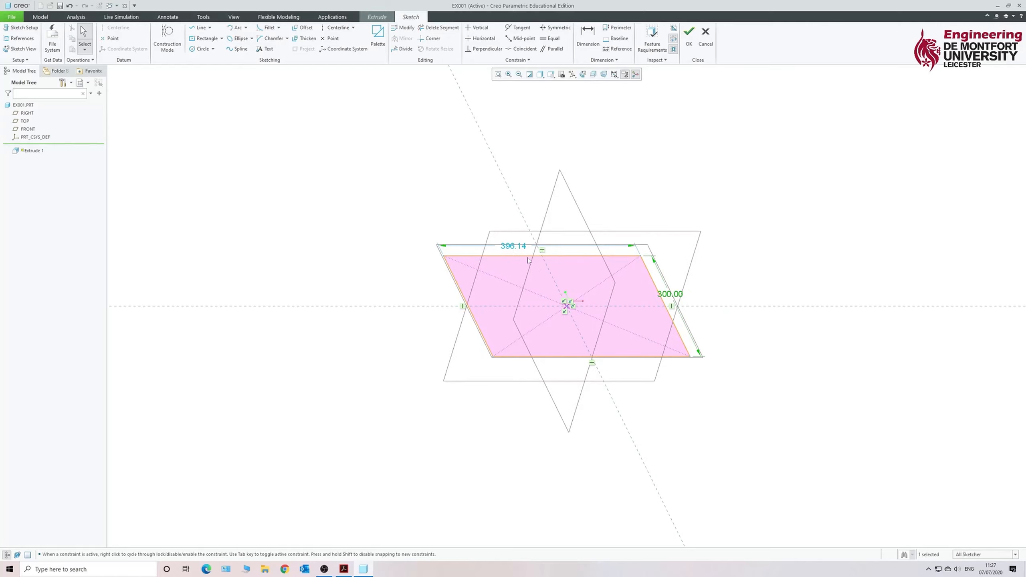
pyautogui.doubleClick(511, 247)
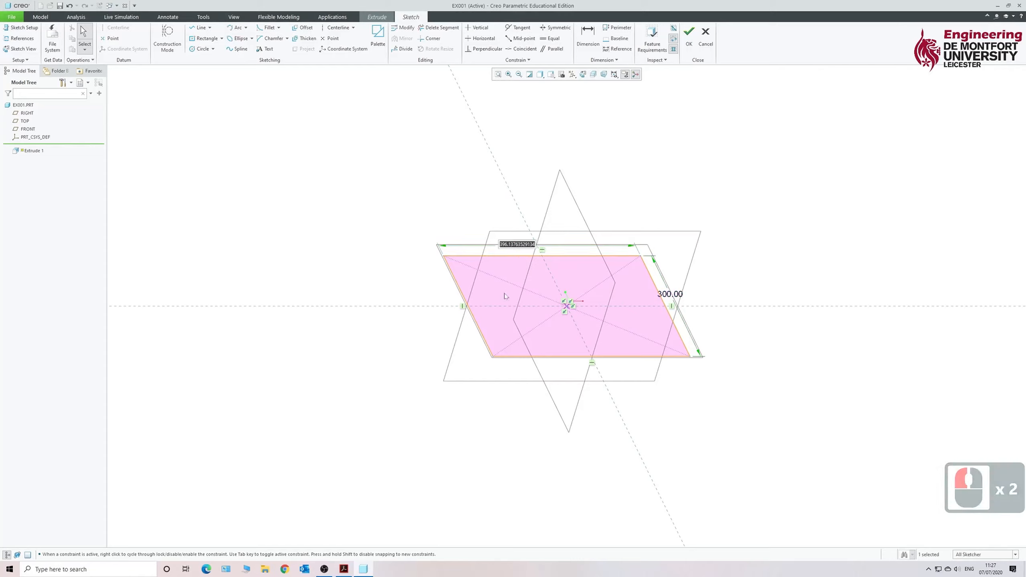
pyautogui.write('400')
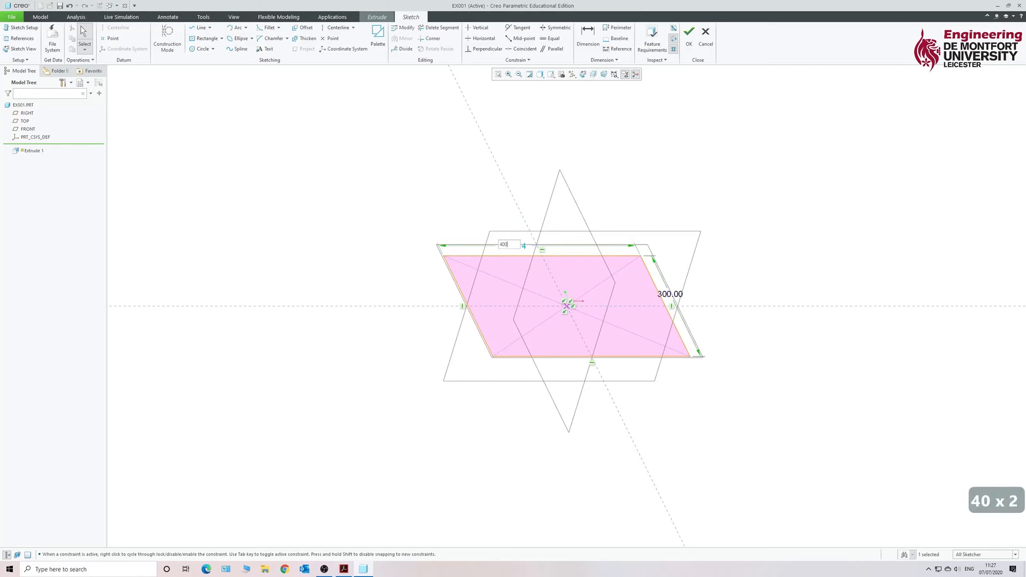
pyautogui.press('Return')
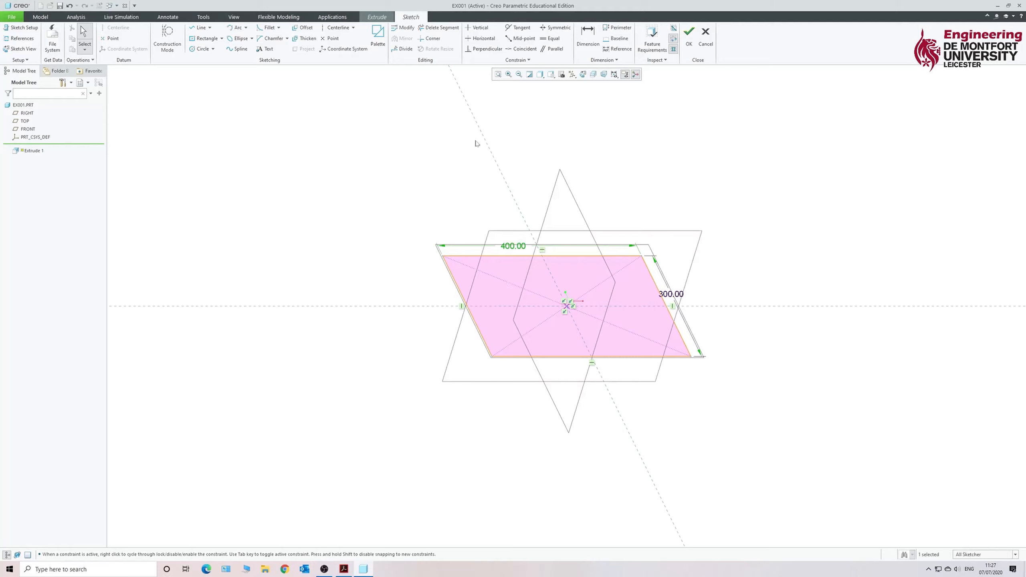
pyautogui.click(497, 76)
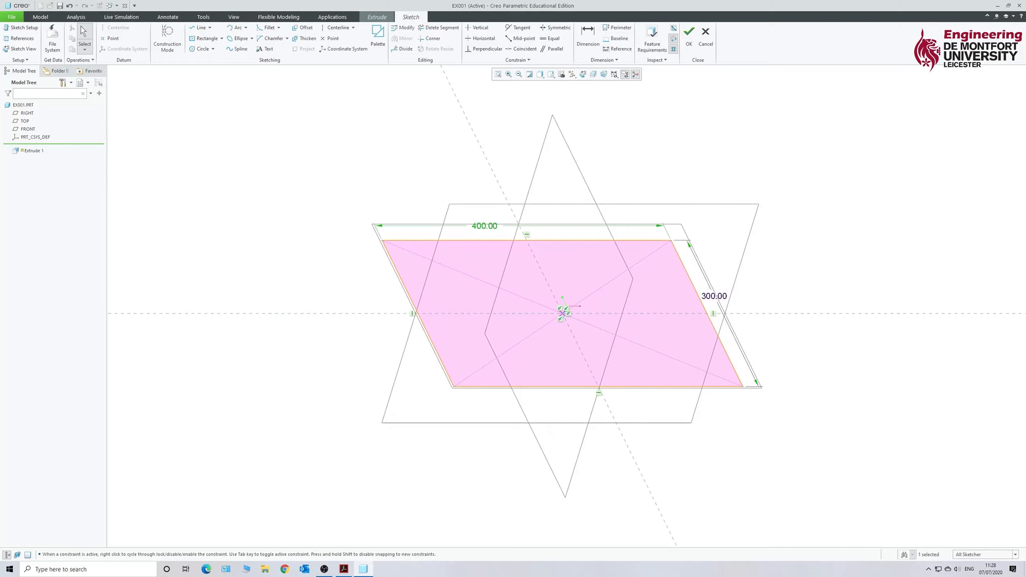
pyautogui.click(689, 45)
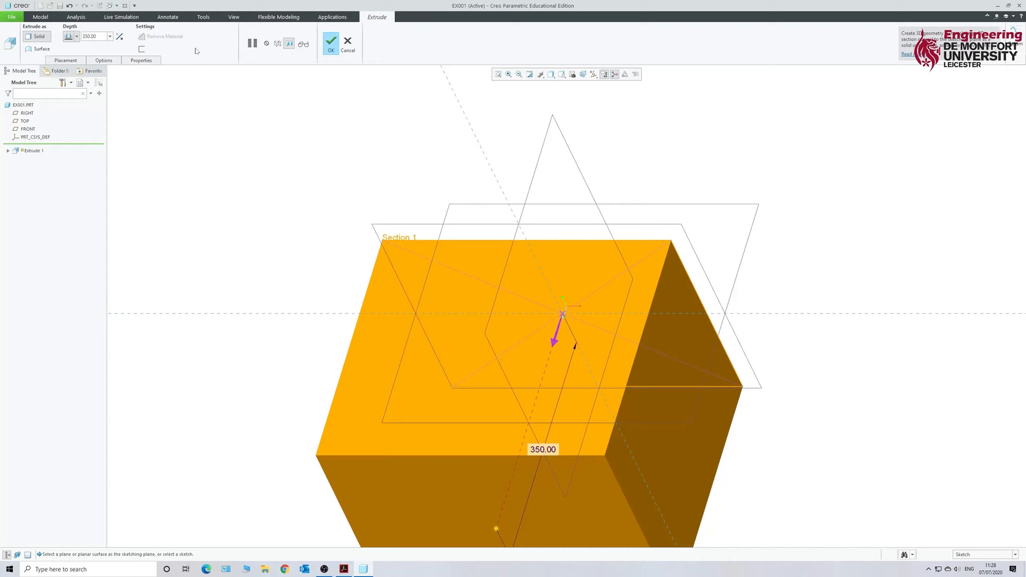
# Step: Extrude the rectangle to a depth of 20 mm and save the part in the ENGD1109 folder
pyautogui.click(93, 36)
pyautogui.write('20')
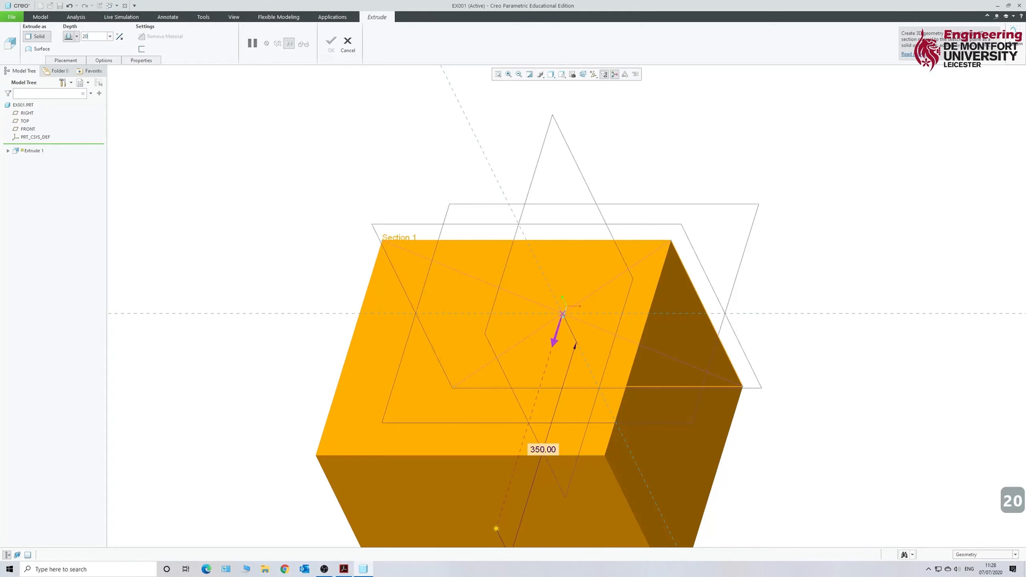
pyautogui.press('Return')
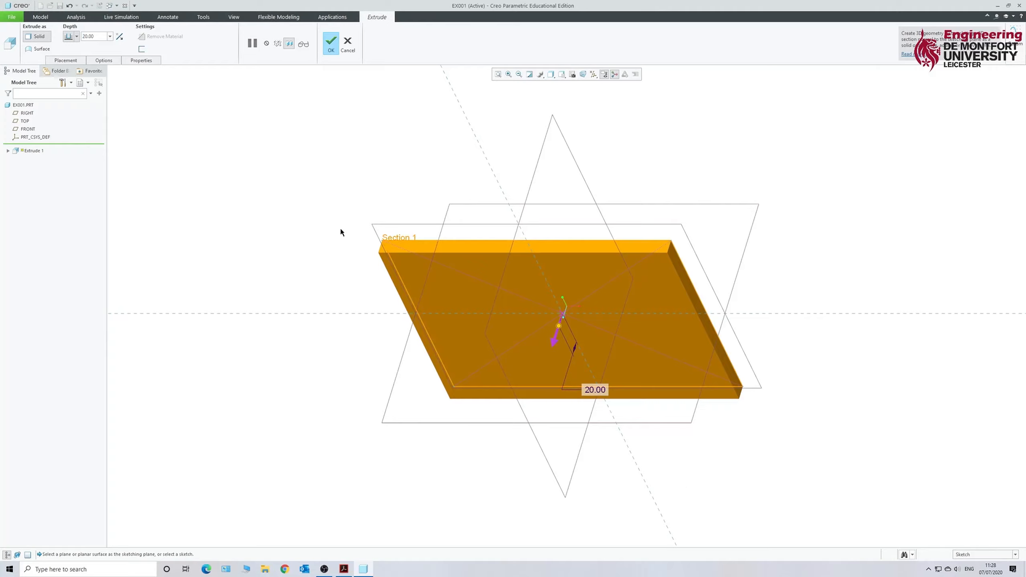
pyautogui.click(330, 42)
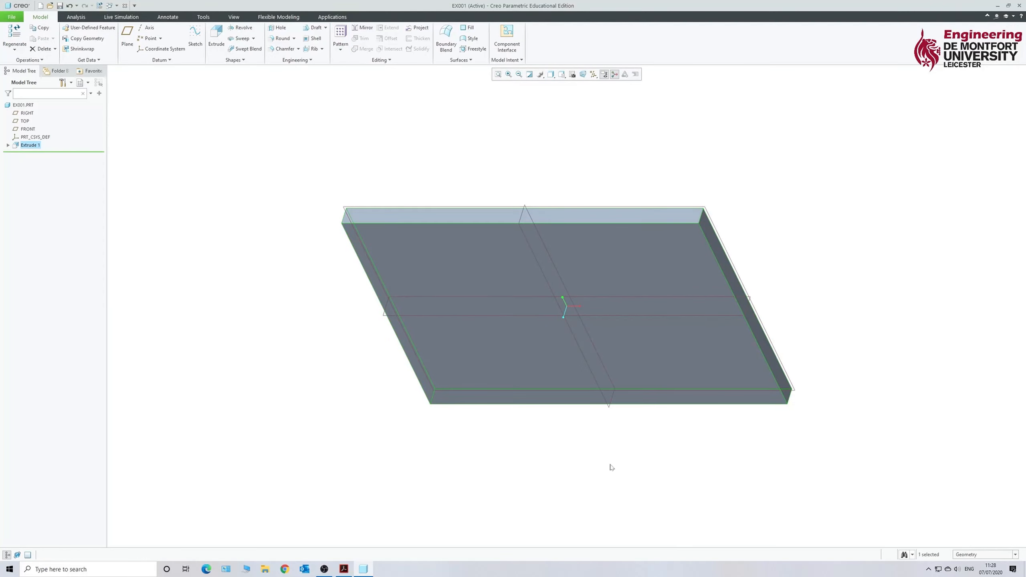
pyautogui.click(60, 5)
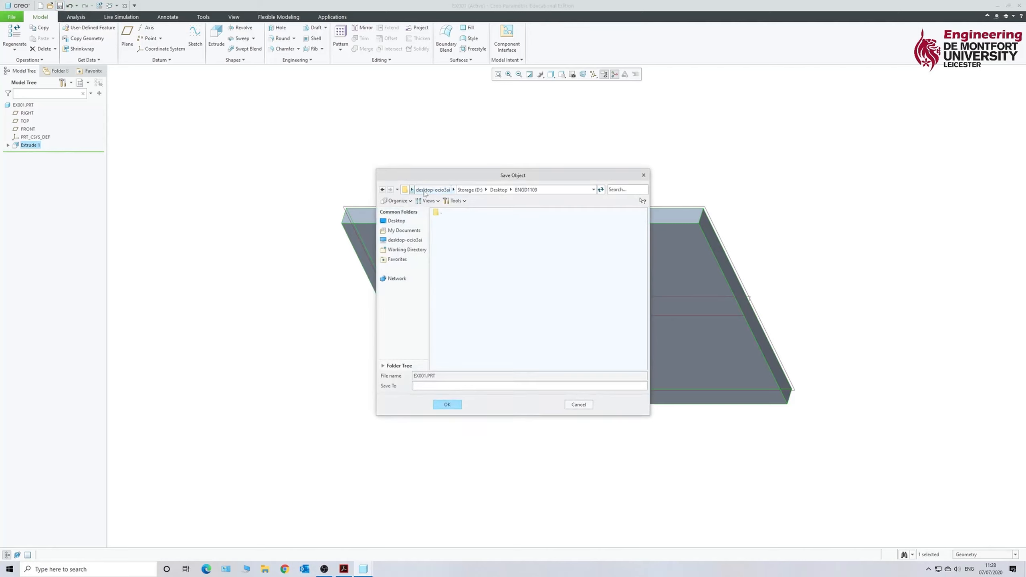
pyautogui.click(448, 405)
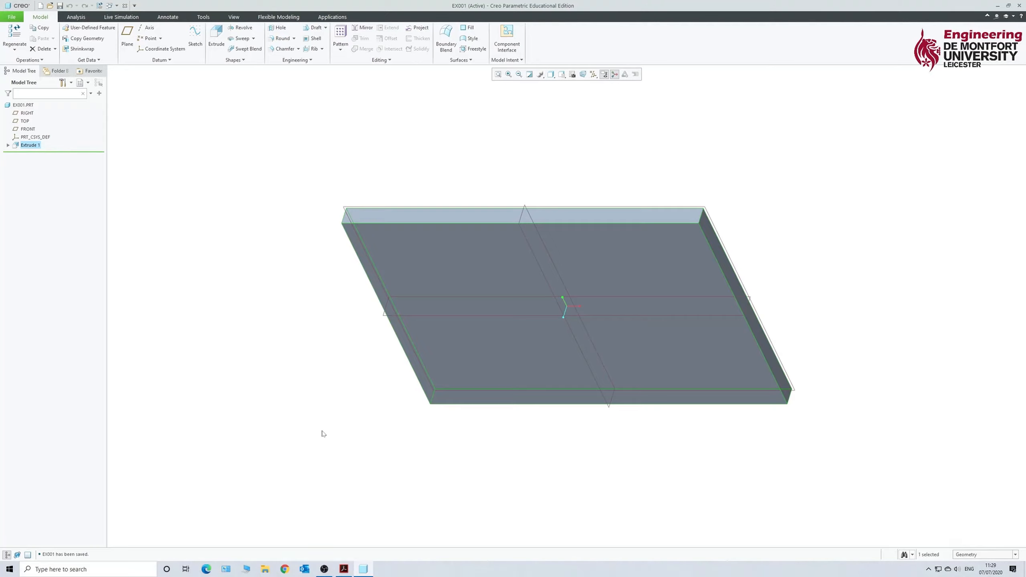
pyautogui.scroll(-7, 325, 500)
pyautogui.scroll(6, 324, 500)
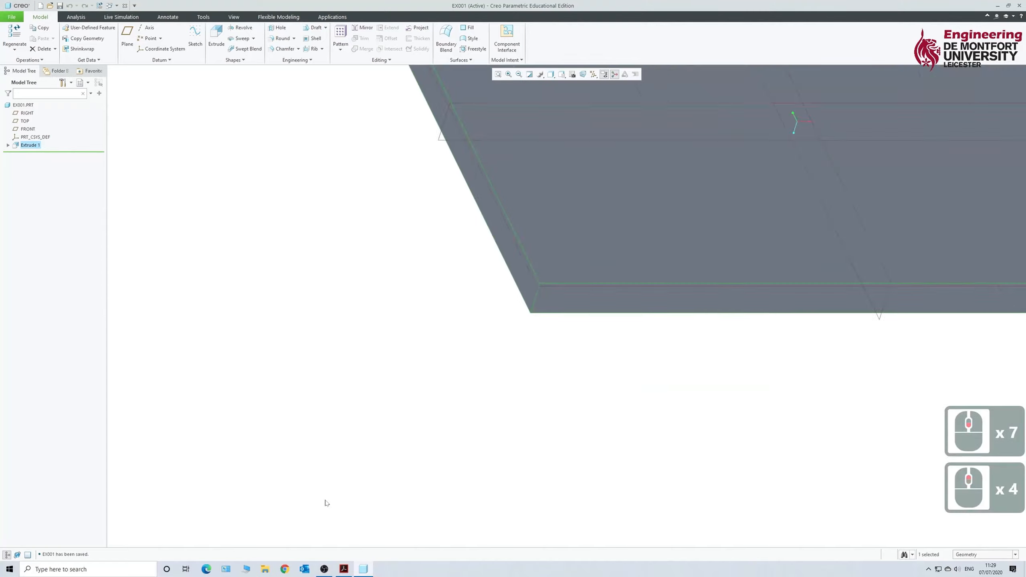
pyautogui.scroll(3, 520, 433)
pyautogui.scroll(-1, 589, 371)
pyautogui.scroll(-2, 643, 339)
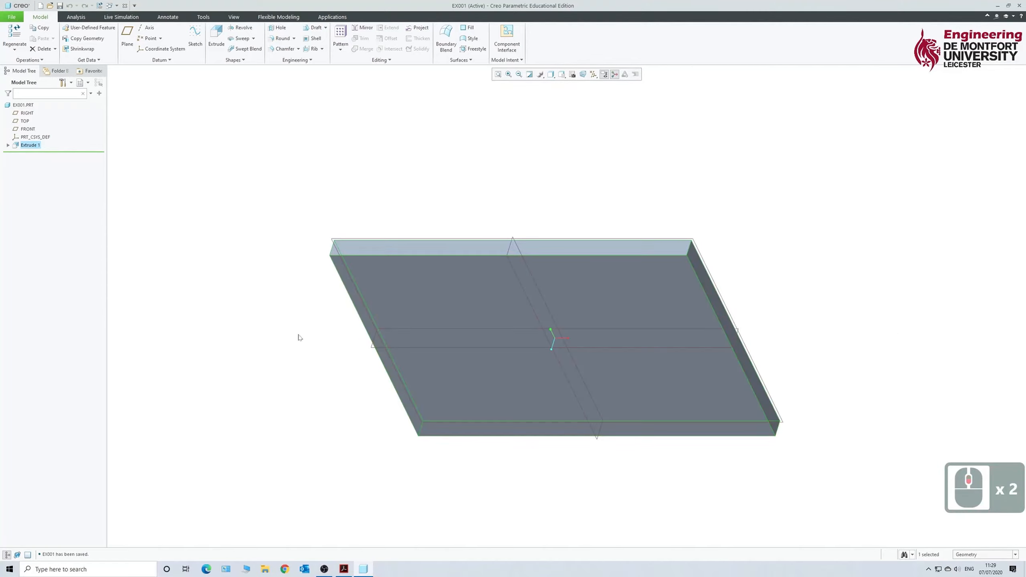
# Step: Start a second Extrude on the plate's large front face, with the sketch oriented parallel to the screen
pyautogui.click(403, 285)
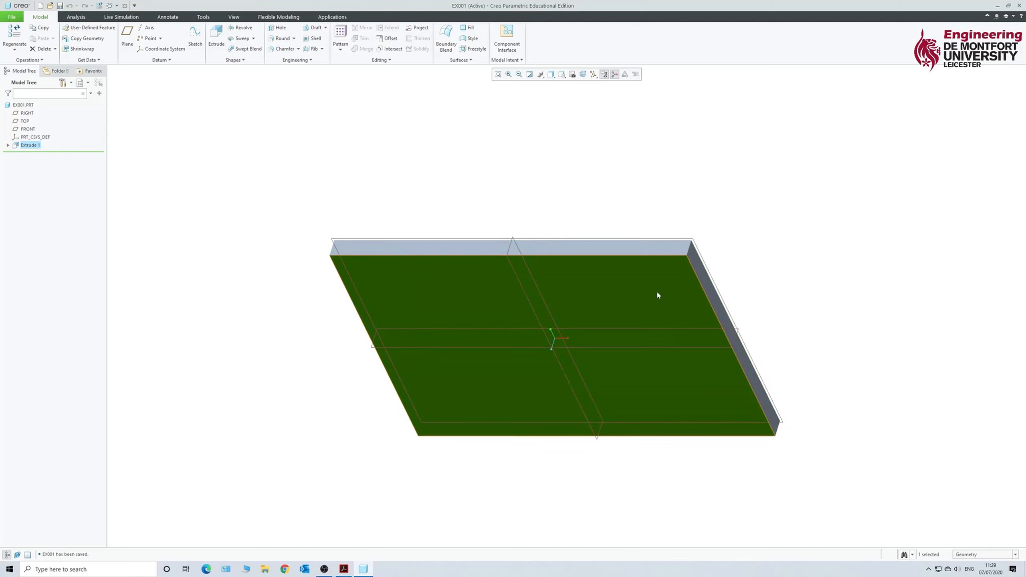
pyautogui.click(217, 37)
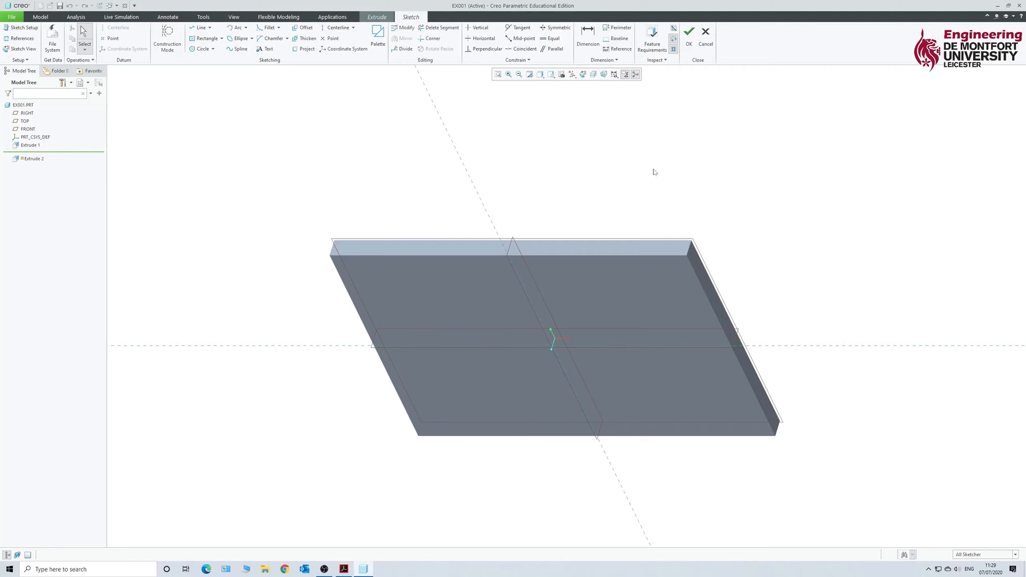
pyautogui.click(583, 75)
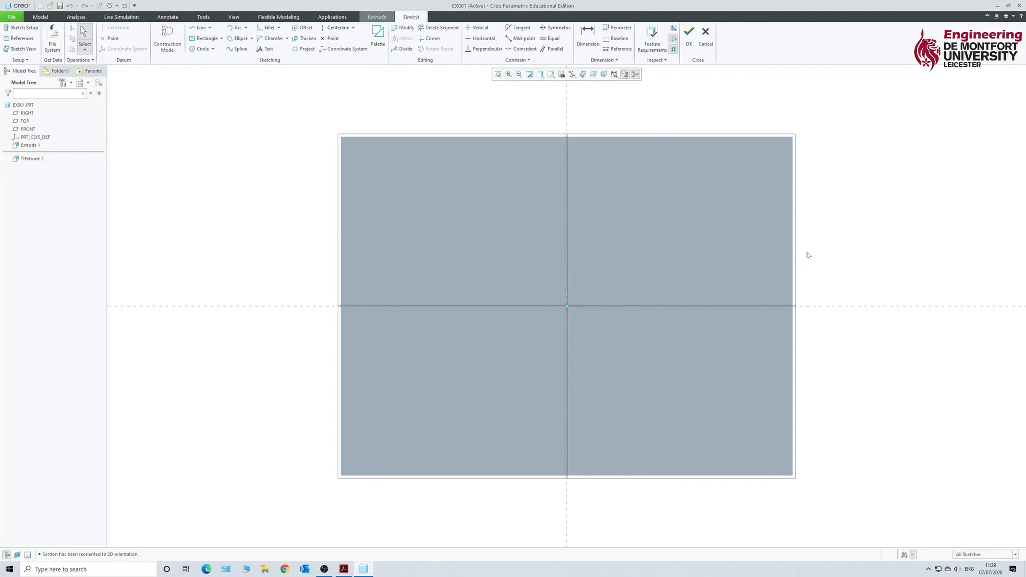
# Step: Sketch a circle centred on the plate's upper-right corner and set its diameter to 250 mm
pyautogui.click(198, 49)
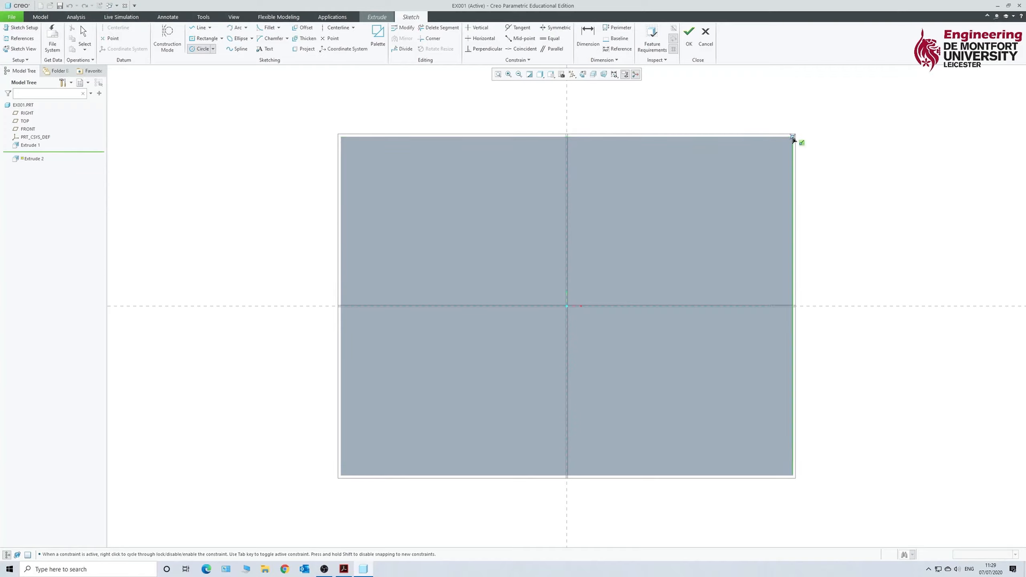
pyautogui.click(792, 137)
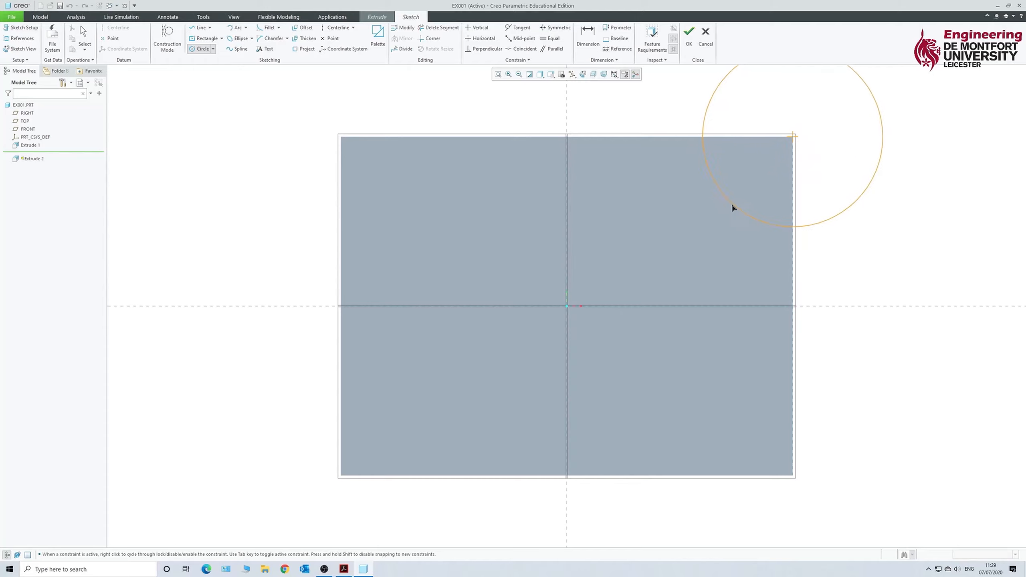
pyautogui.click(697, 228)
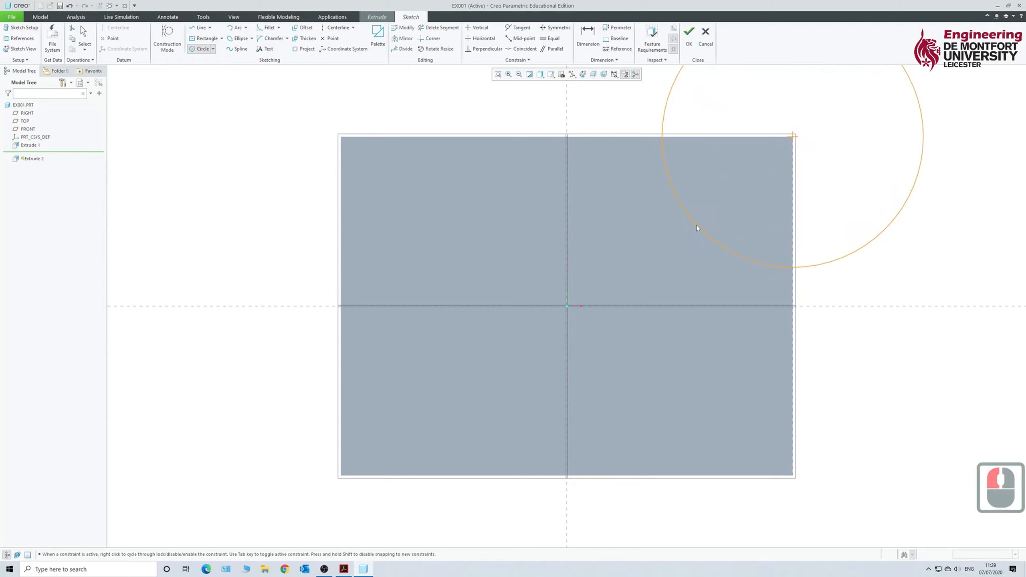
pyautogui.middleClick(652, 248)
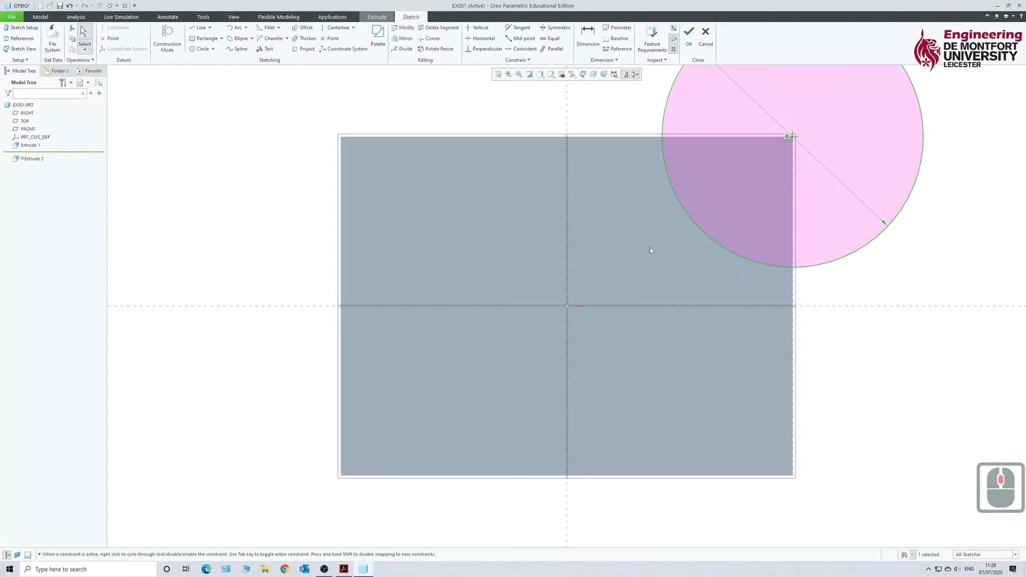
pyautogui.scroll(-2, 542, 317)
pyautogui.scroll(1, 722, 151)
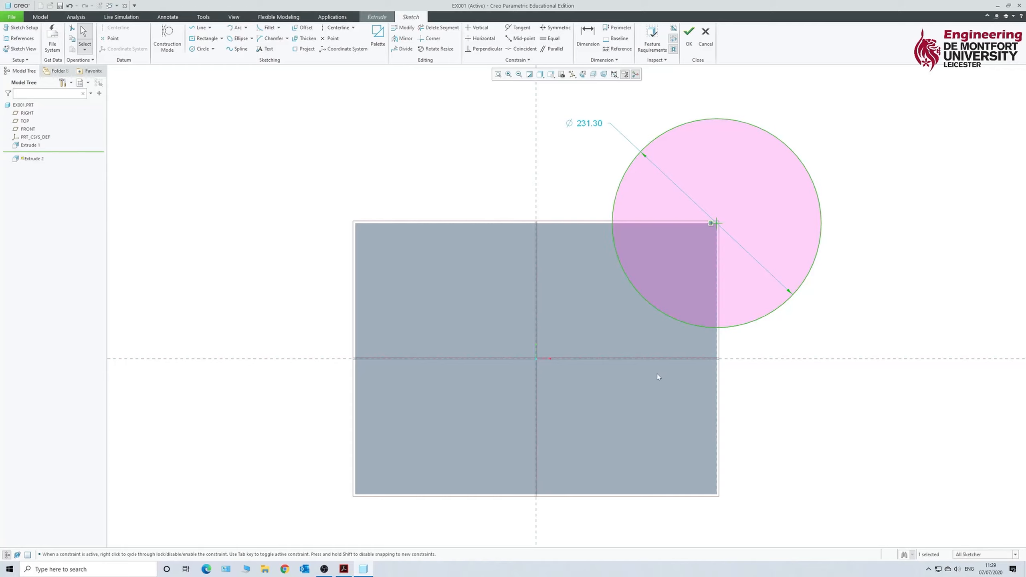
pyautogui.doubleClick(586, 126)
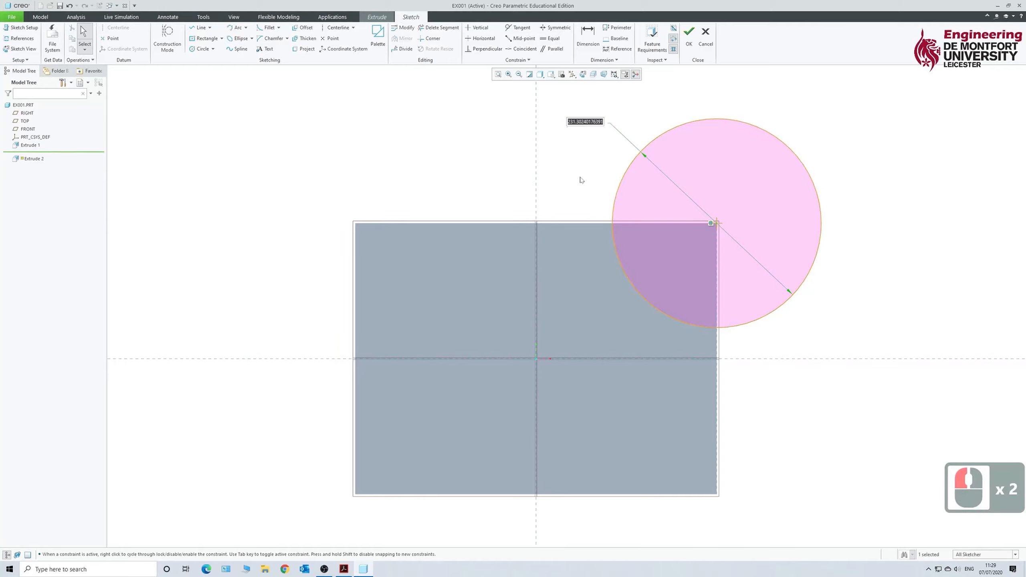
pyautogui.write('250')
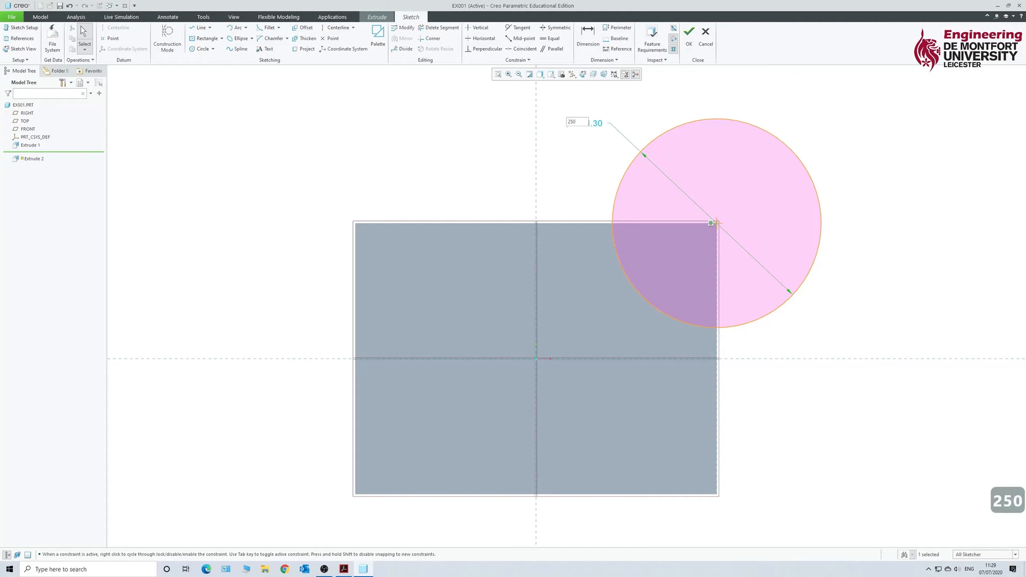
pyautogui.press('Return')
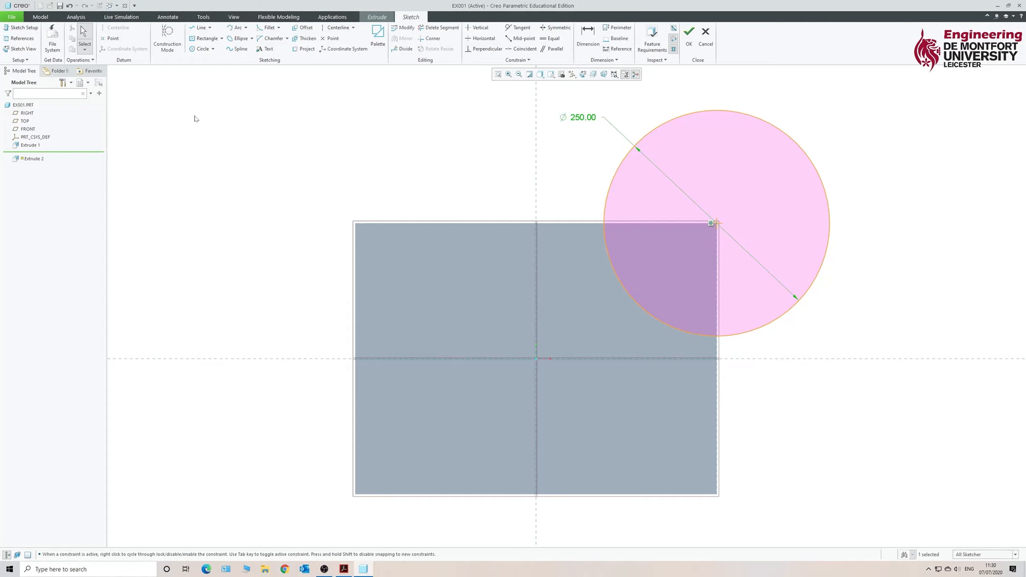
# Step: Sketch a closed right triangle at the plate's upper-left corner, about 101 mm along the top edge and 110 mm down the side
pyautogui.click(198, 28)
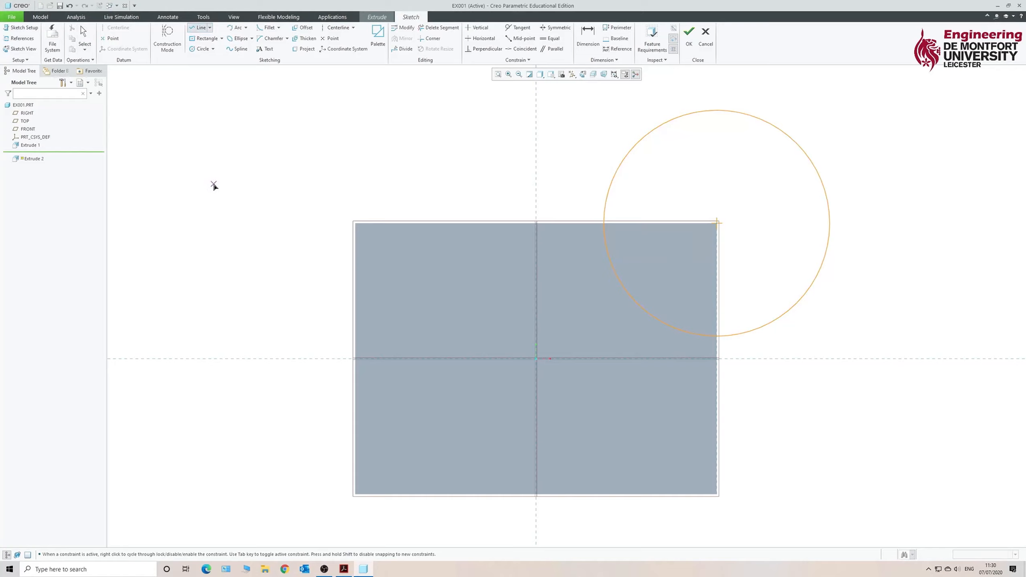
pyautogui.click(356, 224)
pyautogui.click(447, 225)
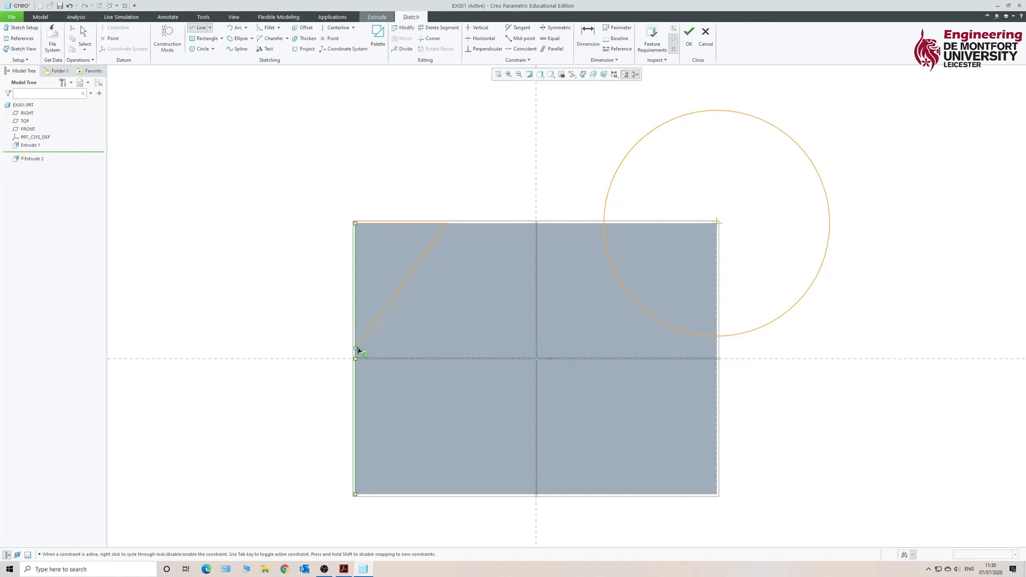
pyautogui.click(356, 322)
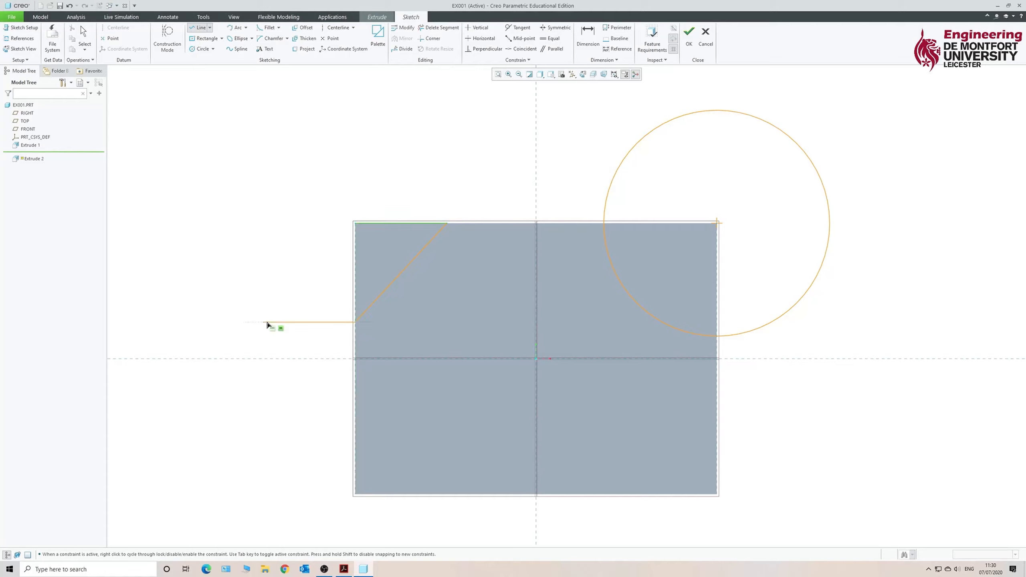
pyautogui.click(355, 223)
pyautogui.click(356, 224)
pyautogui.middleClick(285, 194)
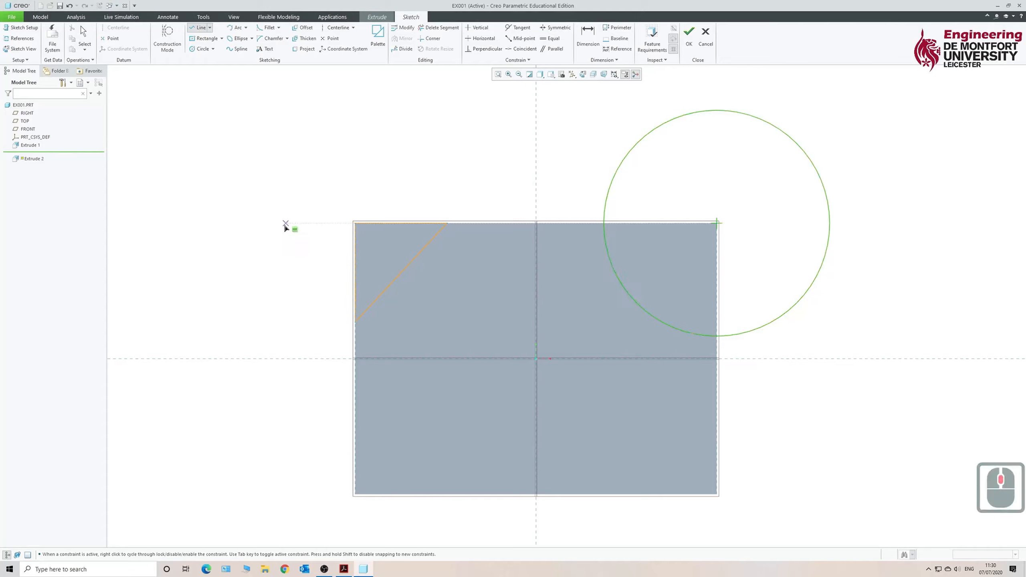
pyautogui.middleClick(336, 179)
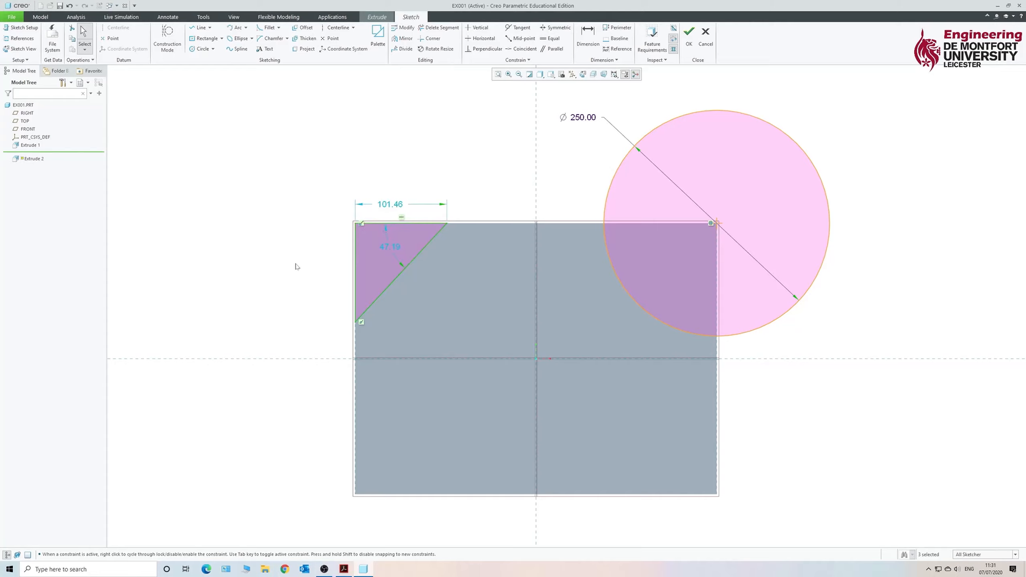
# Step: Dimension the triangle's vertical side and set its horizontal side to 58 mm
pyautogui.click(587, 42)
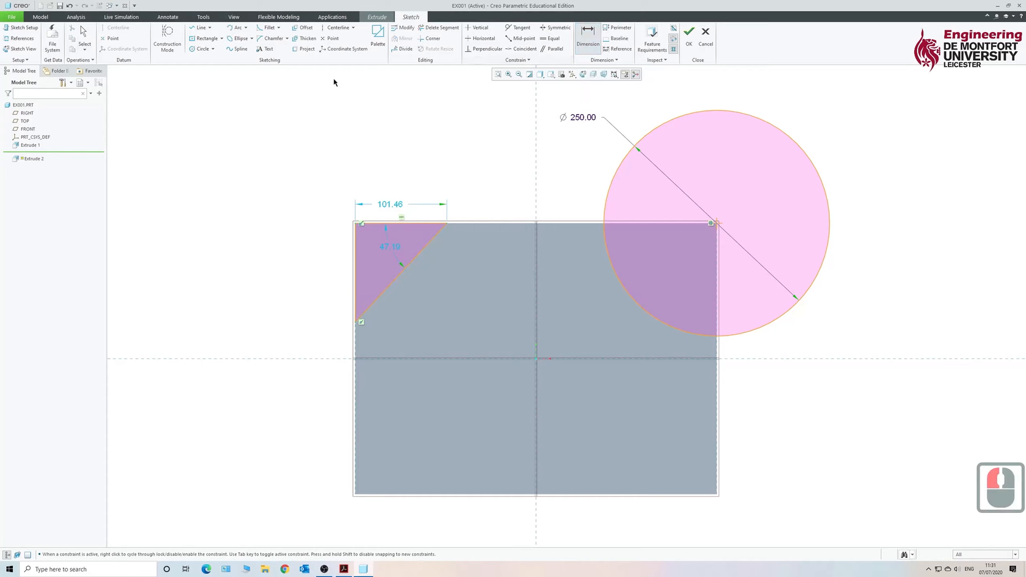
pyautogui.click(356, 268)
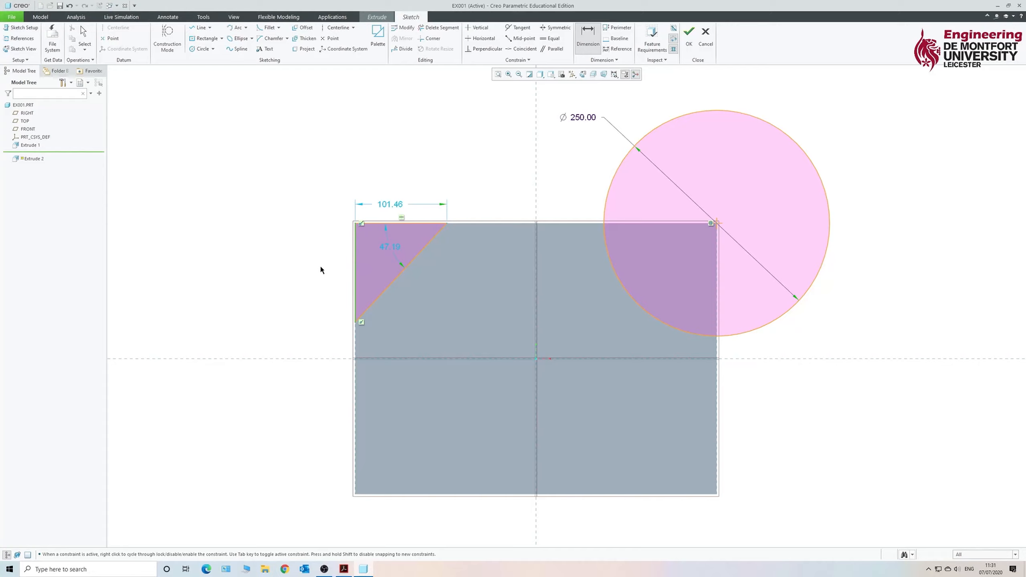
pyautogui.middleClick(328, 267)
pyautogui.middleClick(273, 250)
pyautogui.doubleClick(389, 204)
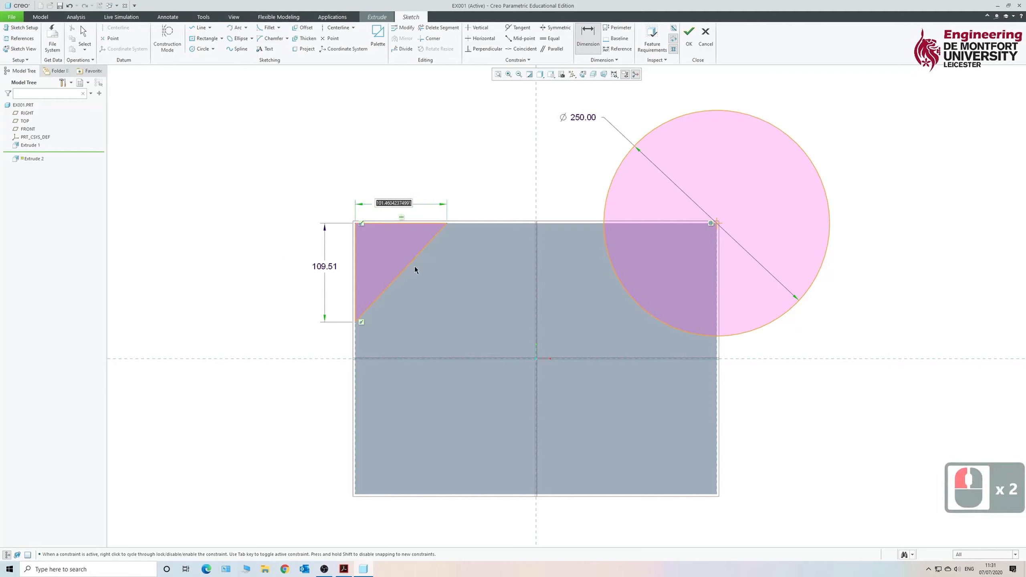
pyautogui.write('58')
pyautogui.press('Return')
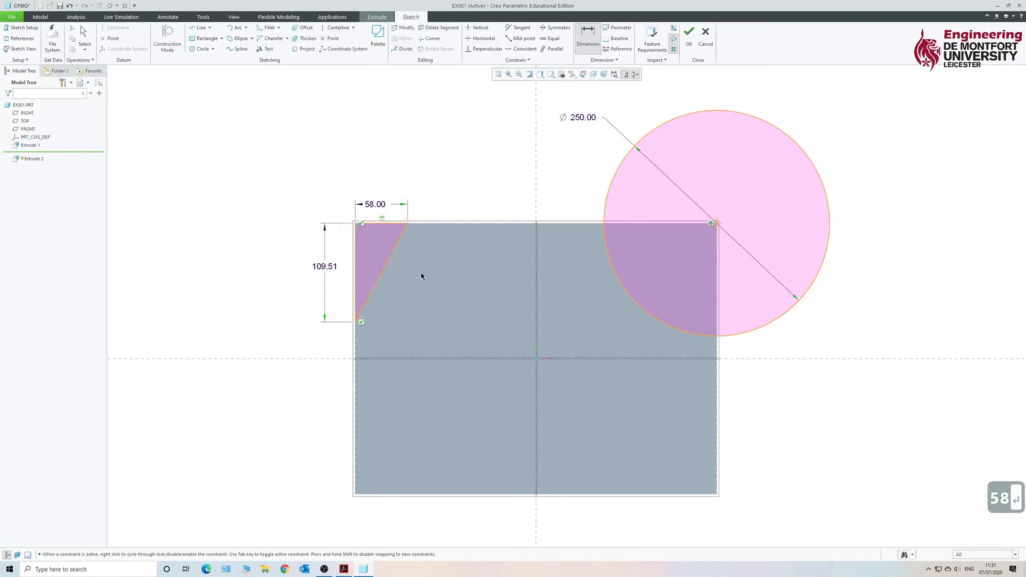
# Step: Set the triangle's vertical side to 100 mm and finish the corner-profile sketch
pyautogui.doubleClick(320, 268)
pyautogui.write('100')
pyautogui.press('Return')
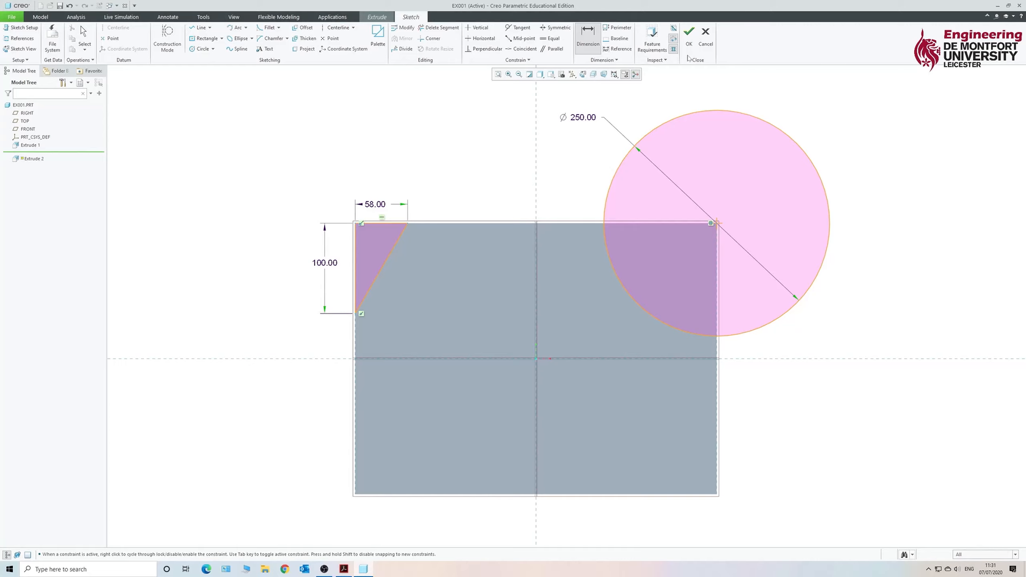
pyautogui.click(688, 43)
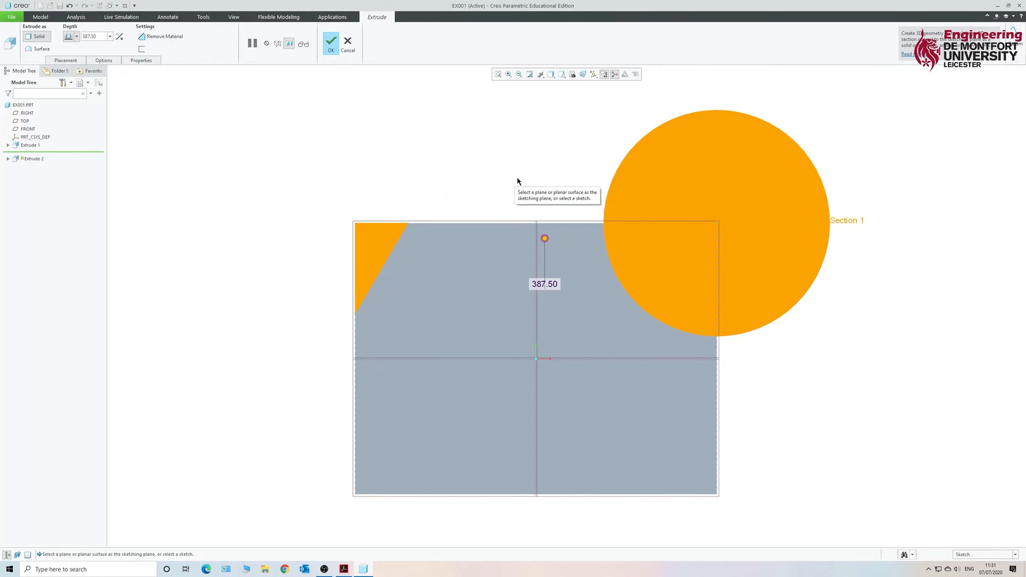
# Step: Reverse the extrude direction into the plate, remove material with Through All depth to cut both corners, and save the part
pyautogui.moveTo(536, 183)
pyautogui.mouseDown(button='middle')
pyautogui.moveTo(522, 172)
pyautogui.moveTo(491, 203)
pyautogui.moveTo(509, 192)
pyautogui.mouseUp(button='middle')
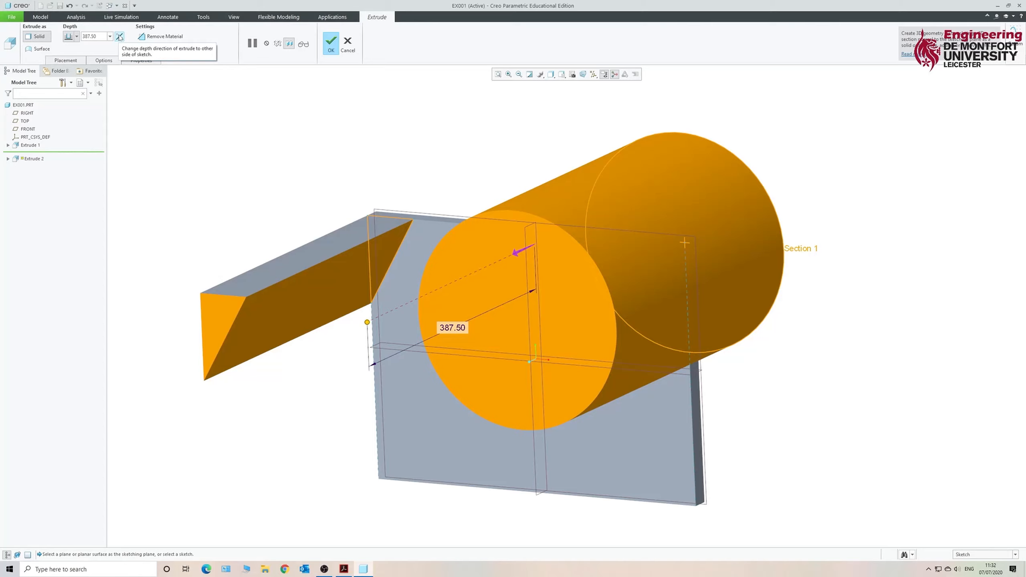
pyautogui.click(119, 37)
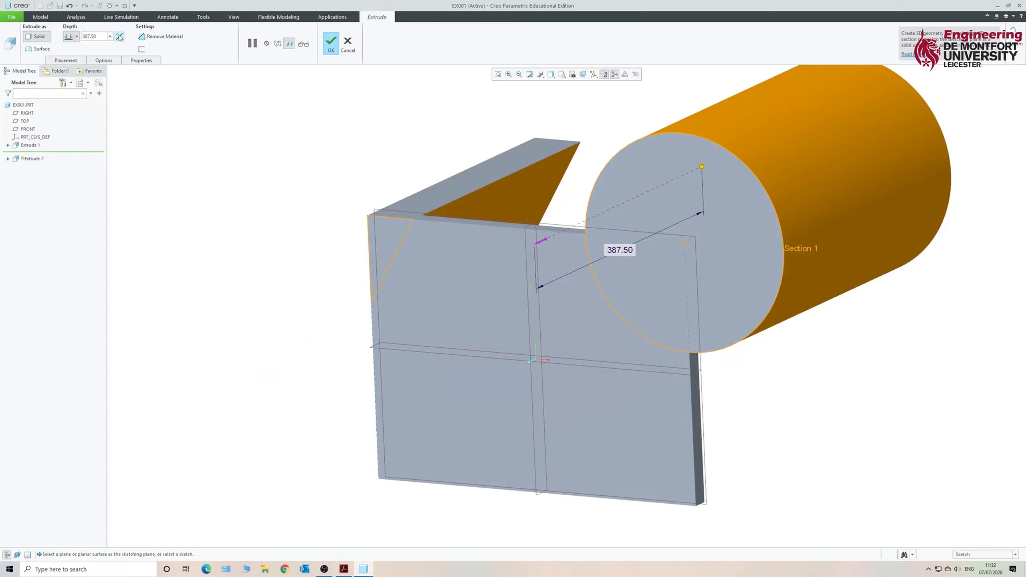
pyautogui.click(159, 37)
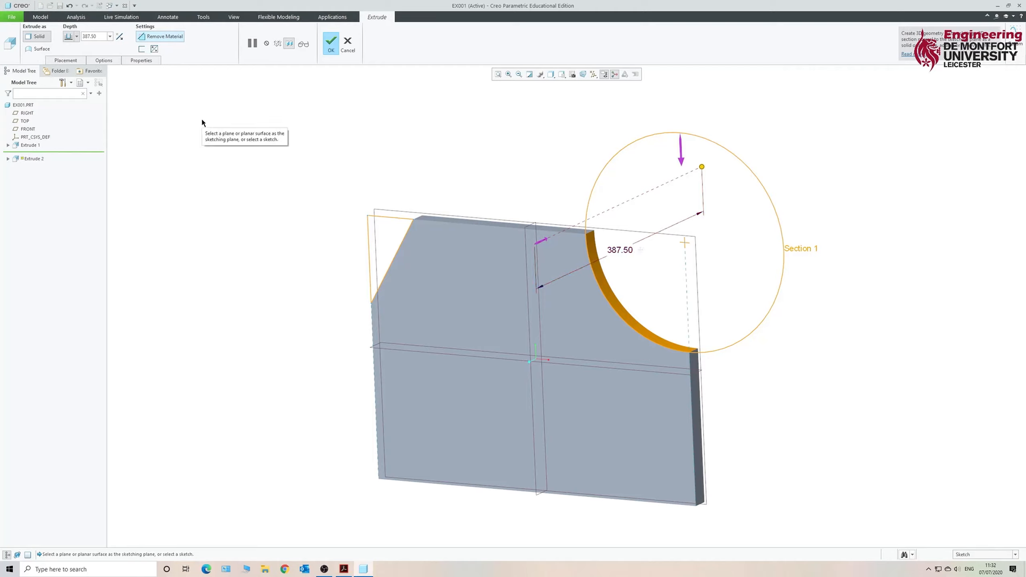
pyautogui.click(77, 37)
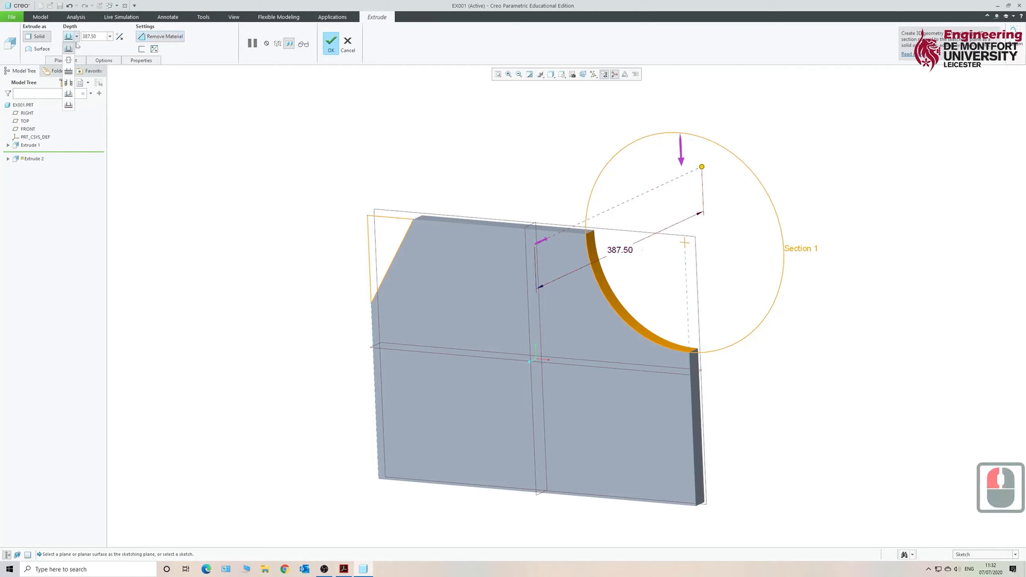
pyautogui.click(68, 83)
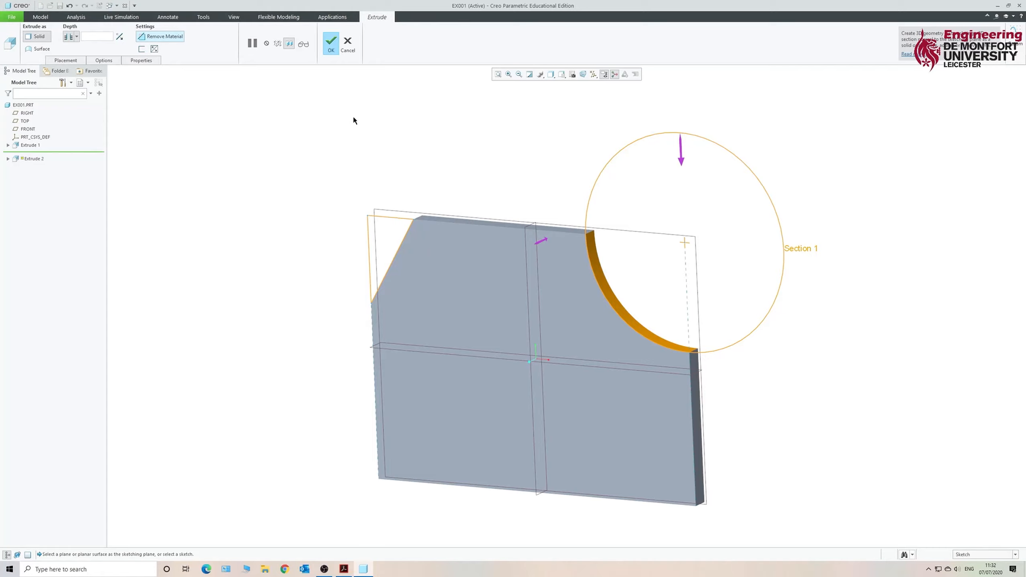
pyautogui.click(331, 42)
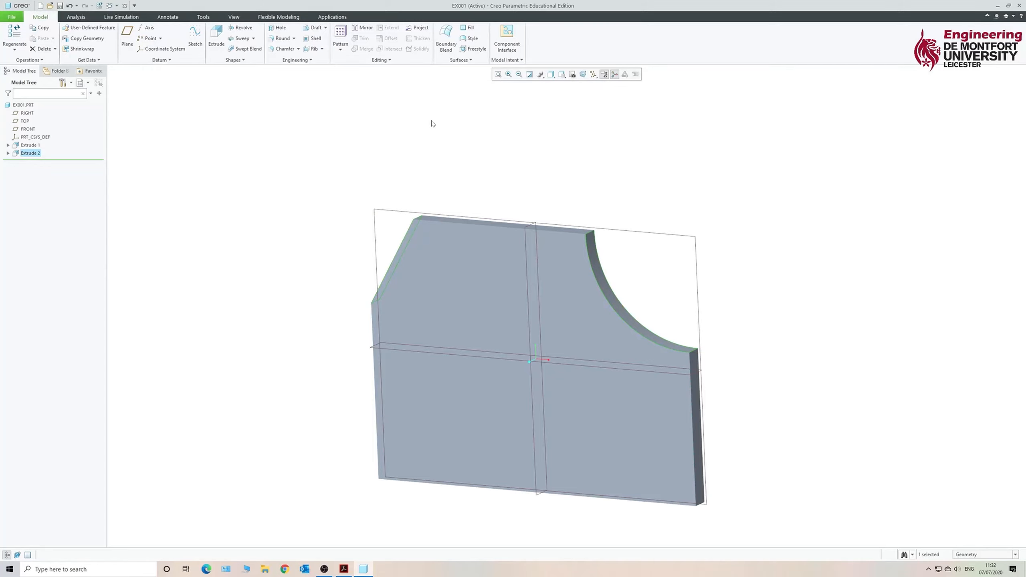
pyautogui.hotkey('ctrl', 'd')
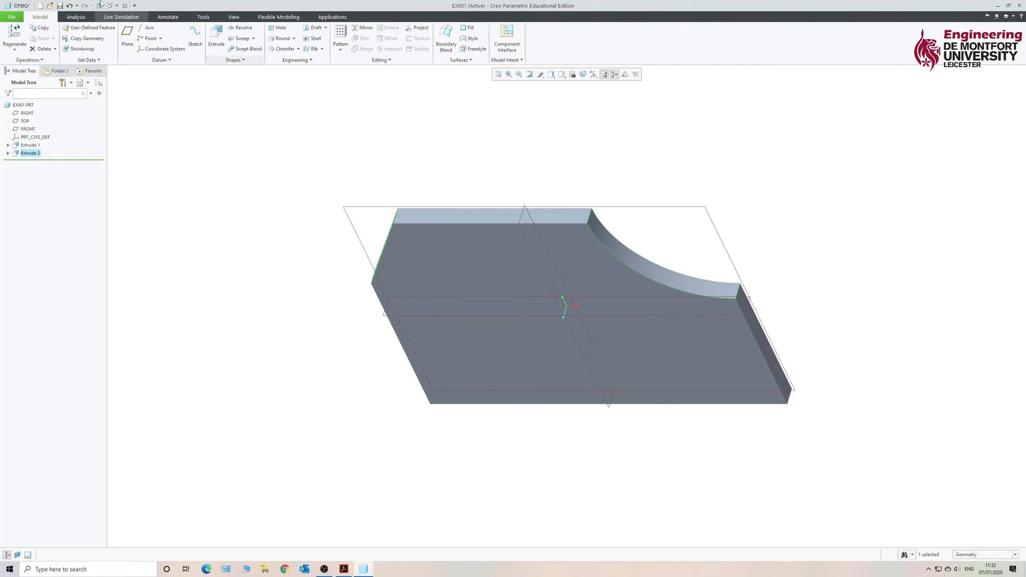
pyautogui.click(59, 6)
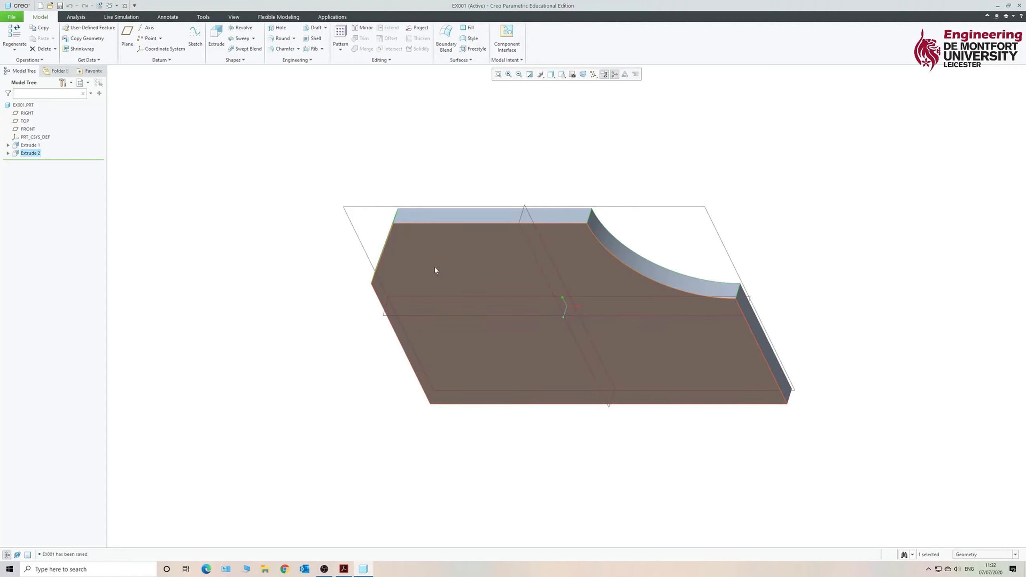
# Step: Start a third Extrude on the plate's large front face, with the sketch oriented parallel to the screen
pyautogui.click(435, 270)
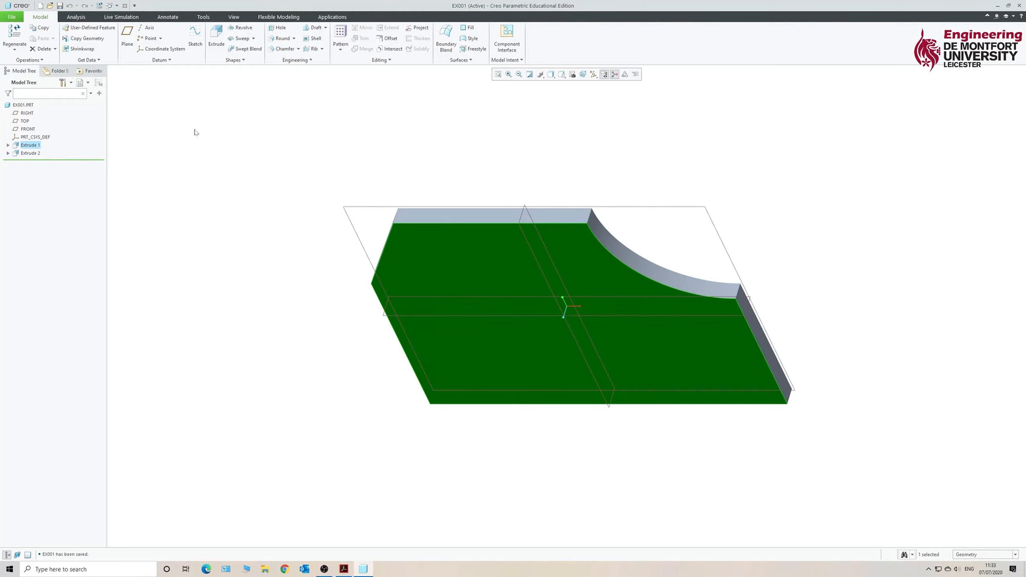
pyautogui.click(216, 35)
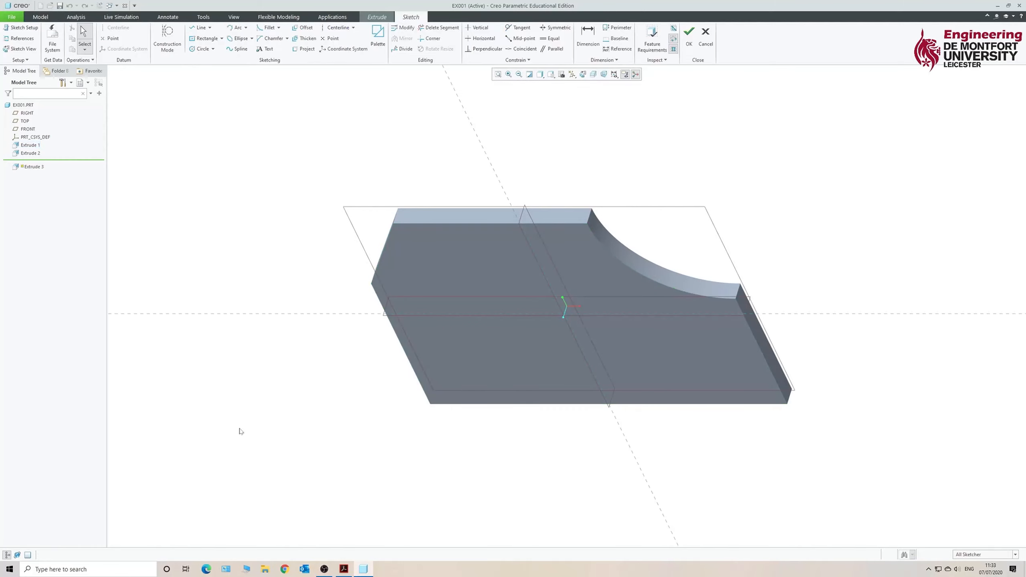
pyautogui.click(583, 74)
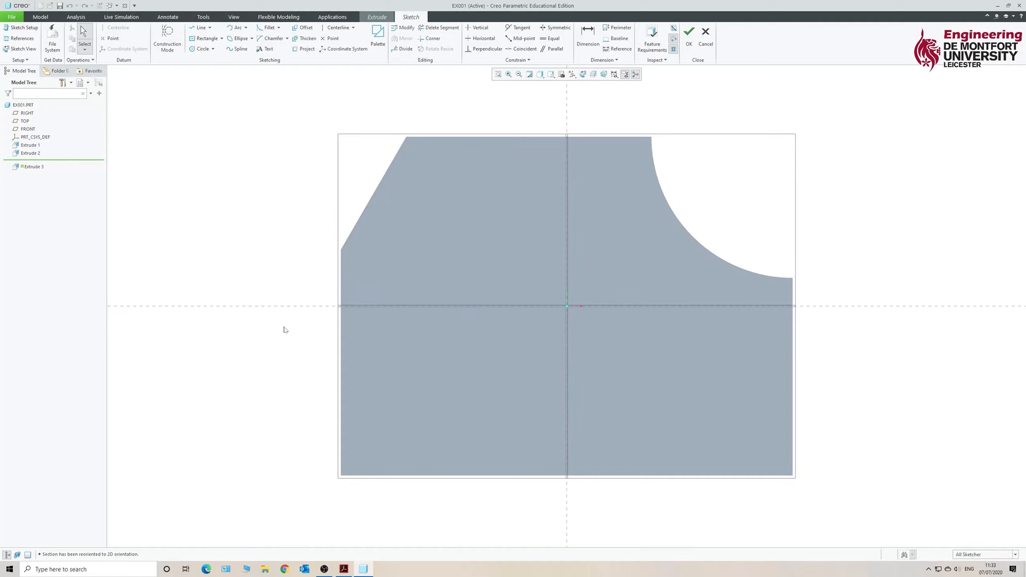
# Step: Sketch a corner rectangle from the plate's lower-left corner, about 66 mm wide and 85 mm high
pyautogui.click(222, 41)
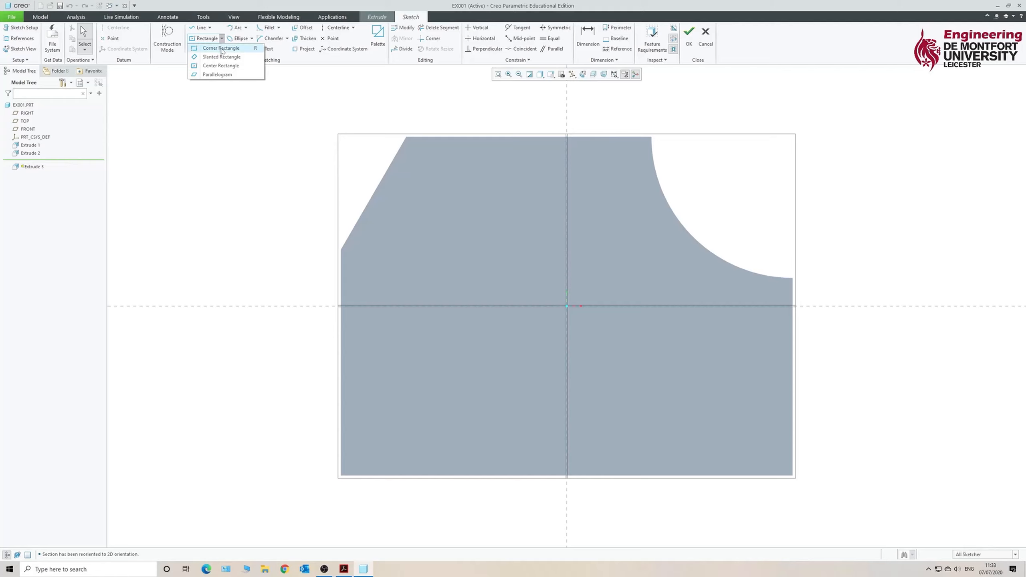
pyautogui.click(221, 48)
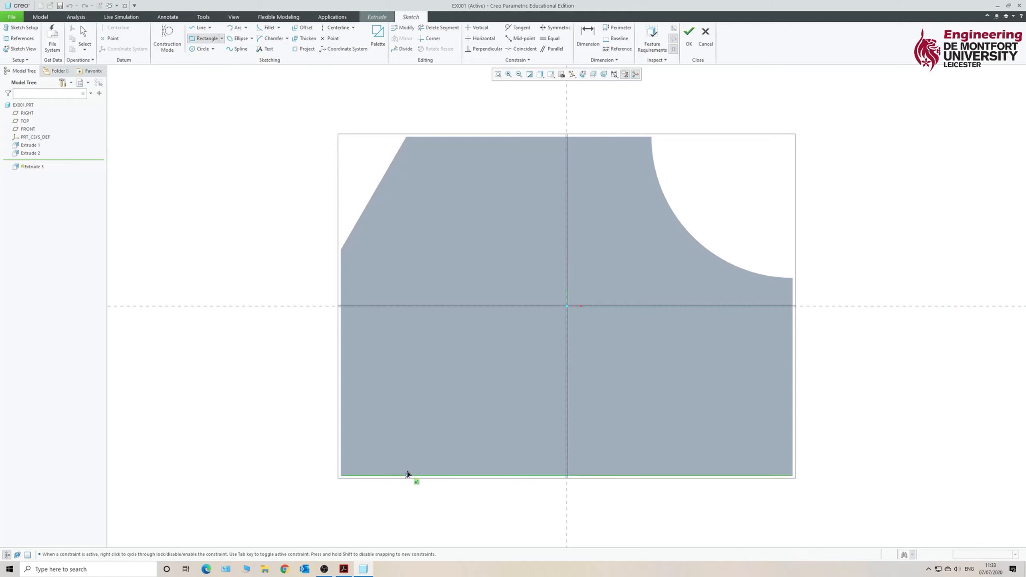
pyautogui.click(344, 475)
pyautogui.click(416, 381)
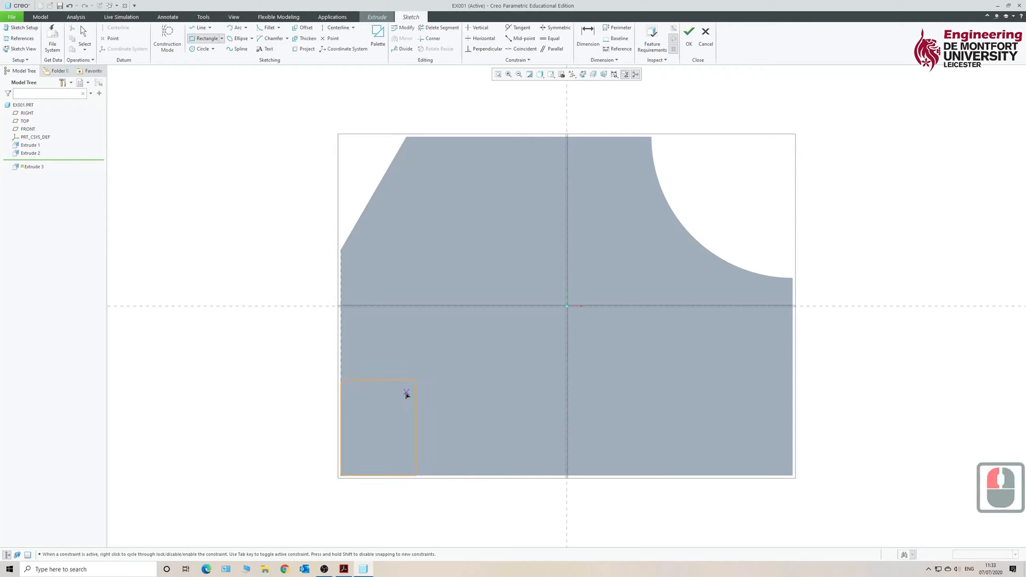
pyautogui.middleClick(274, 406)
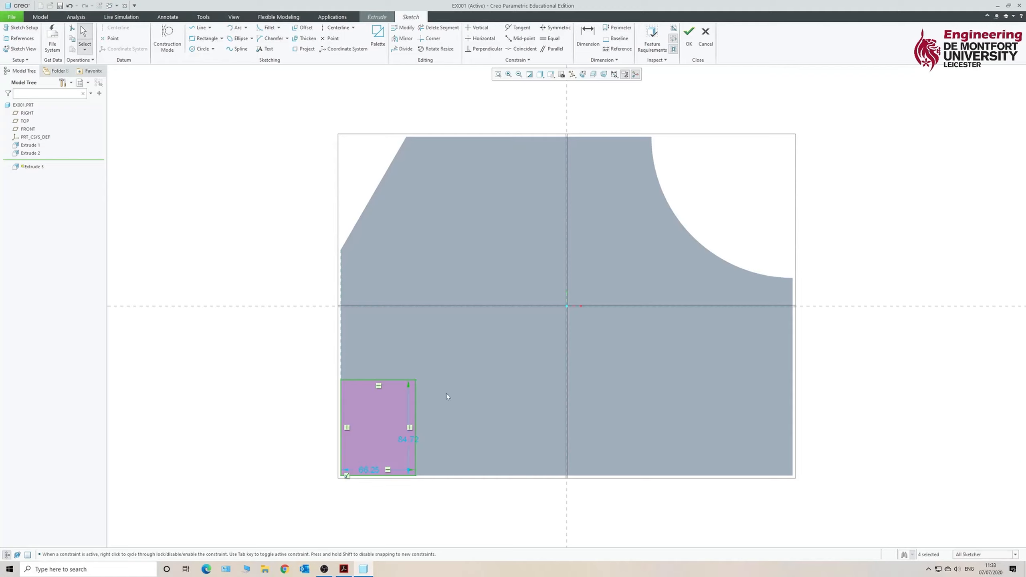
# Step: Set the rectangle's height to 100 mm and its width to 75 mm
pyautogui.doubleClick(409, 439)
pyautogui.write('100')
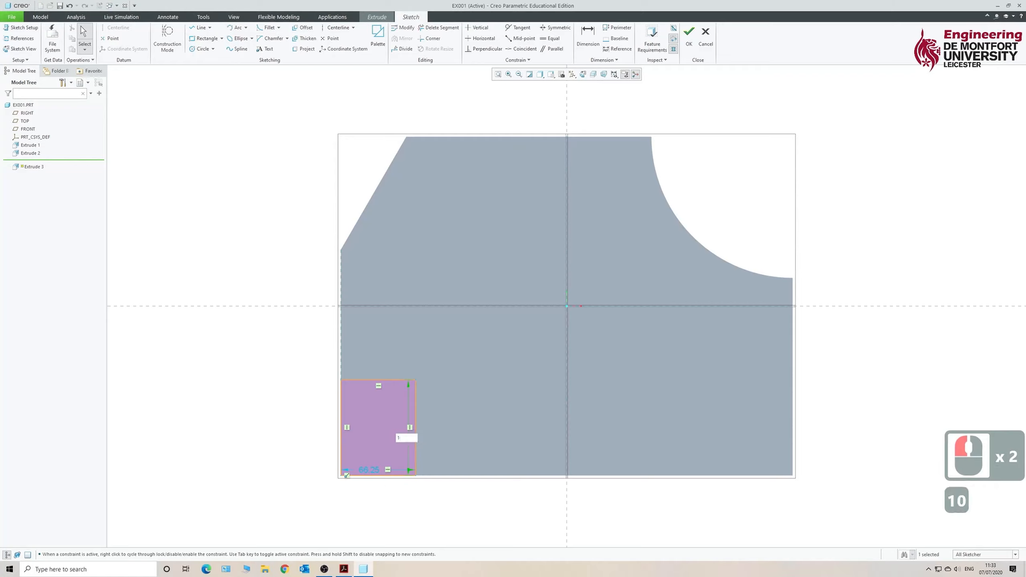
pyautogui.press('Return')
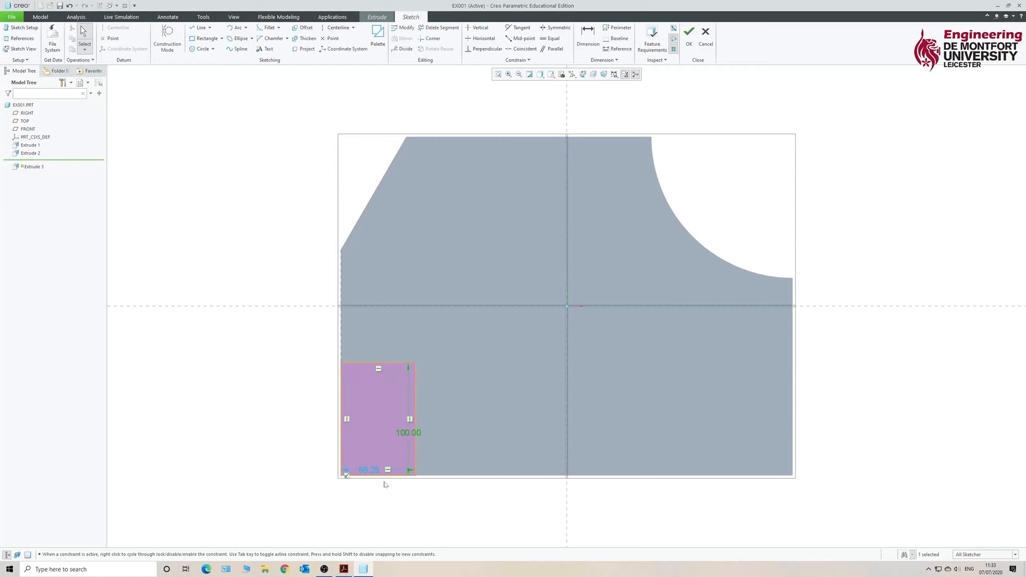
pyautogui.doubleClick(368, 470)
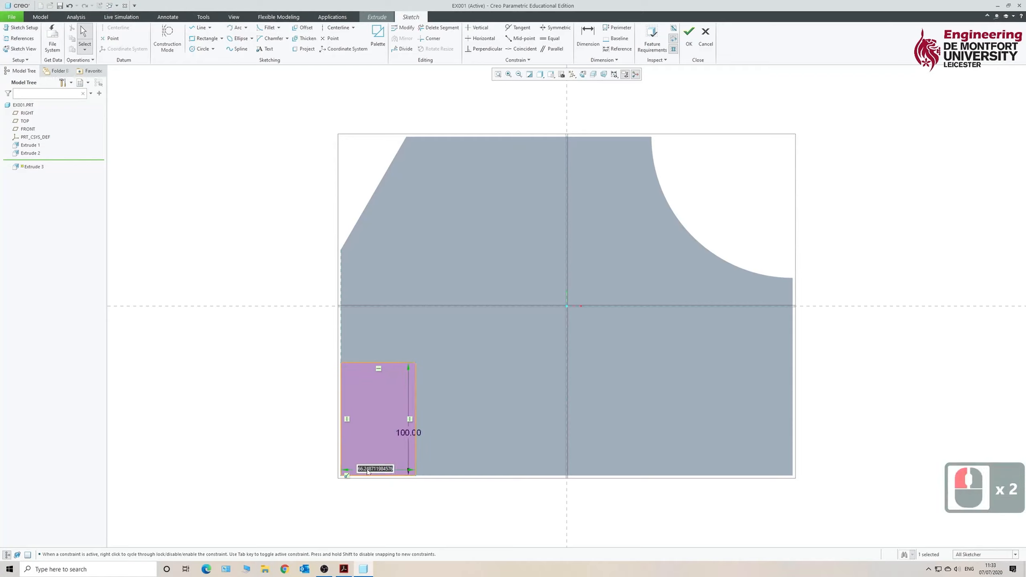
pyautogui.write('75')
pyautogui.press('Return')
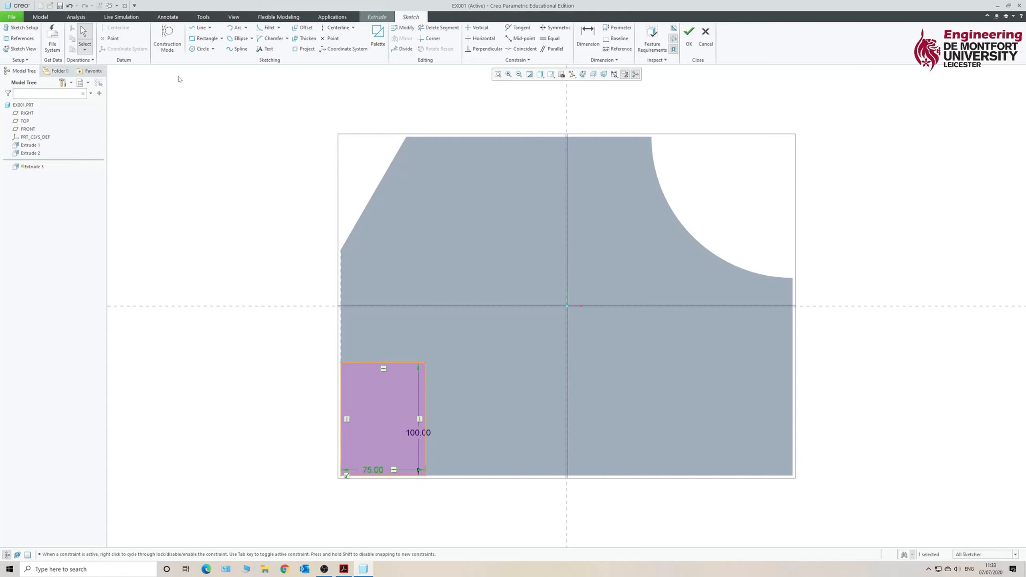
# Step: Sketch a circle centred on the rectangle's lower-right corner and set its diameter to 150 mm
pyautogui.click(200, 49)
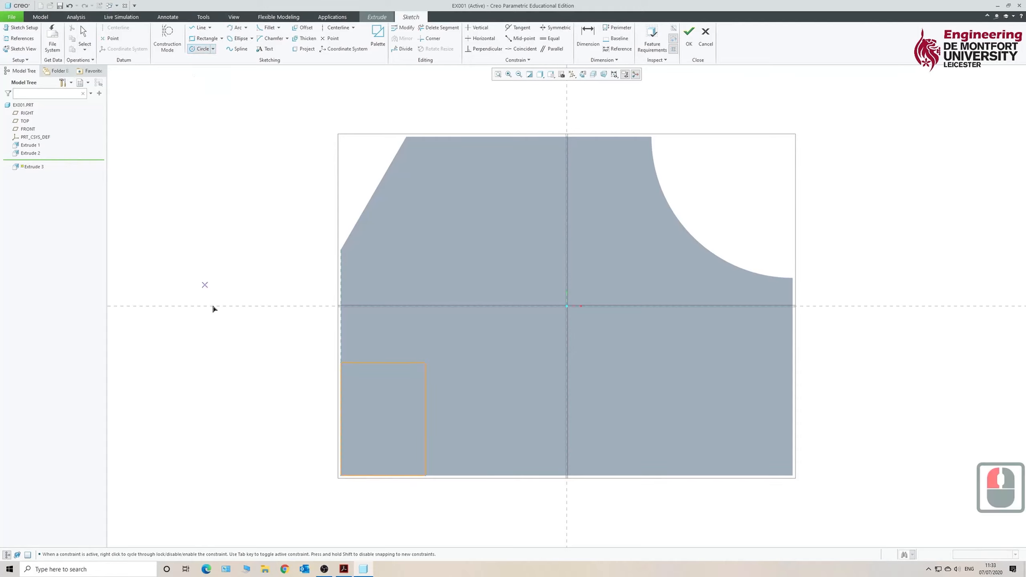
pyautogui.click(425, 476)
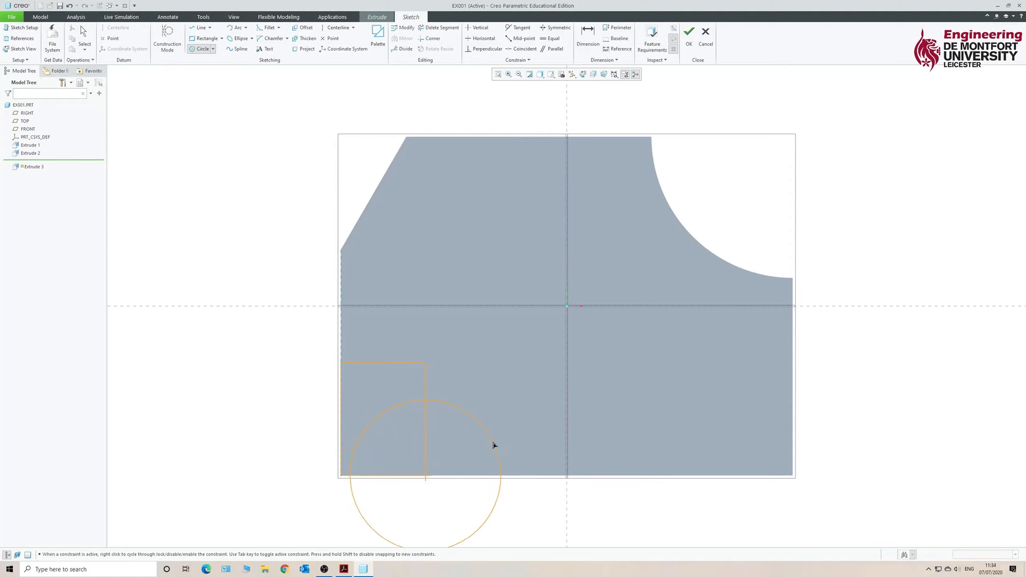
pyautogui.click(494, 444)
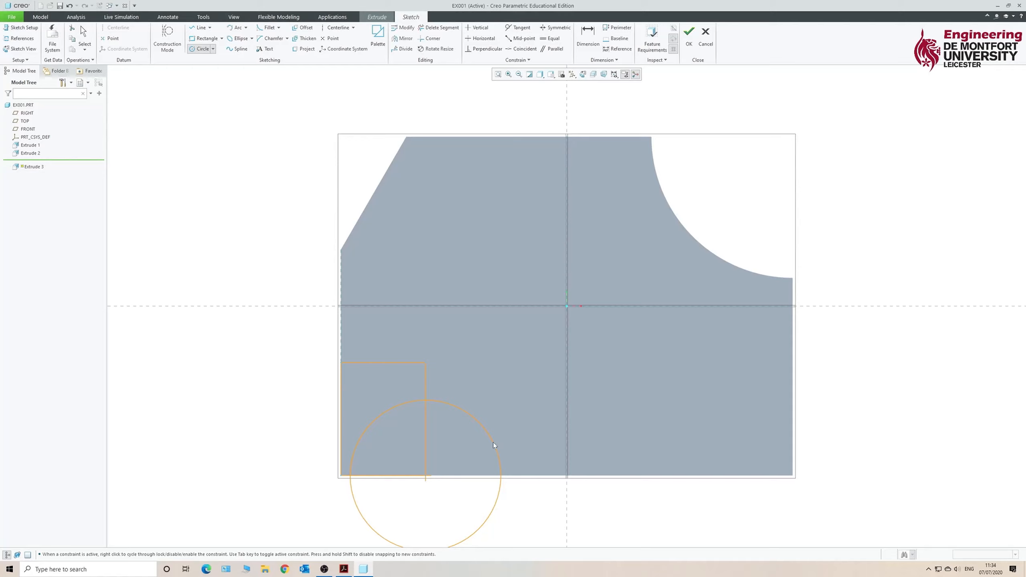
pyautogui.middleClick(501, 396)
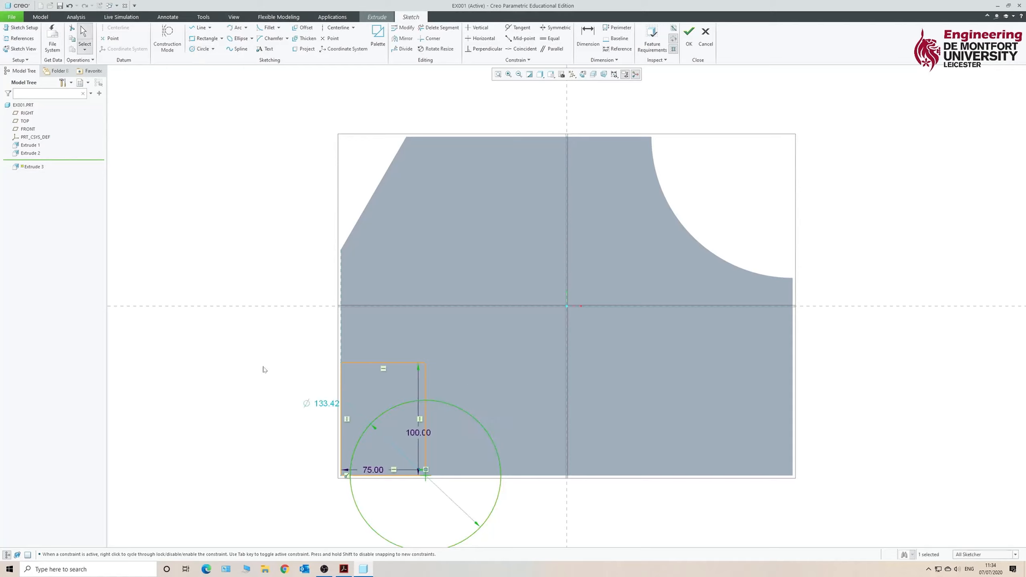
pyautogui.click(321, 405)
pyautogui.doubleClick(320, 406)
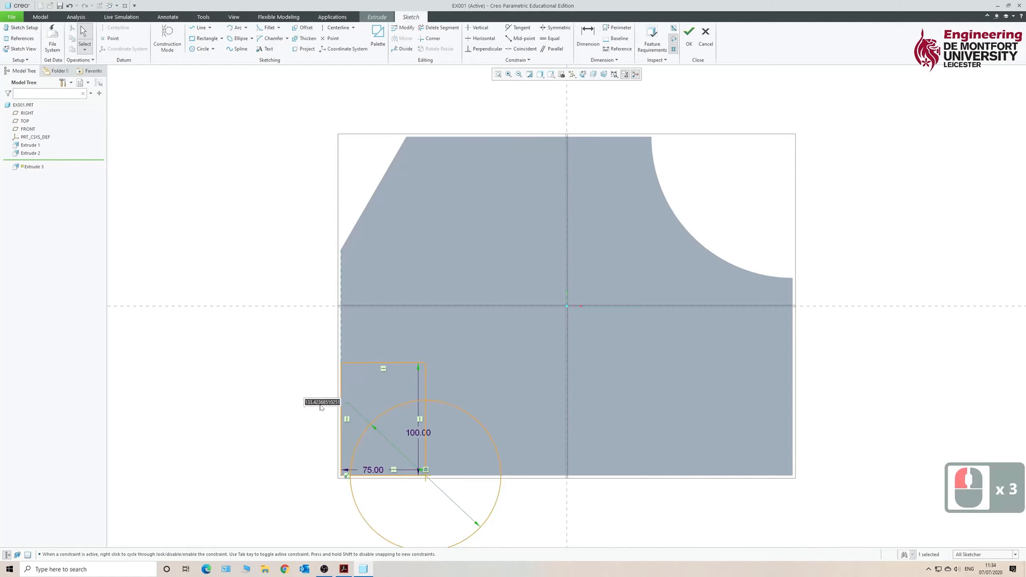
pyautogui.write('150')
pyautogui.press('Return')
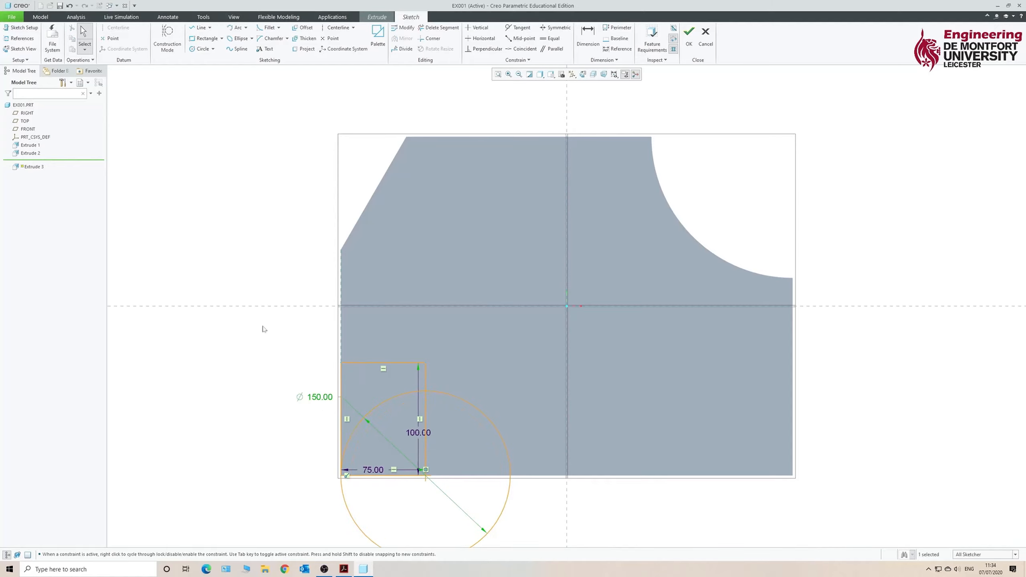
# Step: Trim away the arc inside the rectangle, the rectangle's right-side segment inside the circle and its bottom edge, leaving one closed outline
pyautogui.scroll(-2, 432, 251)
pyautogui.scroll(1, 460, 345)
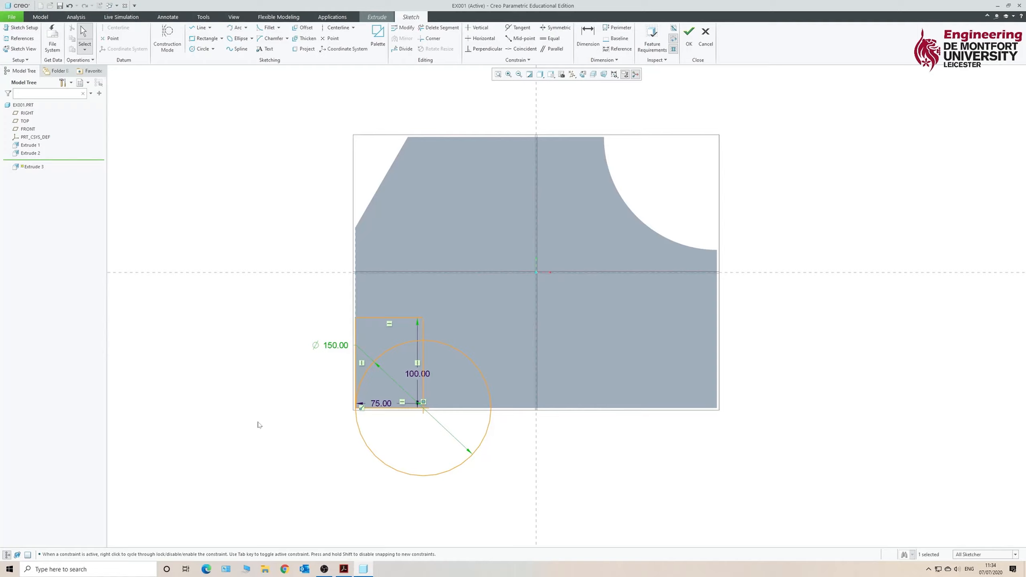
pyautogui.click(446, 31)
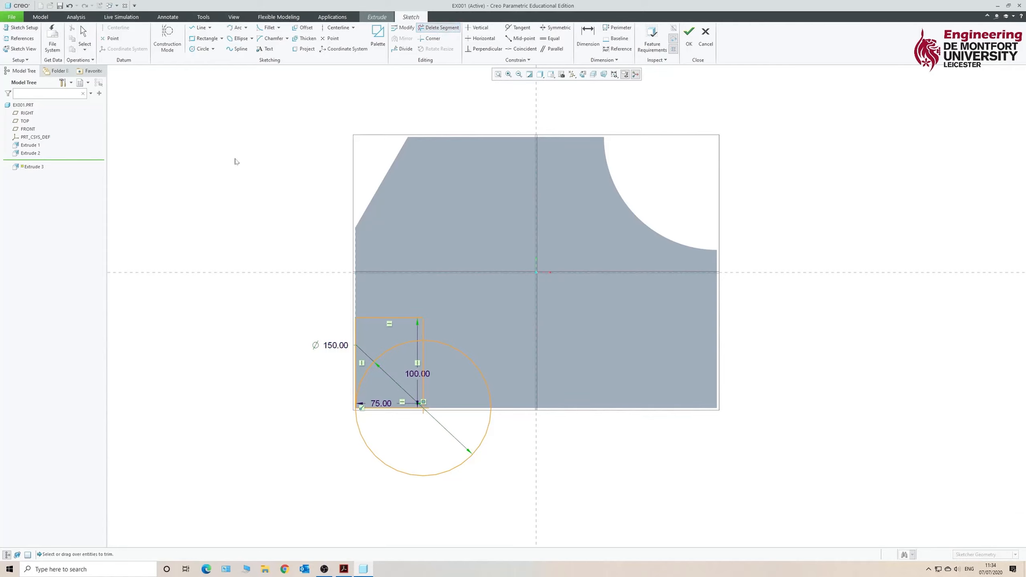
pyautogui.click(394, 348)
pyautogui.click(424, 385)
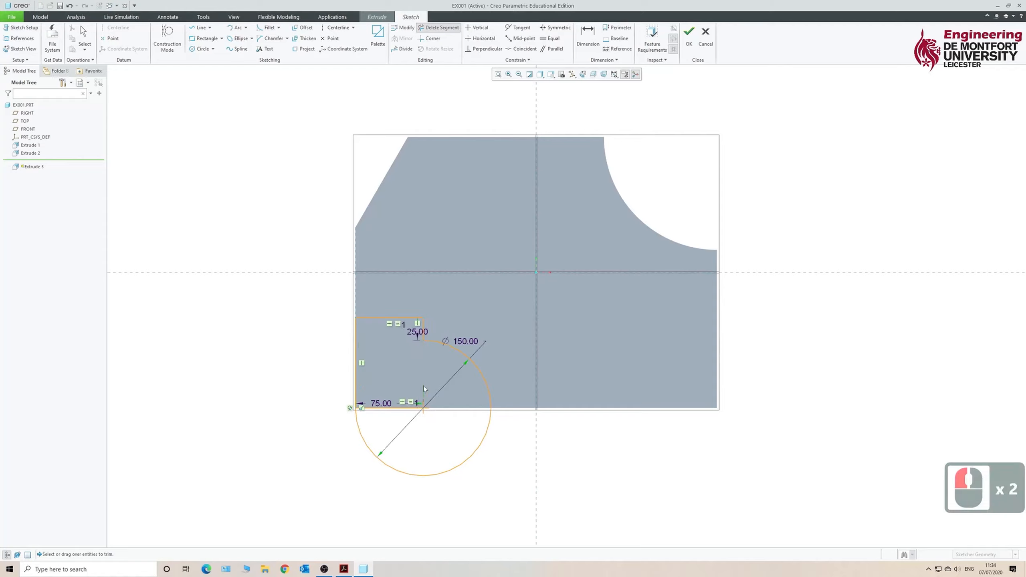
pyautogui.click(400, 408)
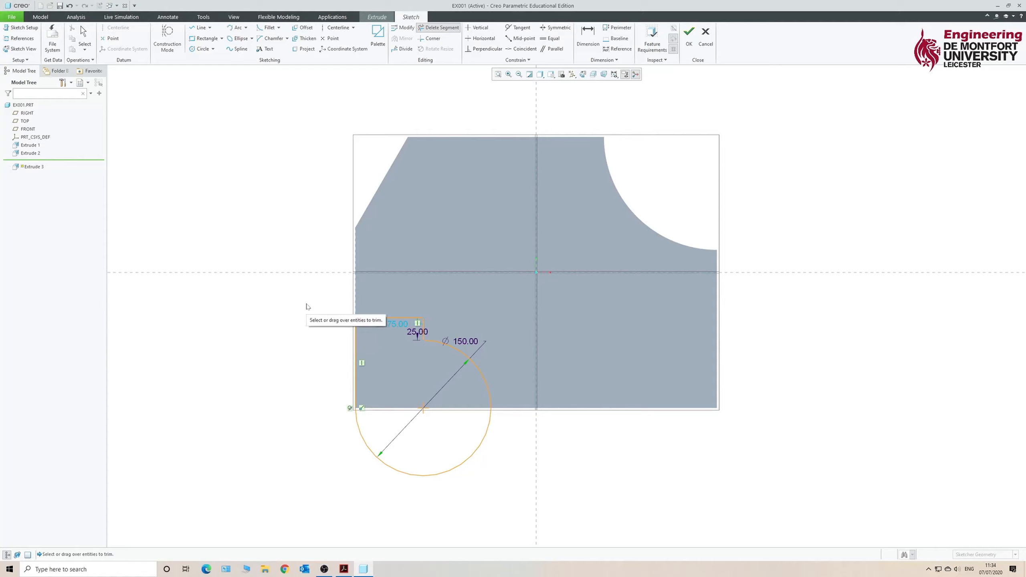
pyautogui.middleClick(289, 312)
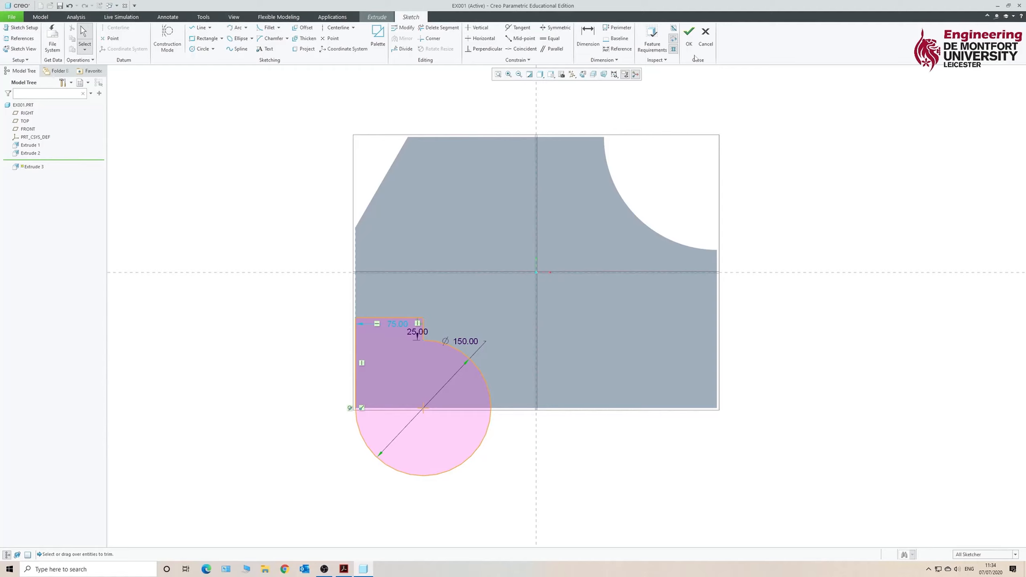
# Step: Finish the sketch and extrude the combined rectangle-circle profile as a material-removing cut through all of the plate
pyautogui.click(690, 41)
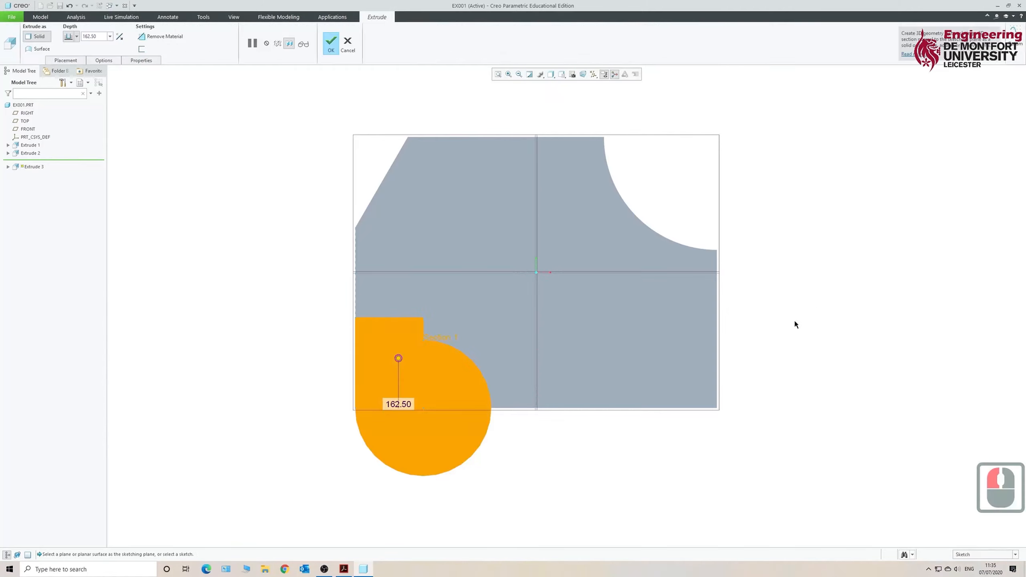
pyautogui.moveTo(802, 338)
pyautogui.mouseDown(button='middle')
pyautogui.moveTo(777, 318)
pyautogui.moveTo(713, 334)
pyautogui.moveTo(736, 328)
pyautogui.moveTo(745, 343)
pyautogui.mouseUp(button='middle')
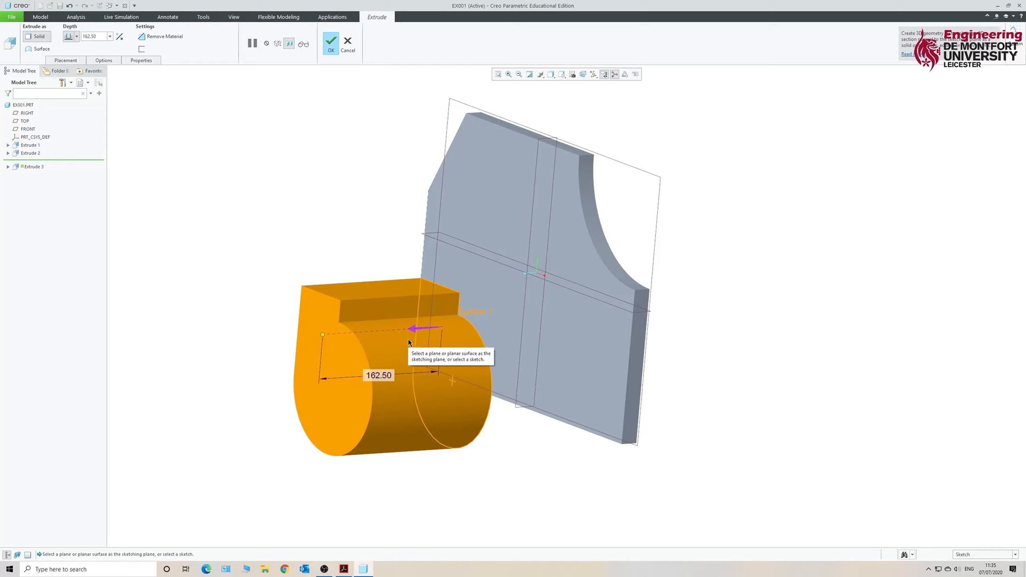
pyautogui.click(119, 37)
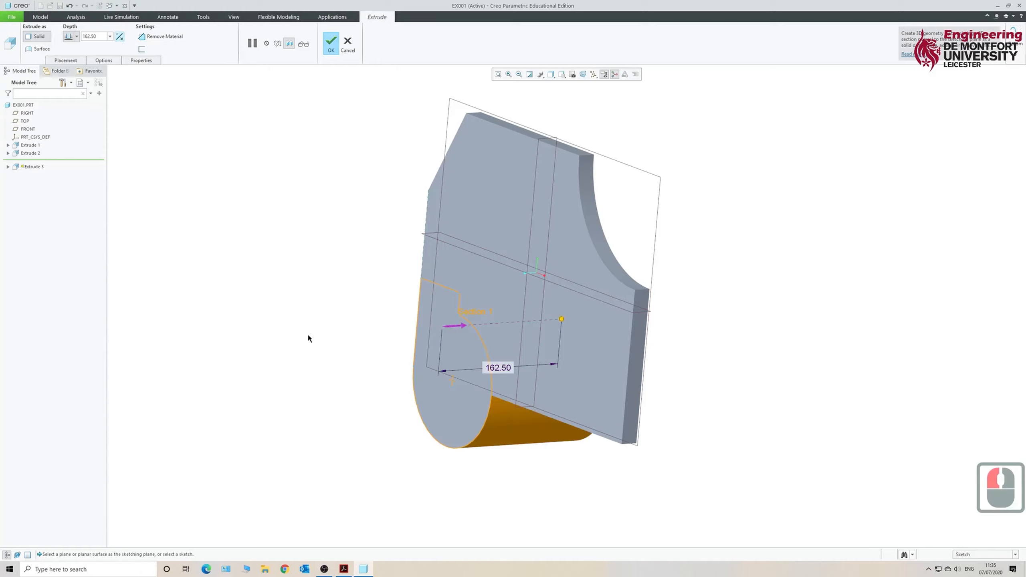
pyautogui.click(160, 36)
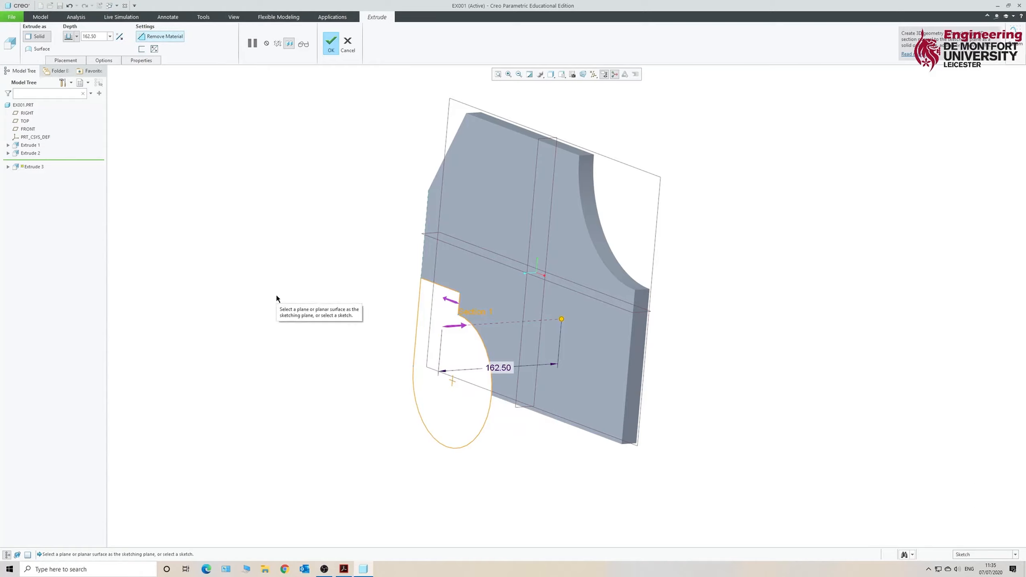
pyautogui.click(76, 36)
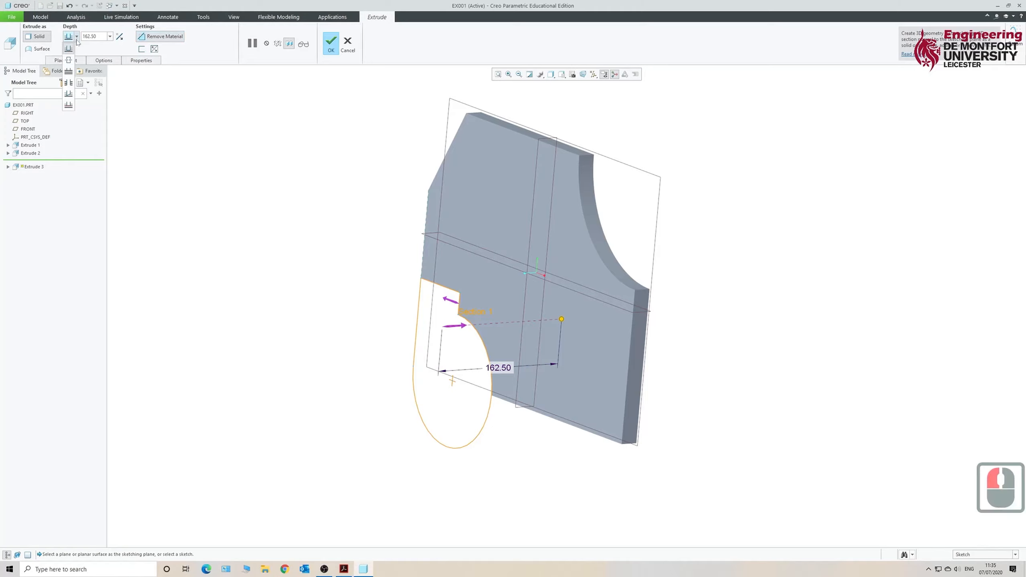
pyautogui.click(67, 85)
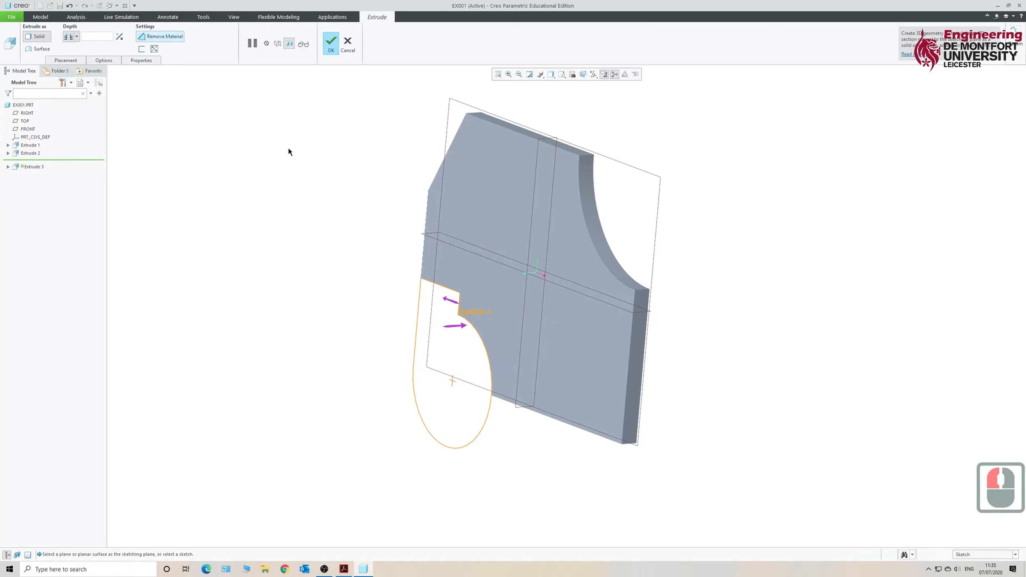
pyautogui.moveTo(350, 93); pyautogui.dragTo(324, 88, button='middle')
pyautogui.click(330, 42)
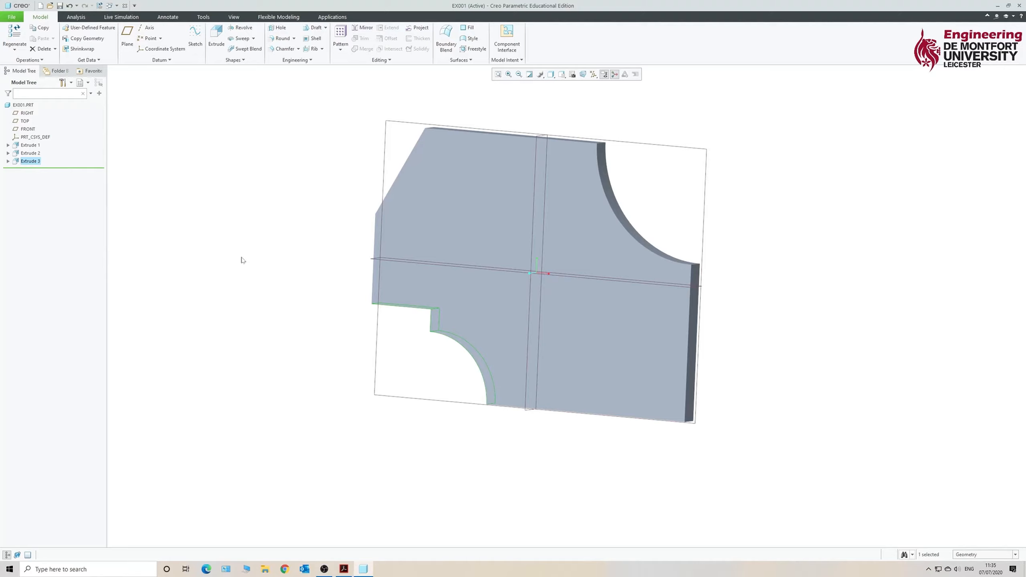
pyautogui.hotkey('ctrl', 'd')
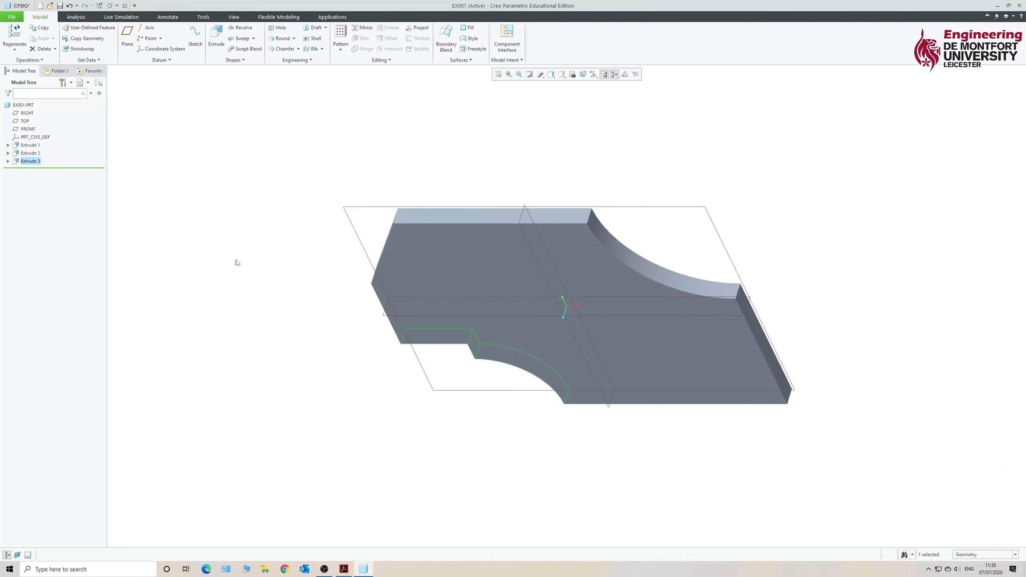
# Step: Start an extrude sketch on the plate's front face and draw a rectangle about 147 mm wide and 100 mm high in its lower-right area
pyautogui.click(433, 273)
pyautogui.click(215, 39)
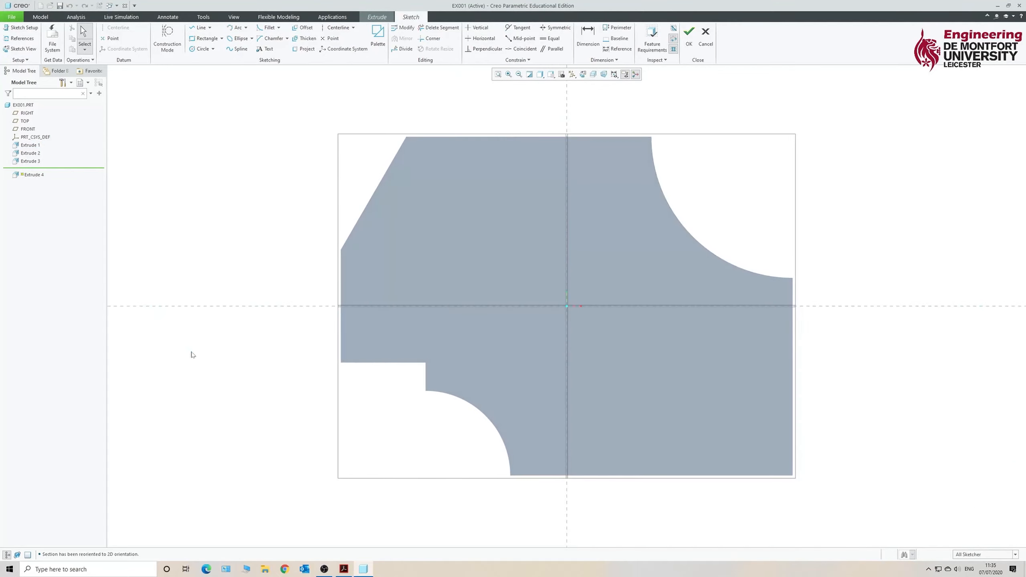
pyautogui.click(200, 41)
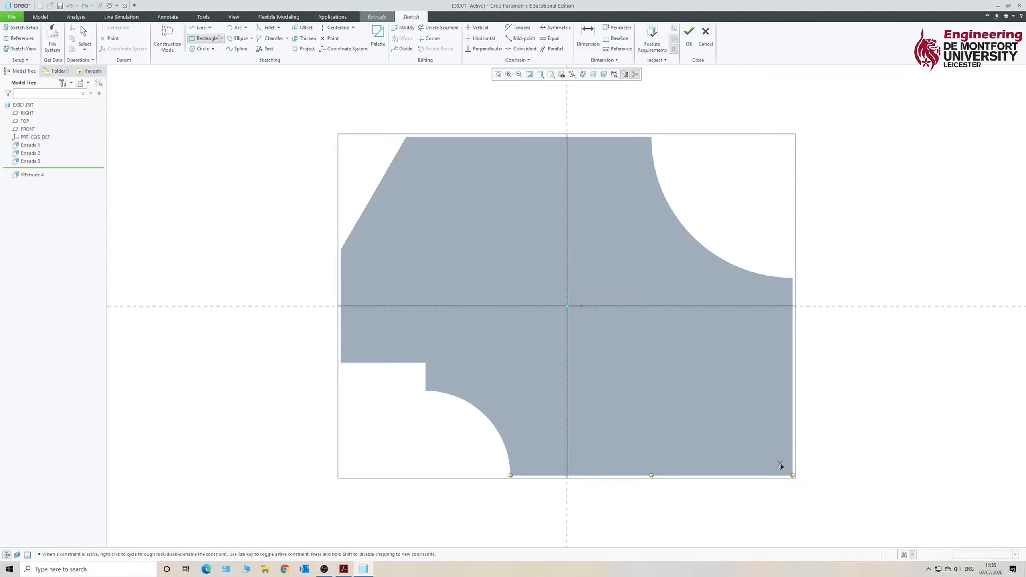
pyautogui.click(762, 446)
pyautogui.click(597, 333)
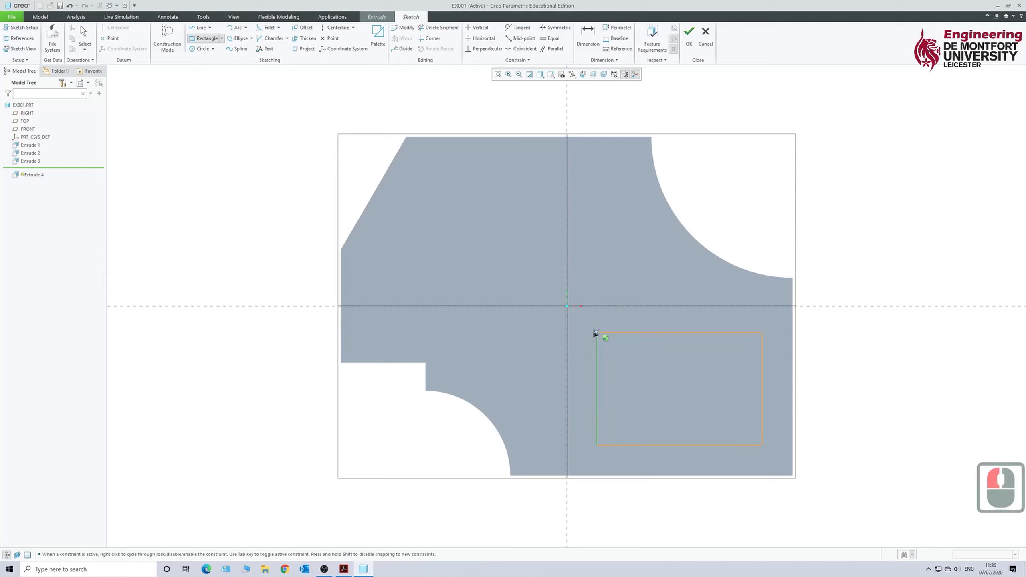
pyautogui.middleClick(611, 290)
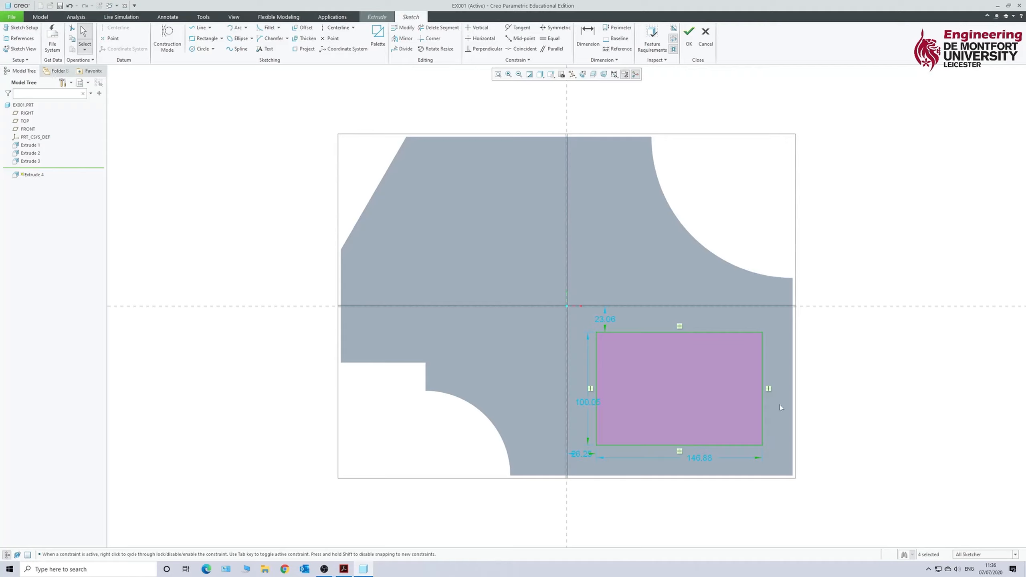
# Step: Set the rectangle's width to 150 mm and its height to 80 mm
pyautogui.doubleClick(698, 461)
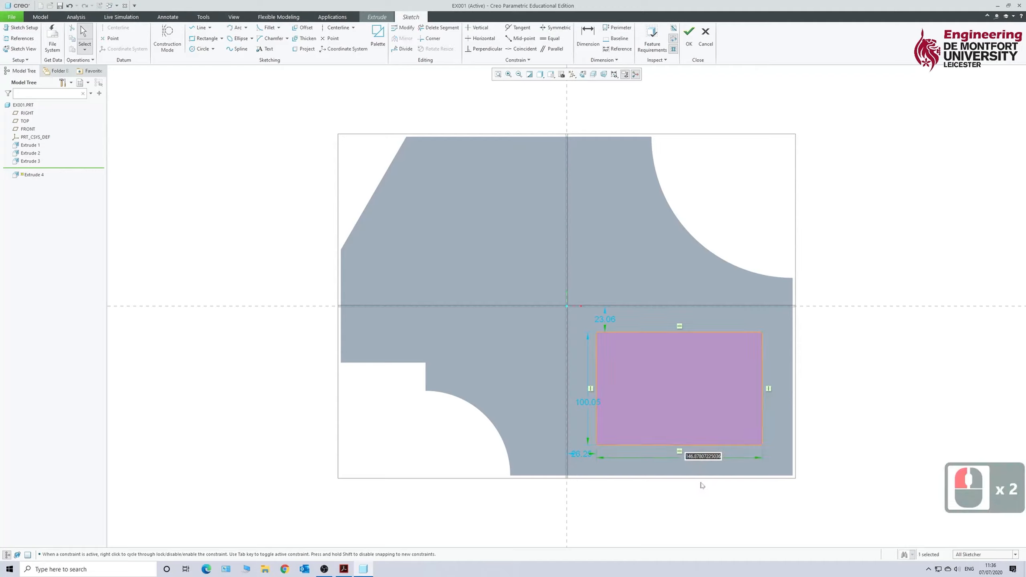
pyautogui.write('150')
pyautogui.press('Return')
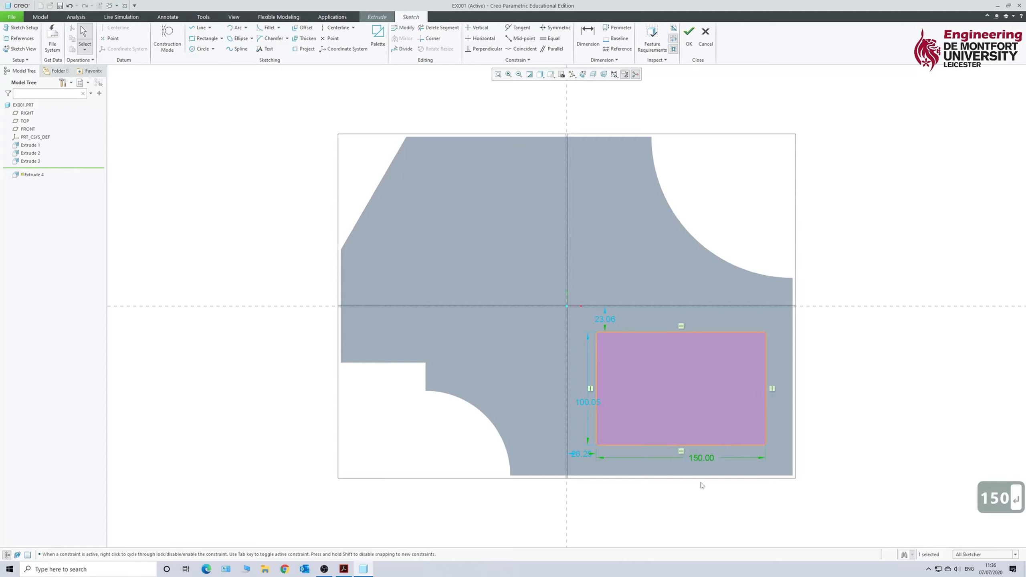
pyautogui.doubleClick(586, 402)
pyautogui.write('80')
pyautogui.press('Return')
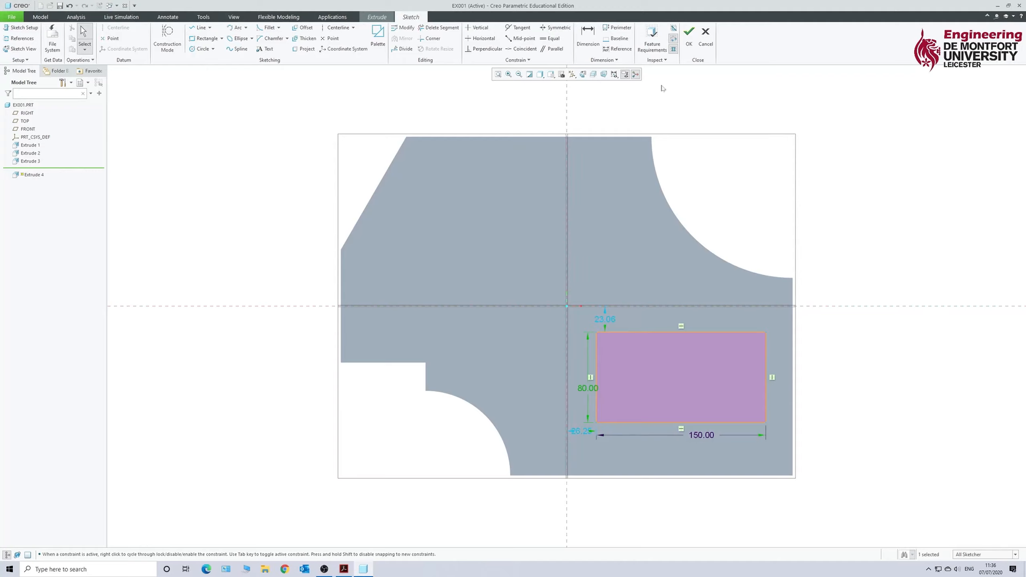
# Step: Dimension the rectangle's right side 25 mm from the plate's right edge
pyautogui.click(589, 43)
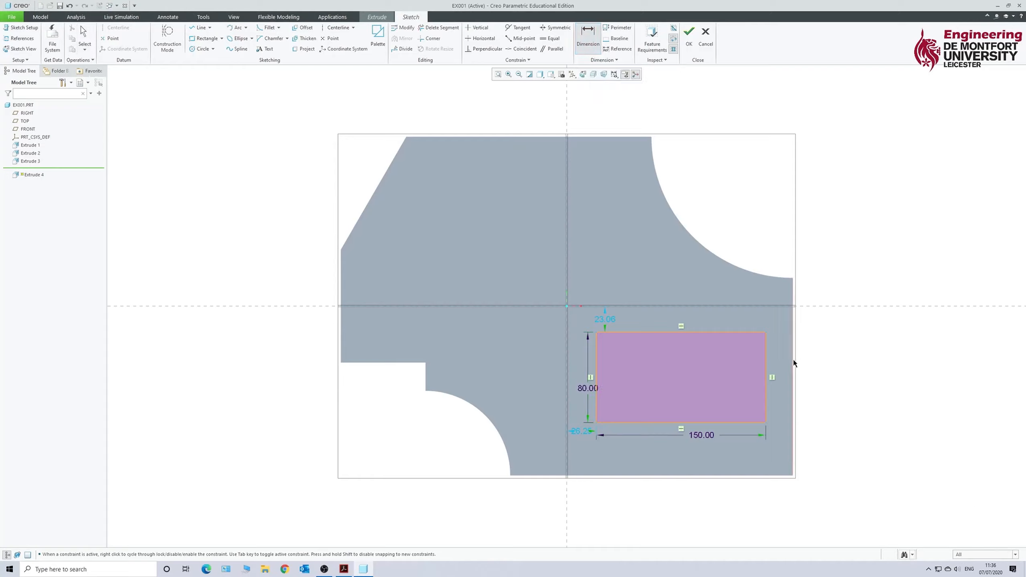
pyautogui.click(765, 356)
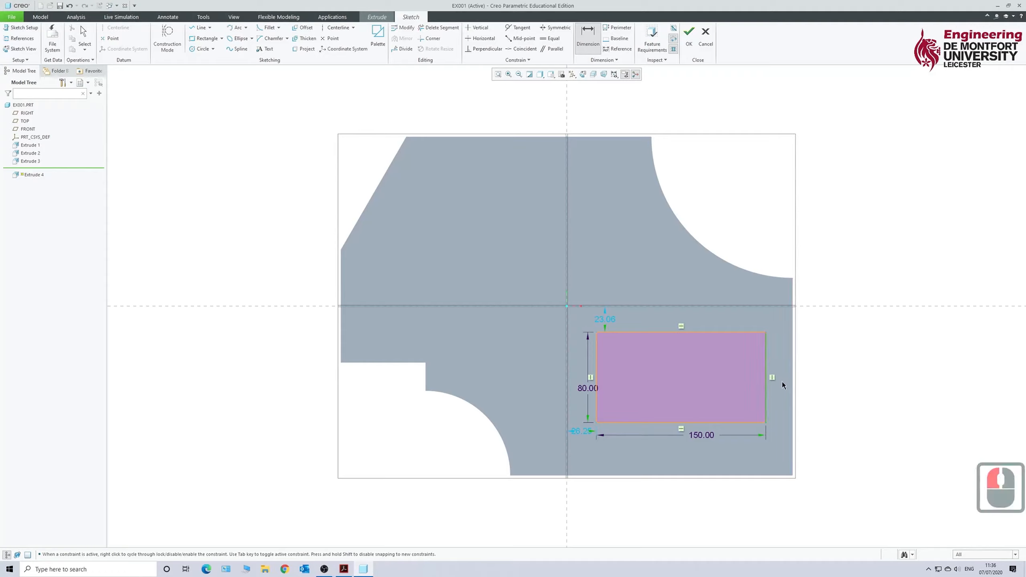
pyautogui.click(793, 377)
pyautogui.middleClick(824, 348)
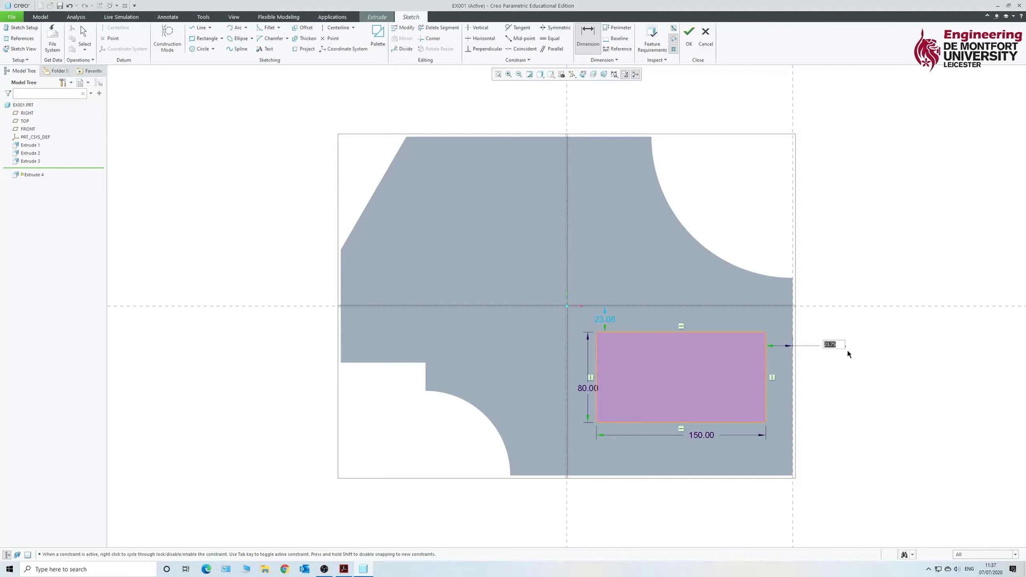
pyautogui.write('25')
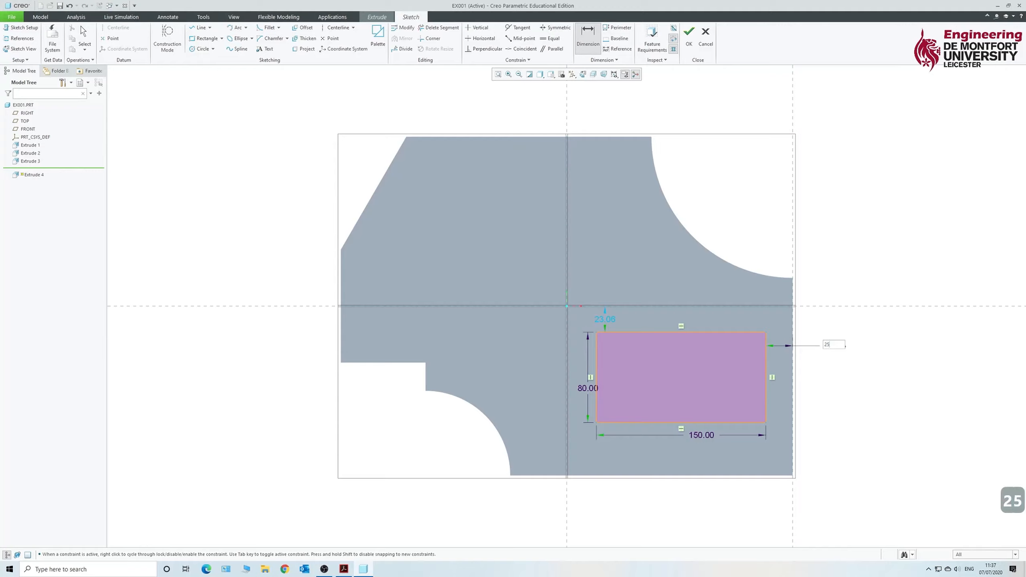
pyautogui.press('Return')
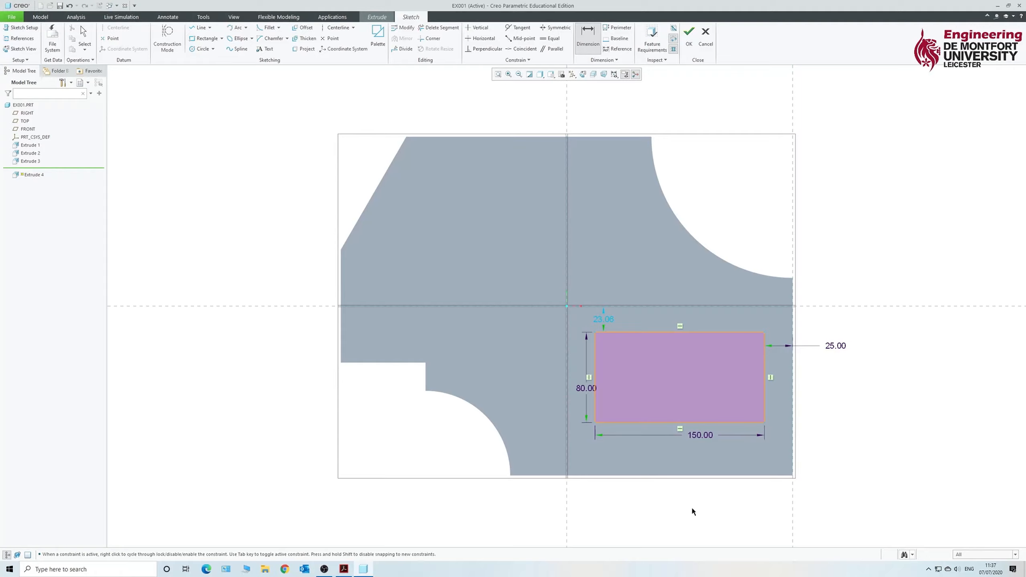
# Step: Dimension the rectangle's bottom side 35 mm from the plate's bottom edge
pyautogui.click(704, 427)
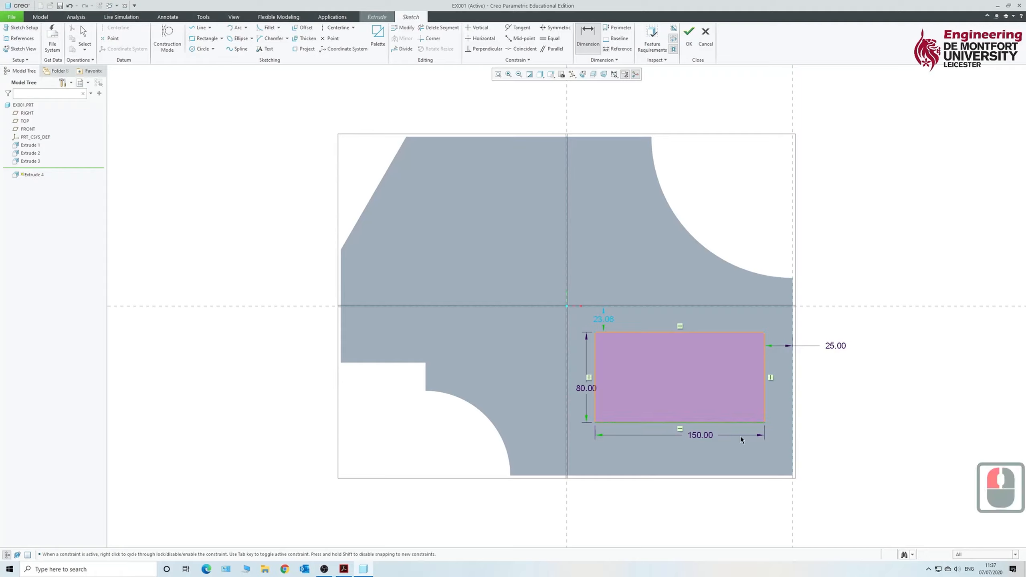
pyautogui.middleClick(832, 457)
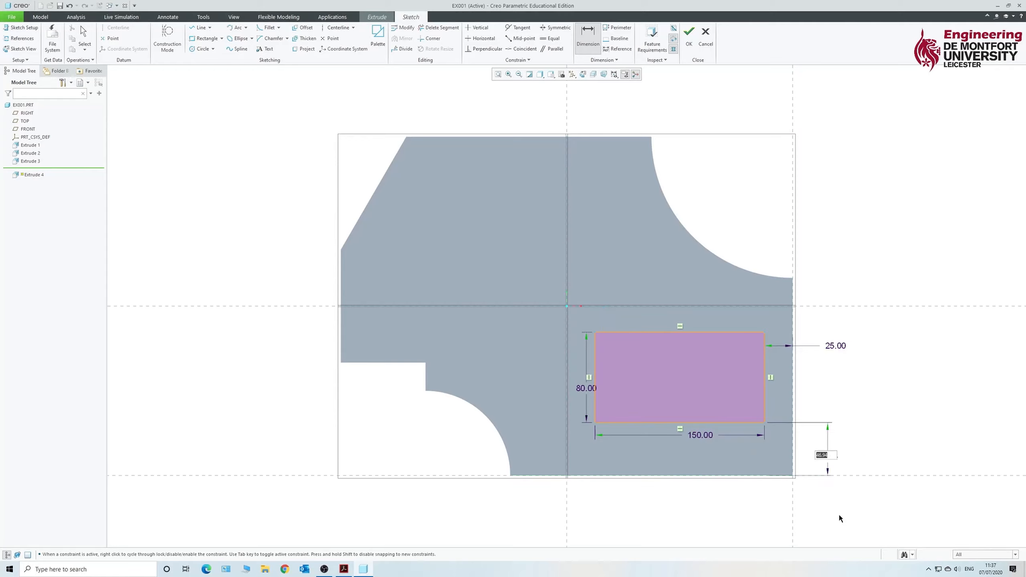
pyautogui.write('35')
pyautogui.press('Return')
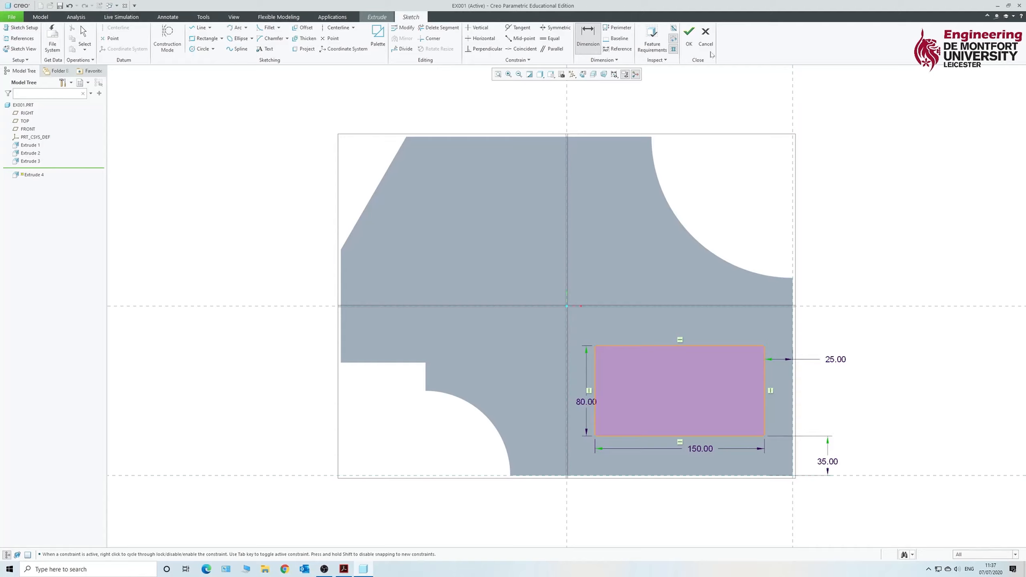
# Step: Finish the sketch and cut the rectangular window through all of the plate by removing material
pyautogui.click(689, 39)
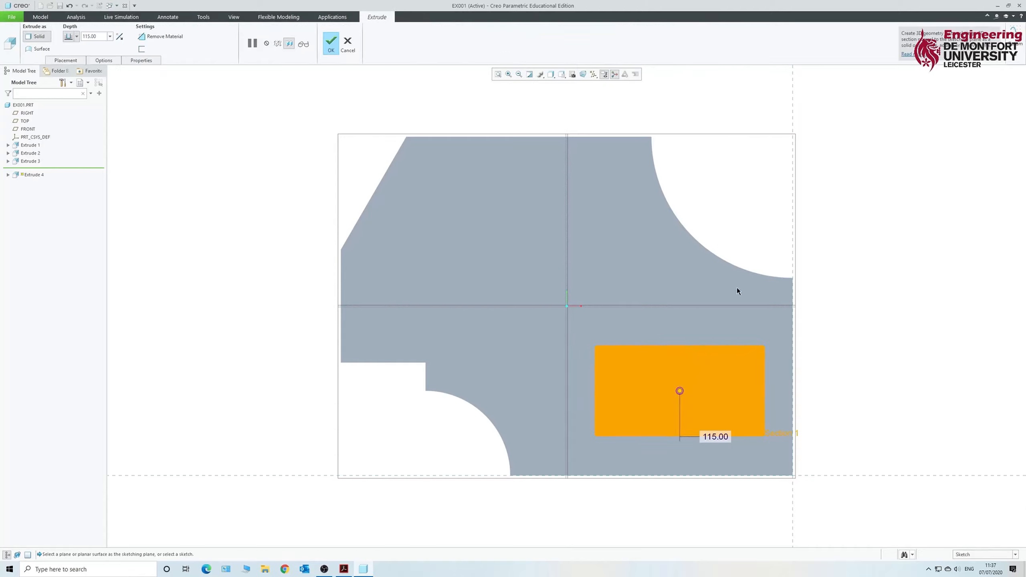
pyautogui.moveTo(819, 285); pyautogui.dragTo(761, 305, button='middle')
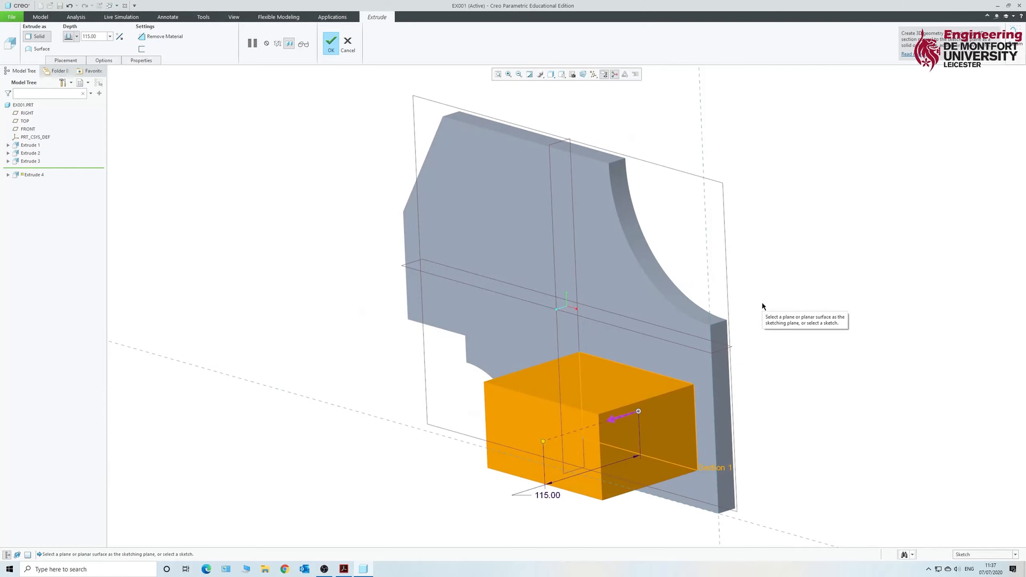
pyautogui.click(160, 37)
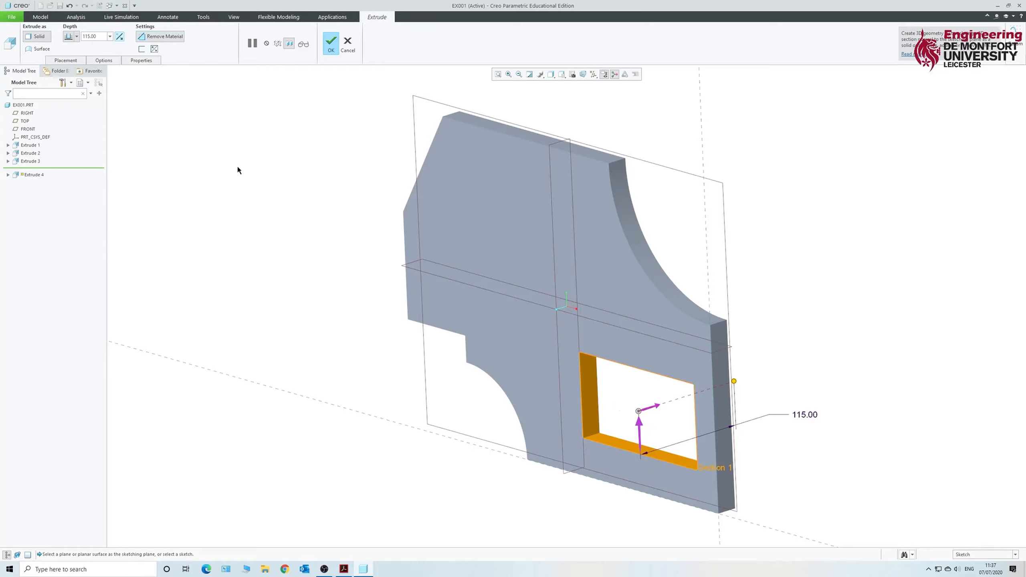
pyautogui.click(76, 36)
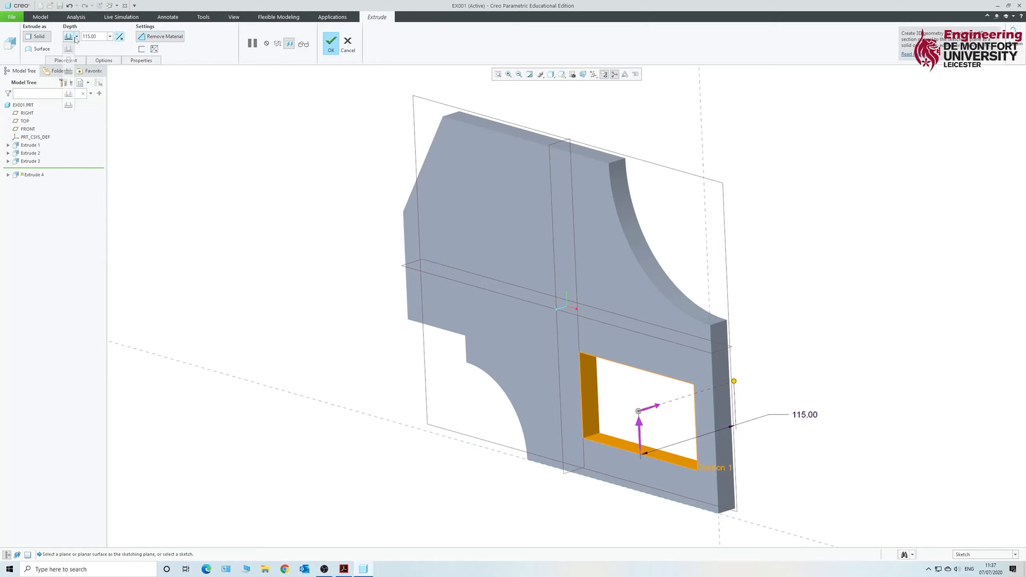
pyautogui.click(72, 82)
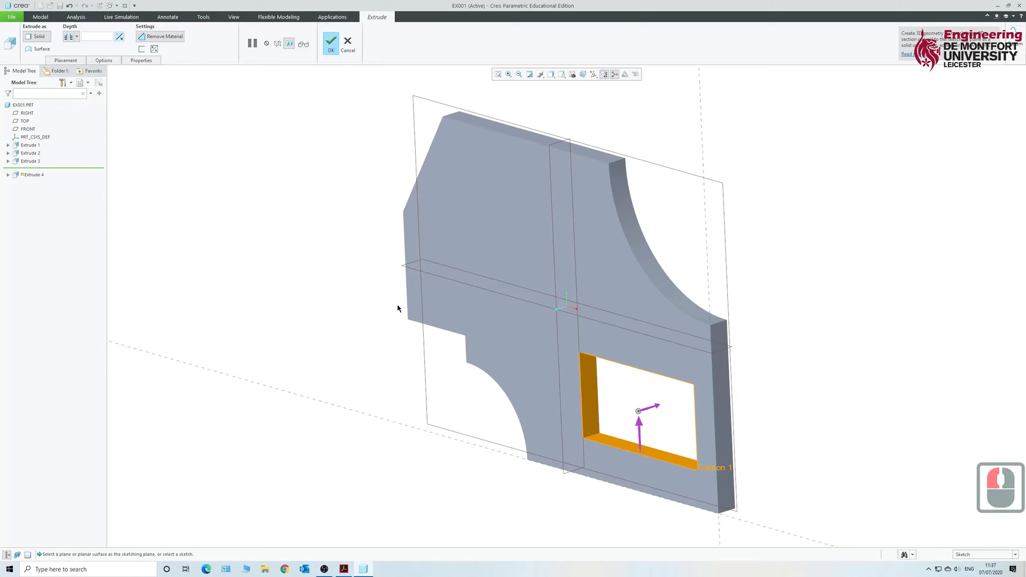
pyautogui.click(330, 43)
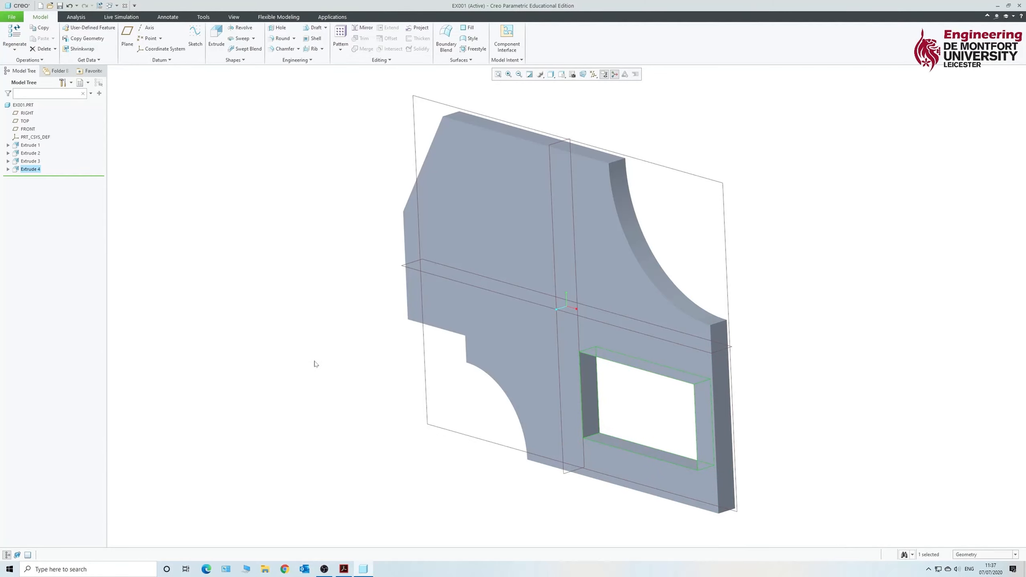
pyautogui.hotkey('ctrl', 'd')
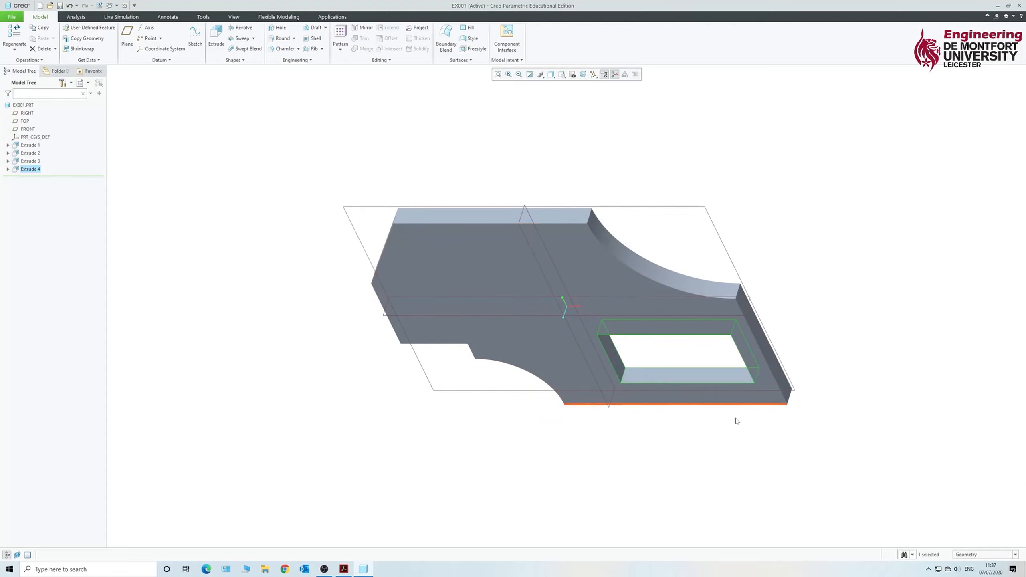
pyautogui.click(272, 221)
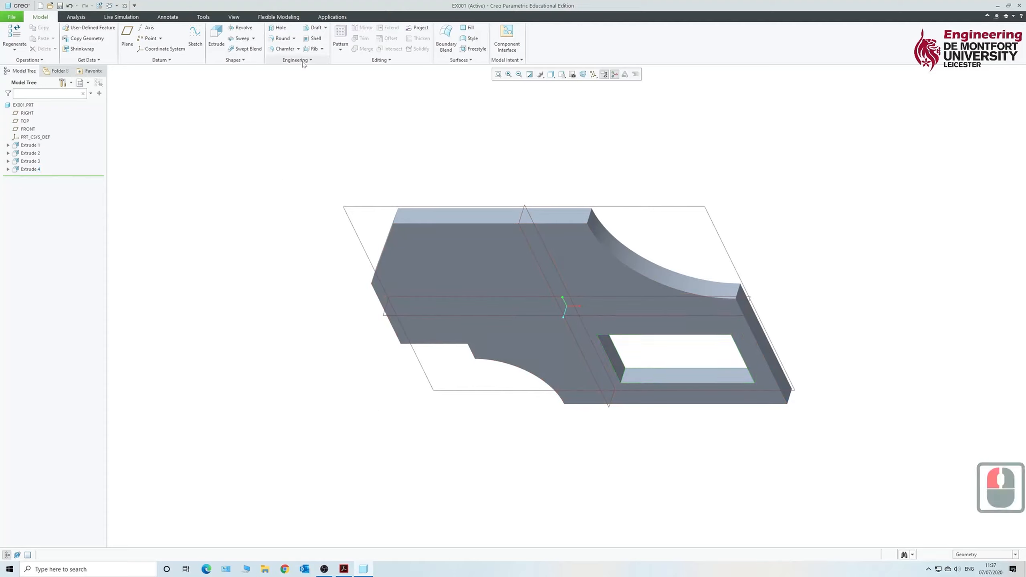
# Step: Start a Round with a 3 mm radius on the lower-left corner edge of the rectangular window
pyautogui.click(281, 39)
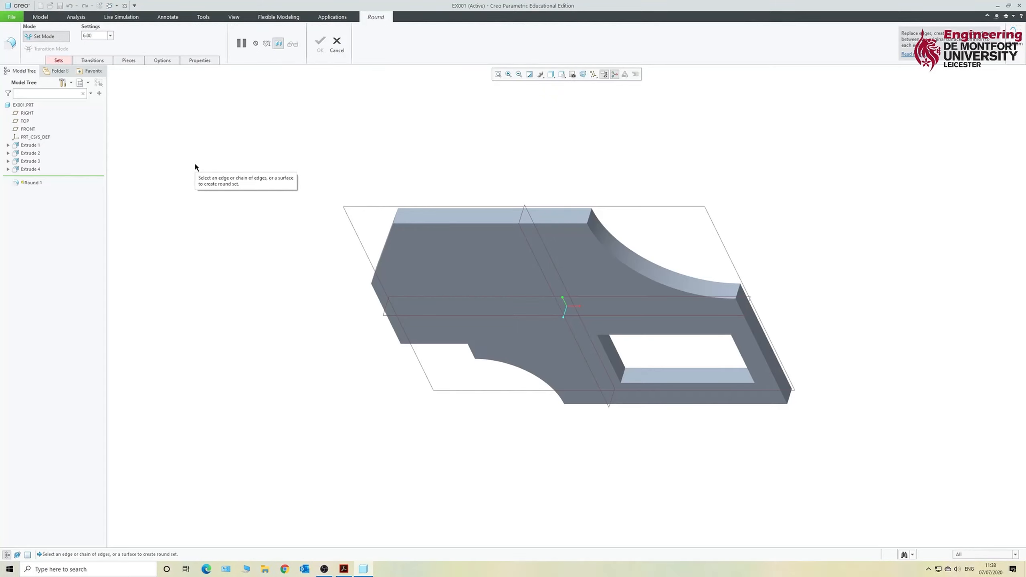
pyautogui.click(93, 36)
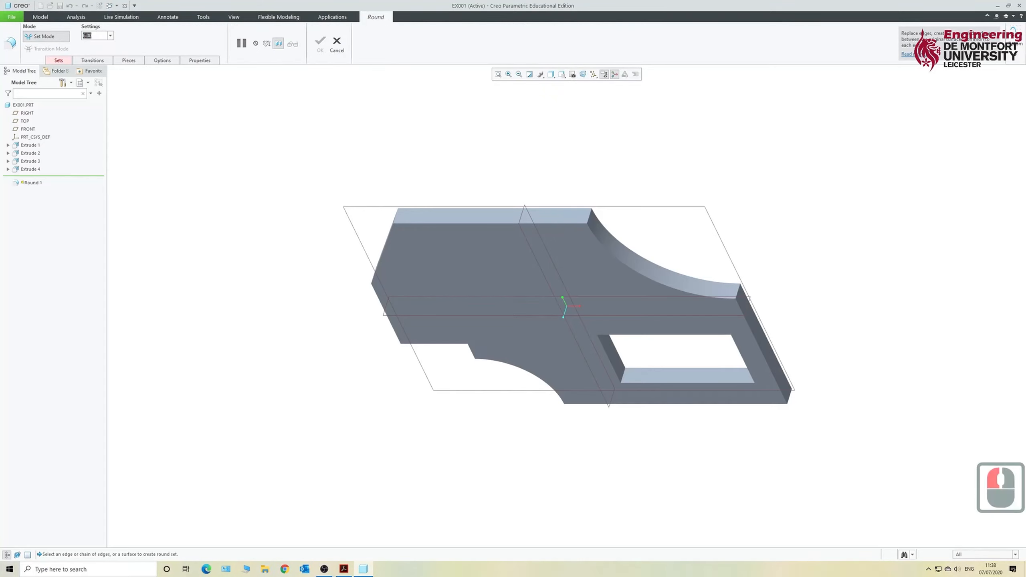
pyautogui.write('3')
pyautogui.press('Return')
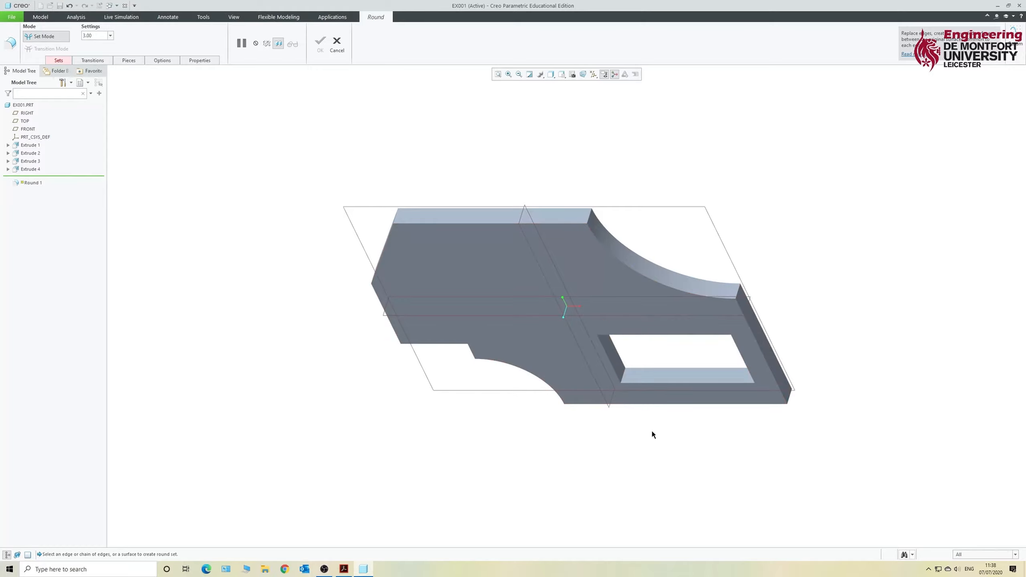
pyautogui.click(625, 380)
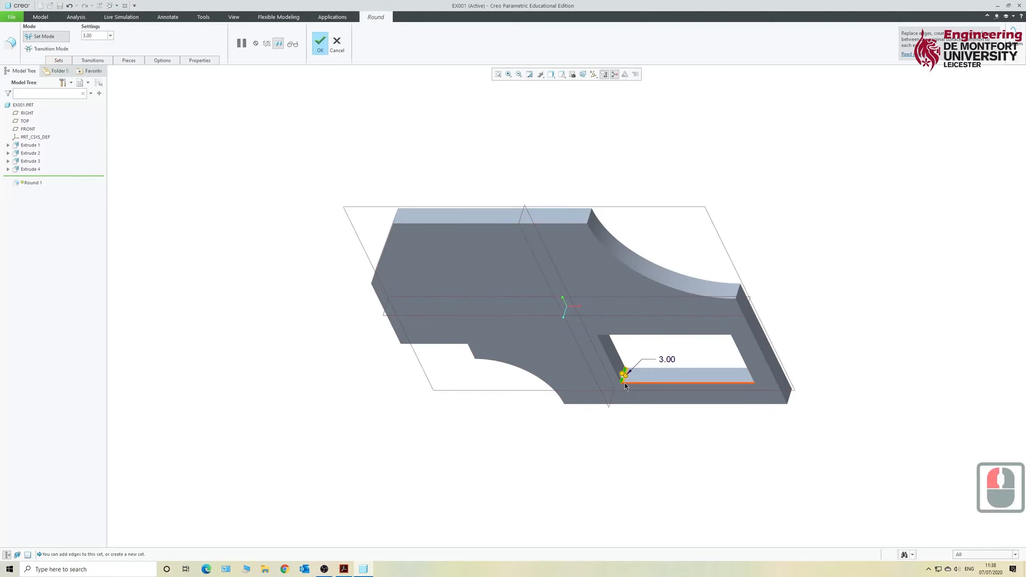
# Step: Add the window's other three corner edges to the same round set
pyautogui.scroll(-15, 625, 382)
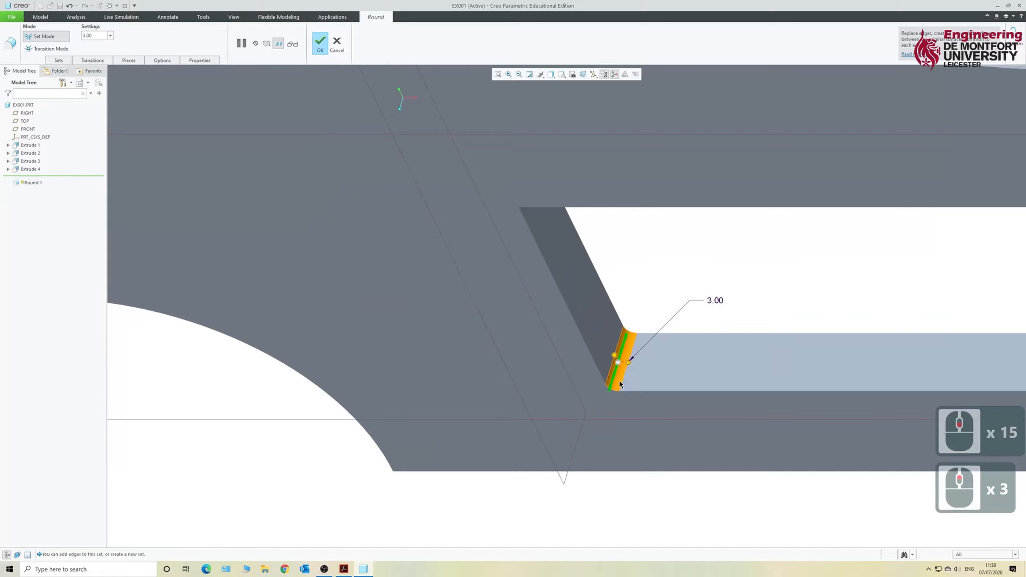
pyautogui.moveTo(619, 381)
pyautogui.mouseDown(button='middle')
pyautogui.moveTo(655, 369)
pyautogui.moveTo(662, 334)
pyautogui.moveTo(644, 348)
pyautogui.moveTo(660, 352)
pyautogui.moveTo(625, 349)
pyautogui.moveTo(643, 339)
pyautogui.moveTo(684, 346)
pyautogui.moveTo(650, 355)
pyautogui.moveTo(713, 346)
pyautogui.moveTo(712, 357)
pyautogui.mouseUp(button='middle')
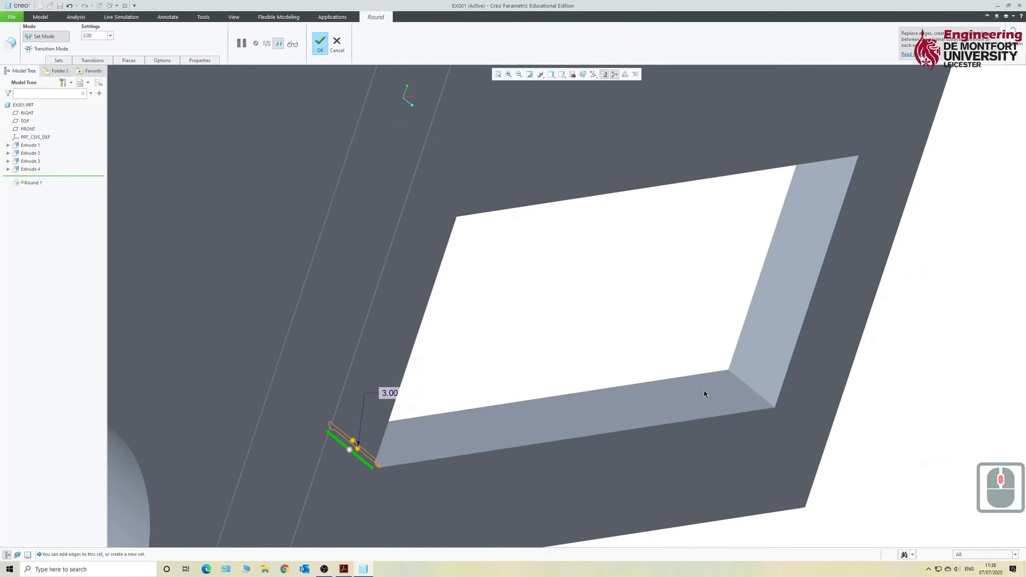
pyautogui.keyDown('ctrl'); pyautogui.click(744, 387); pyautogui.keyUp('ctrl')
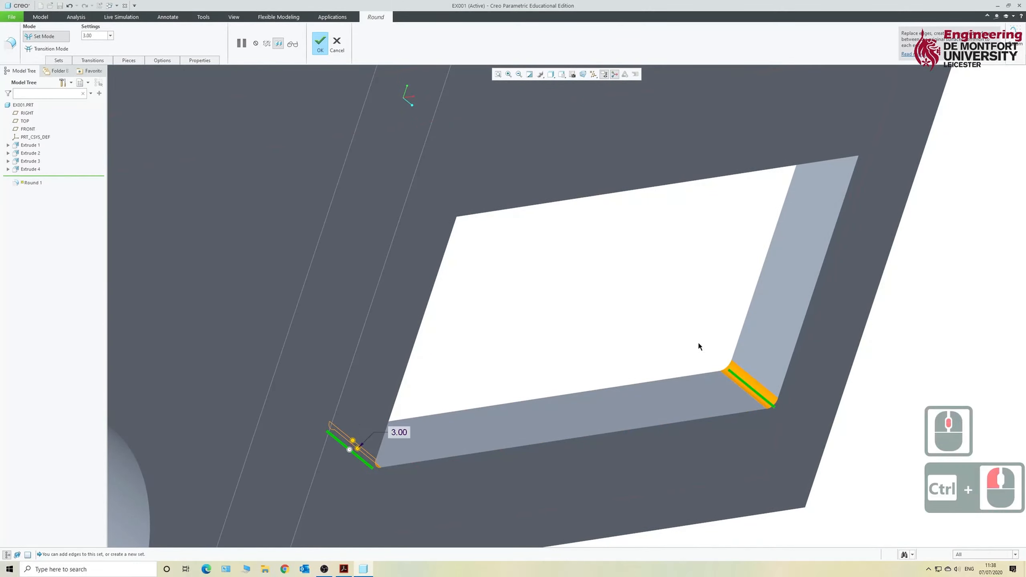
pyautogui.moveTo(651, 359); pyautogui.dragTo(782, 454, button='middle')
pyautogui.keyDown('ctrl'); pyautogui.click(789, 455); pyautogui.keyUp('ctrl')
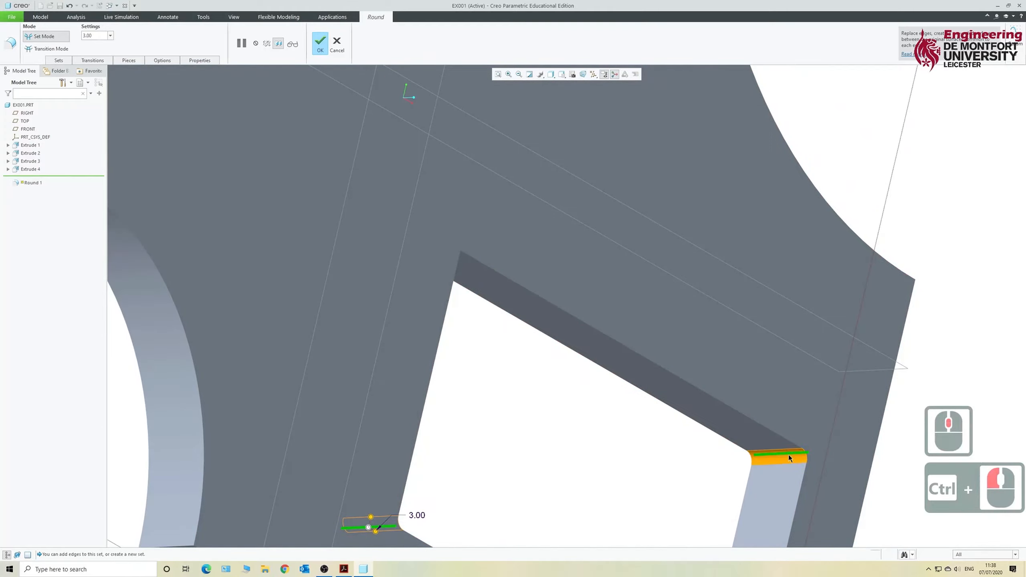
pyautogui.moveTo(646, 463); pyautogui.dragTo(588, 428, button='middle')
pyautogui.keyDown('ctrl'); pyautogui.click(439, 239); pyautogui.keyUp('ctrl')
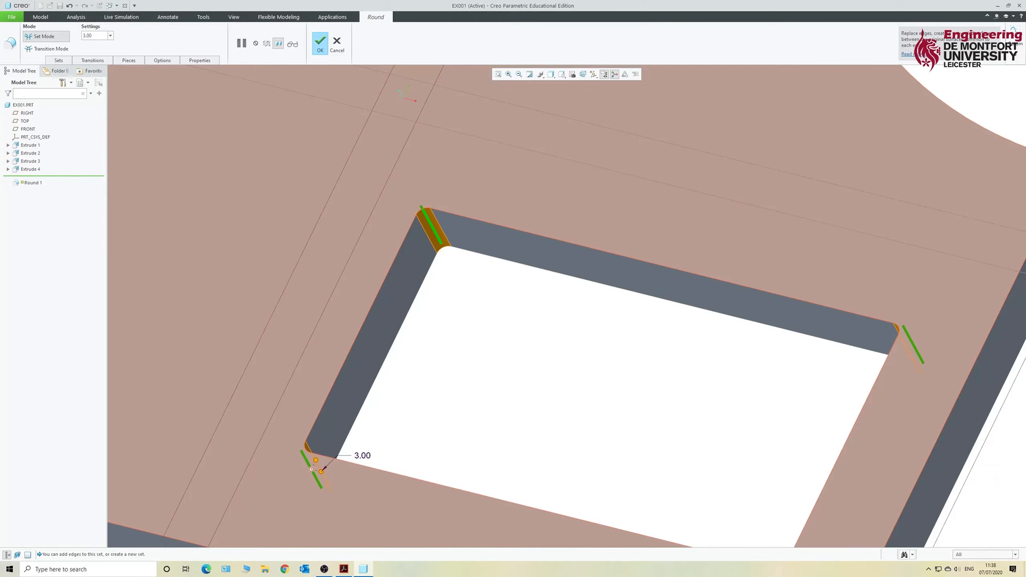
# Step: Try a 10 mm radius on the four window corners and return the radius to 3 mm
pyautogui.click(91, 35)
pyautogui.write('10')
pyautogui.press('Return')
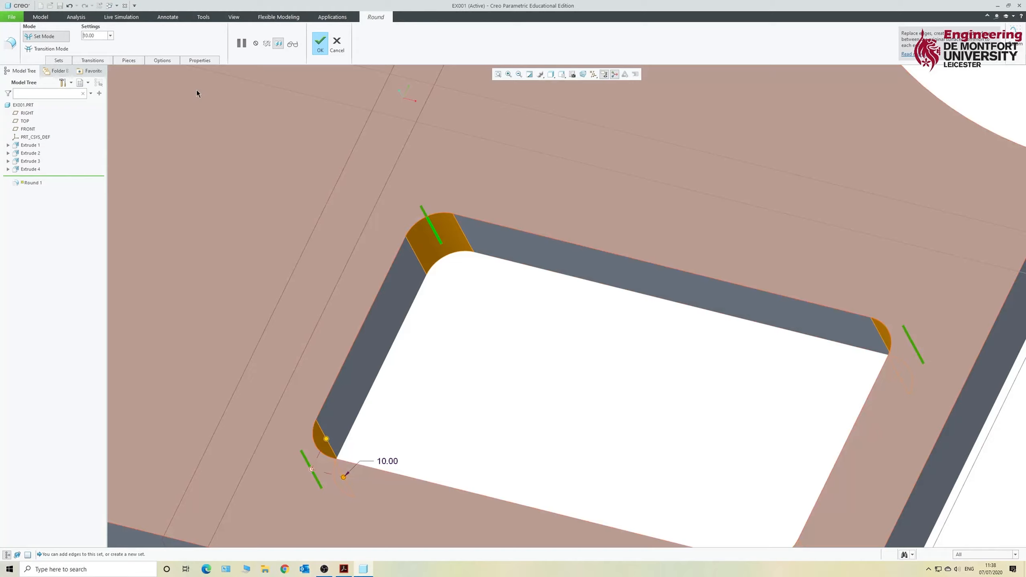
pyautogui.moveTo(98, 36); pyautogui.dragTo(80, 36)
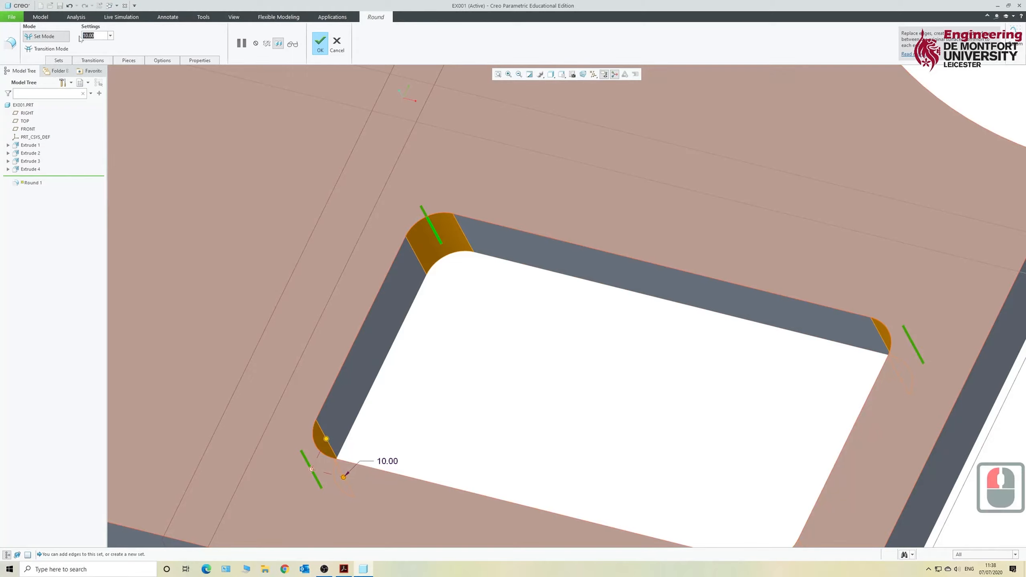
pyautogui.write('3')
pyautogui.press('Return')
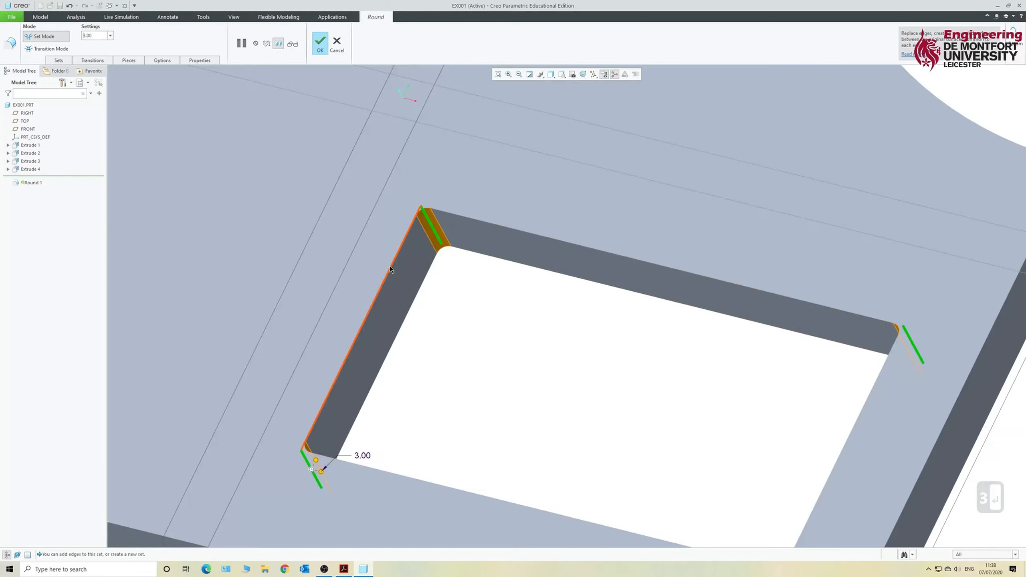
# Step: Accept the window's corner rounds and save the part
pyautogui.moveTo(389, 267); pyautogui.dragTo(514, 338, button='middle')
pyautogui.scroll(4, 503, 299)
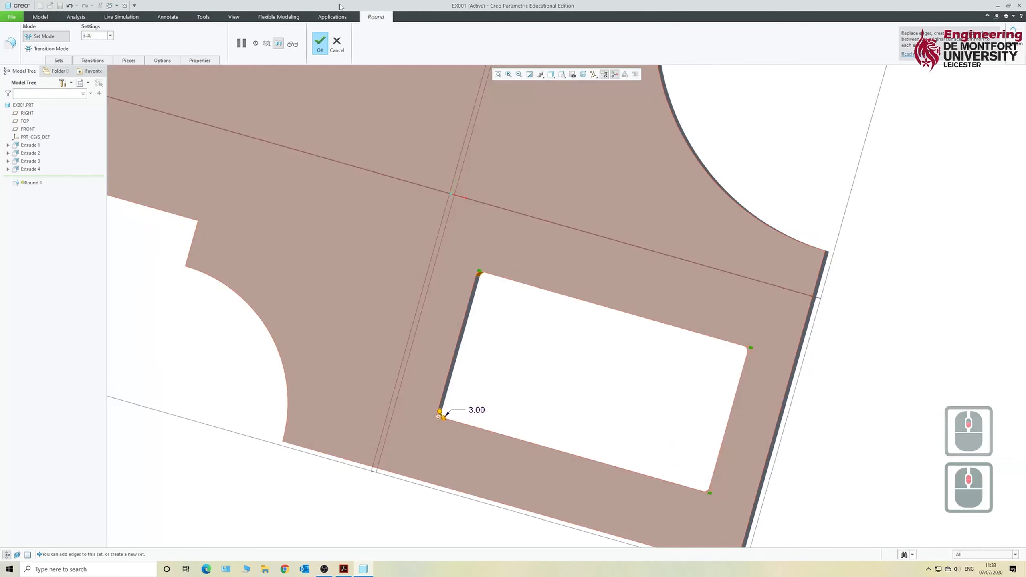
pyautogui.click(320, 43)
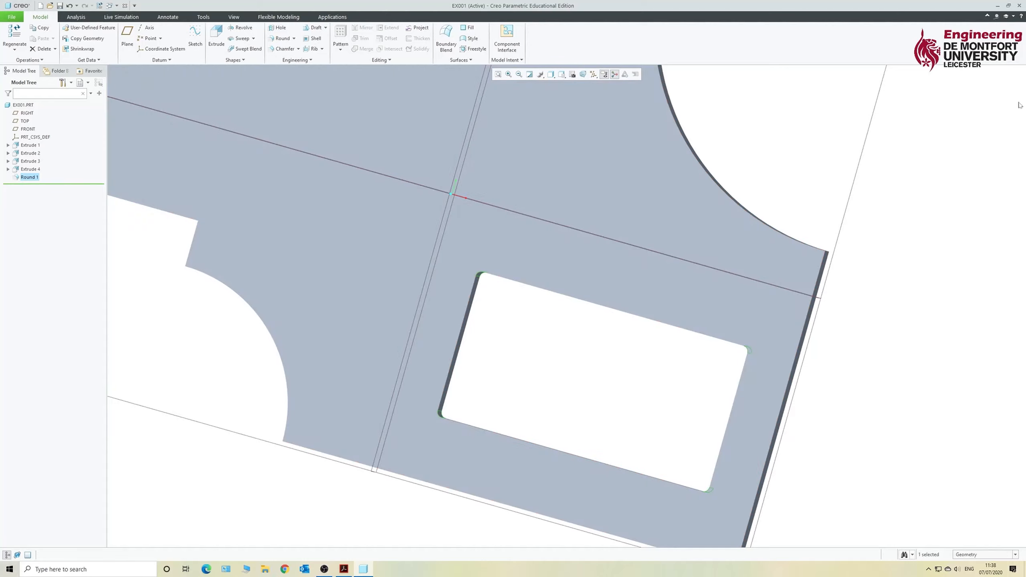
pyautogui.scroll(15, 858, 257)
pyautogui.scroll(-4, 687, 337)
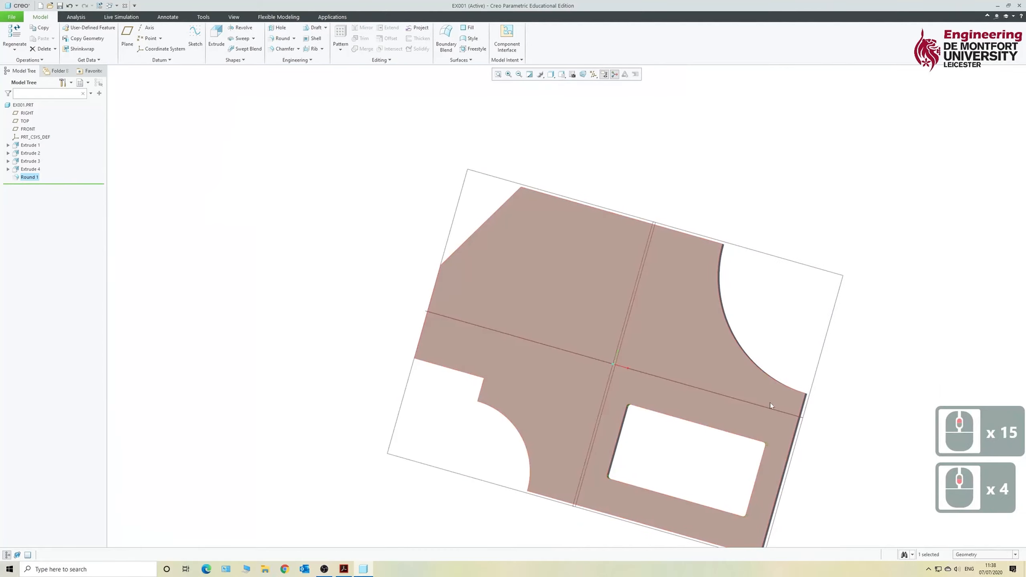
pyautogui.hotkey('ctrl', 'd')
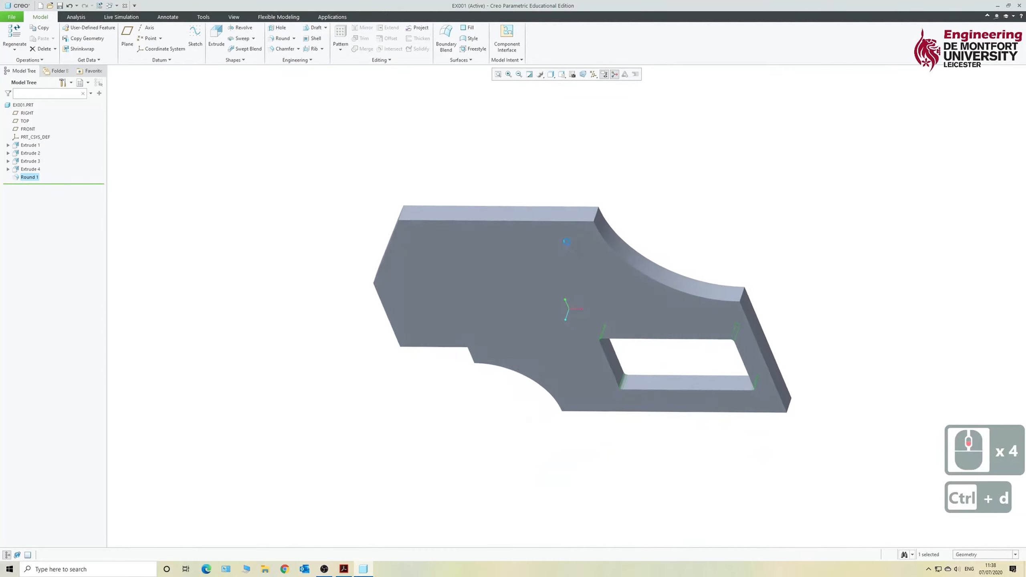
pyautogui.click(60, 6)
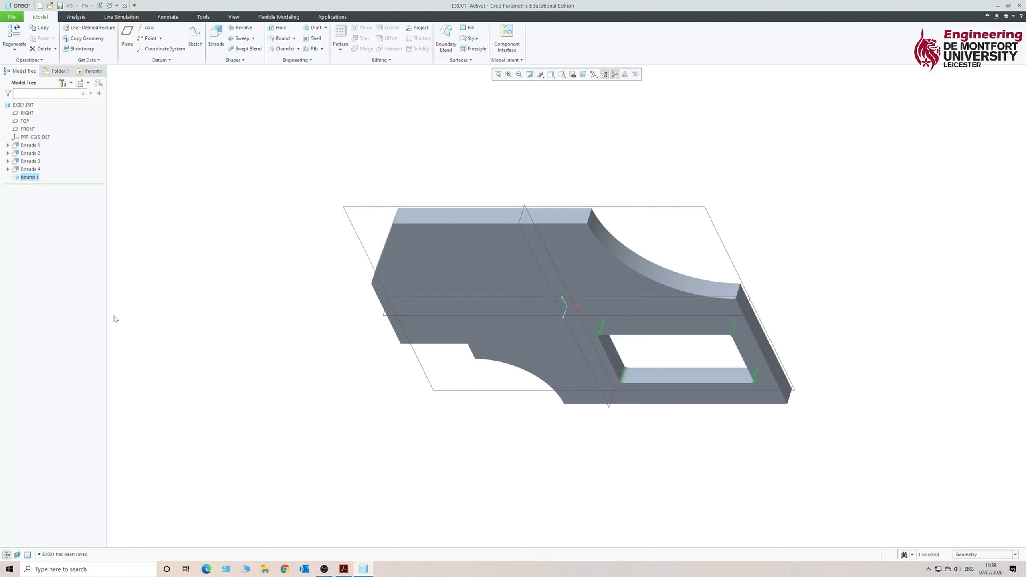
pyautogui.click(281, 305)
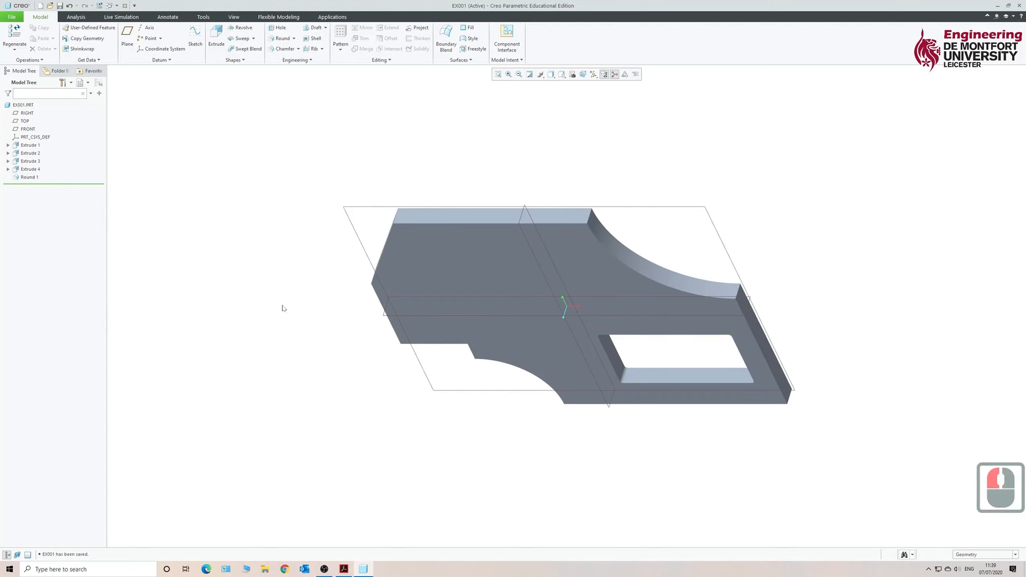
# Step: Start an Extrude sketch on the plate's large front face and orient the view parallel to the sketch
pyautogui.click(430, 261)
pyautogui.click(216, 39)
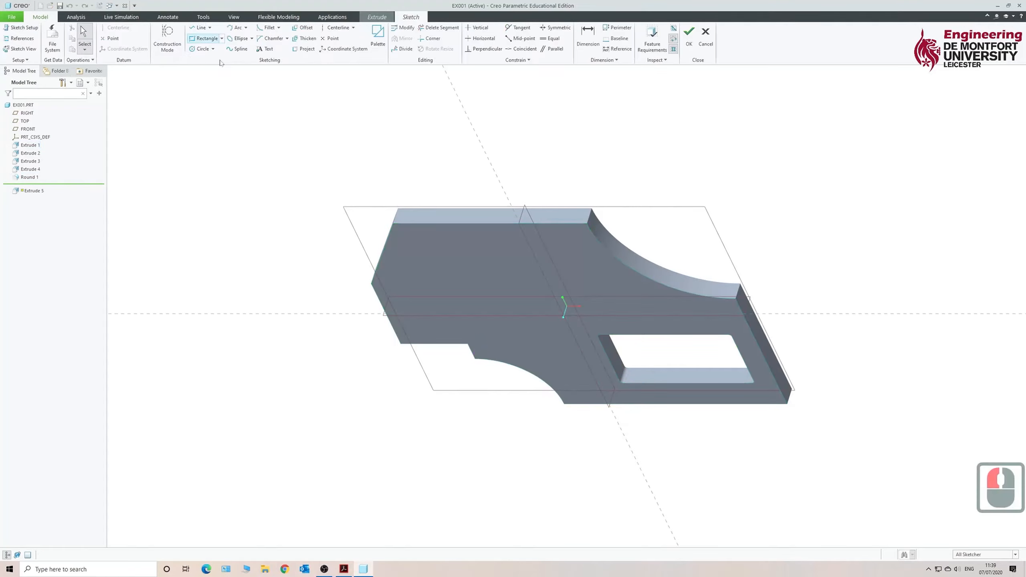
pyautogui.click(582, 74)
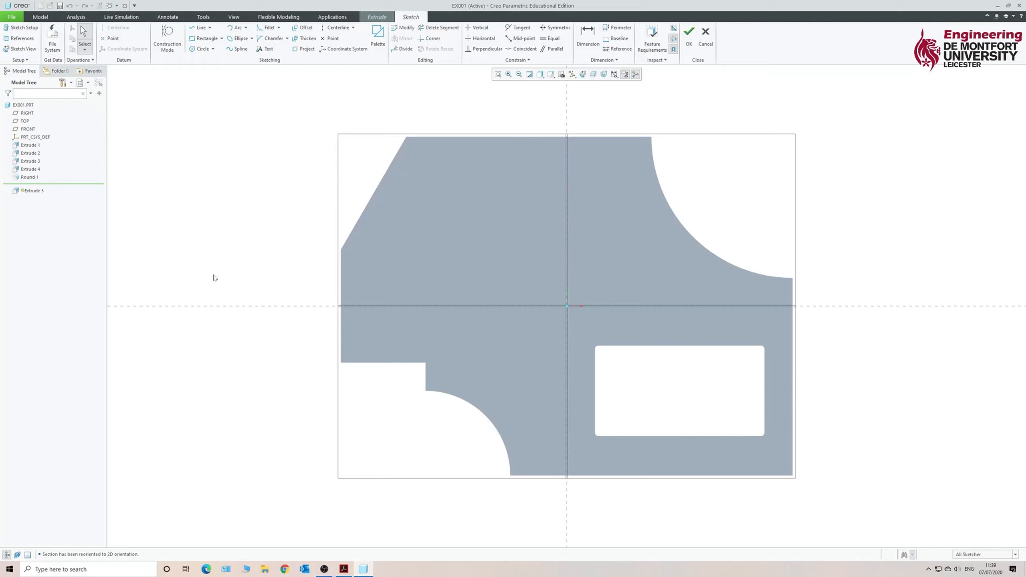
# Step: Sketch a construction circle of about 40 mm radius in the plate's upper-left area, centred about 97 mm left of and 56 mm above the origin
pyautogui.click(167, 38)
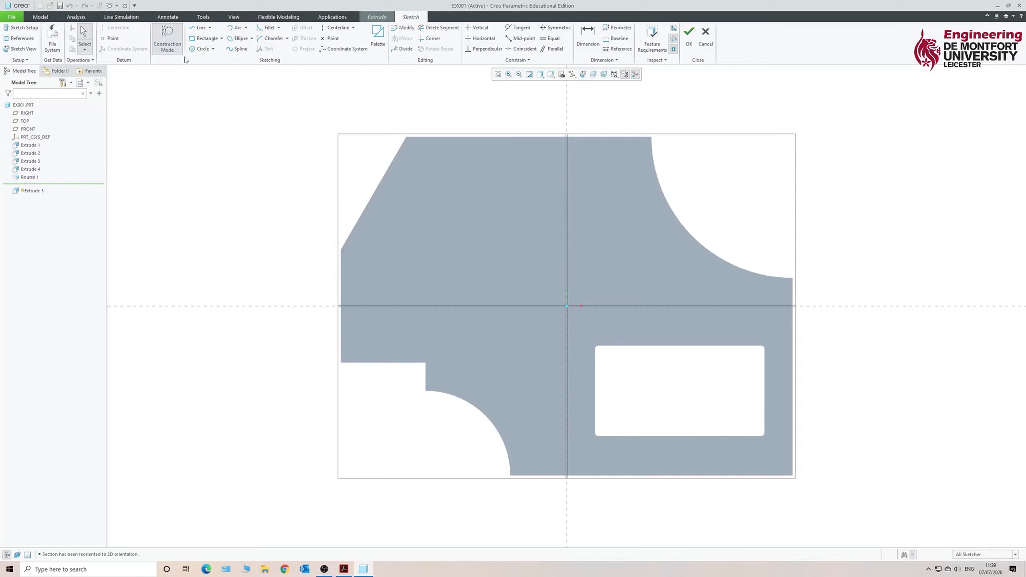
pyautogui.click(201, 48)
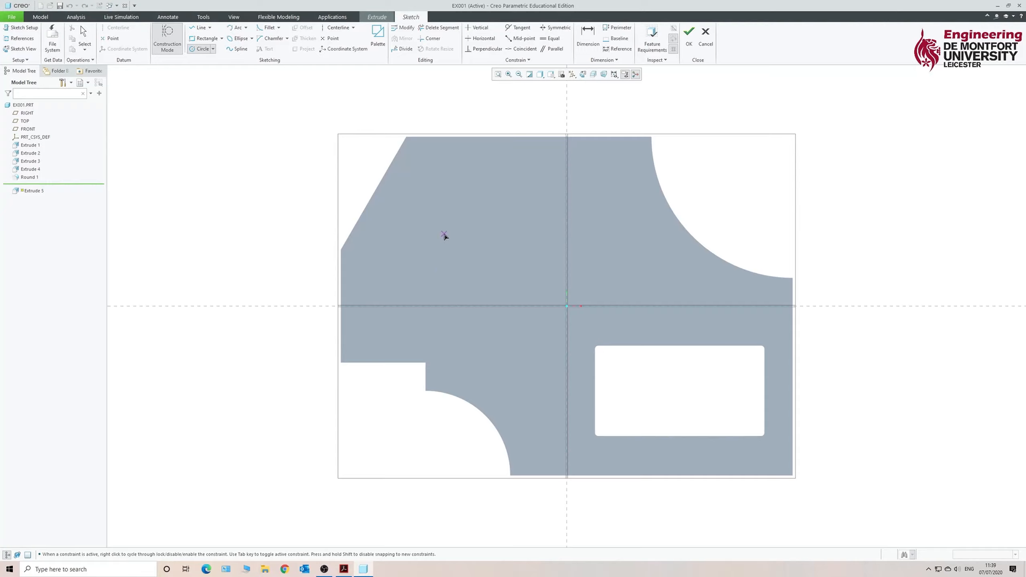
pyautogui.click(451, 233)
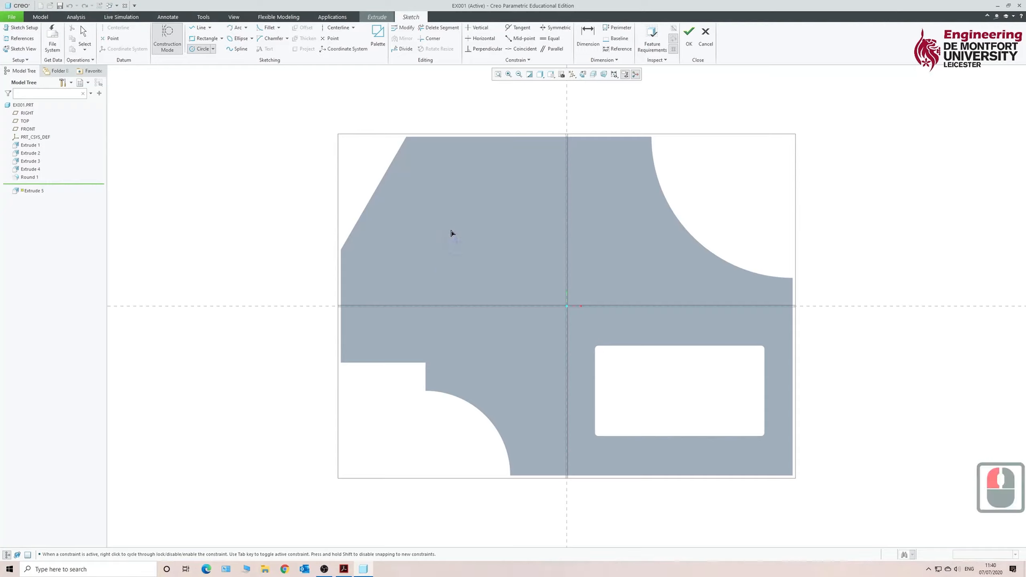
pyautogui.click(435, 205)
pyautogui.middleClick(415, 185)
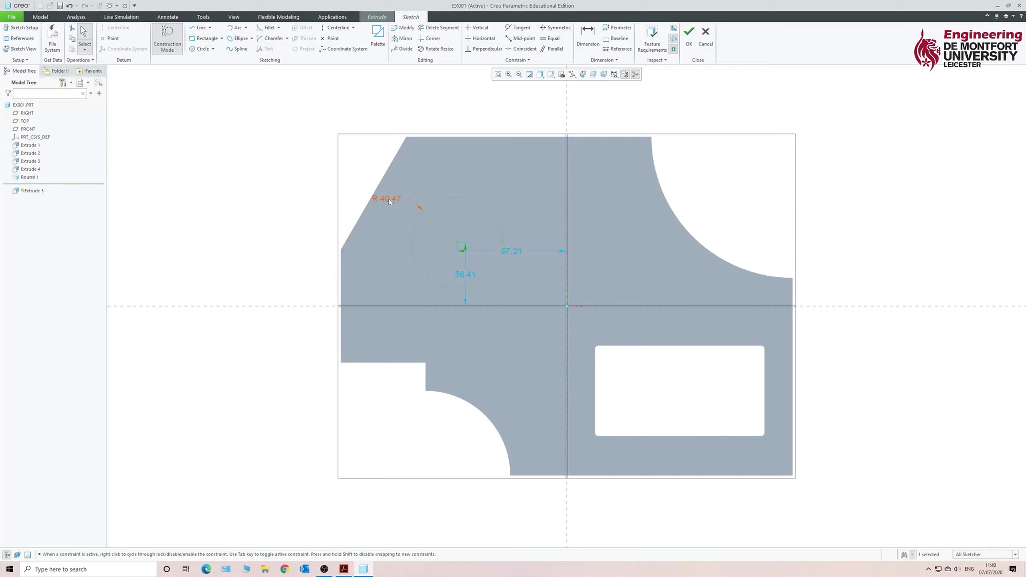
# Step: Set the construction circle's radius to 35 mm
pyautogui.doubleClick(389, 199)
pyautogui.write('35')
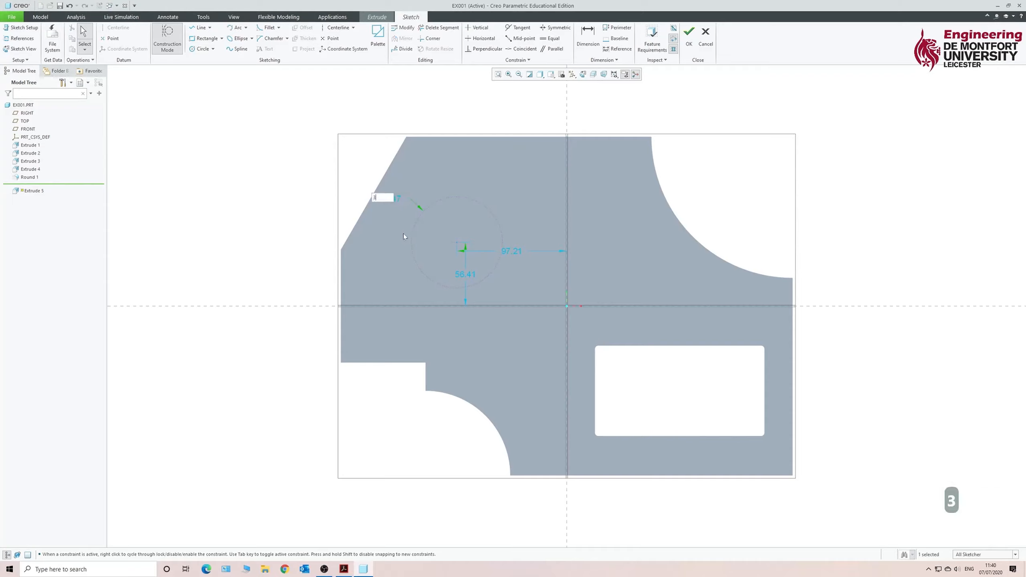
pyautogui.press('Return')
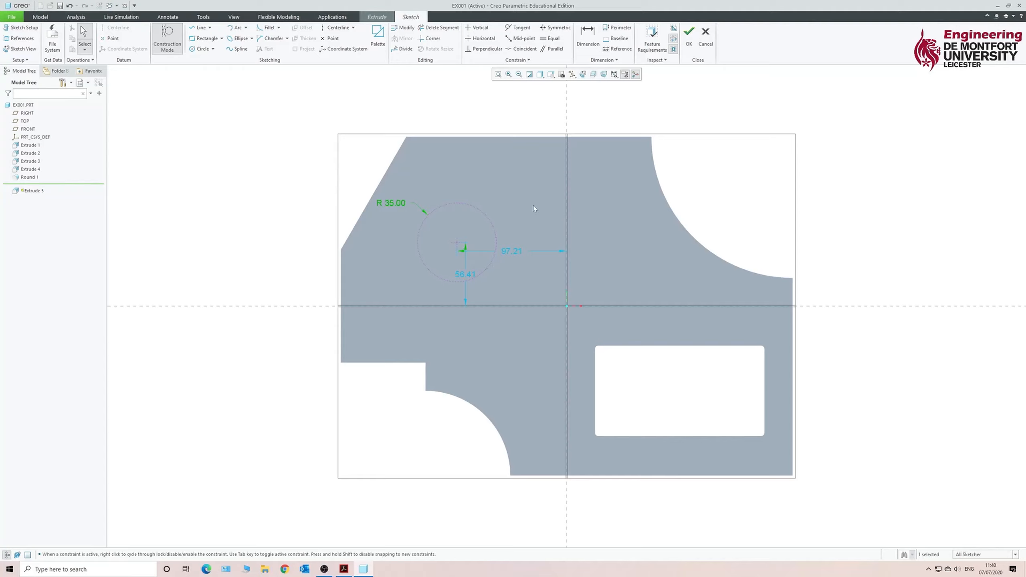
pyautogui.click(462, 204)
pyautogui.click(287, 192)
# Step: Dimension the construction circle's centre 100 mm from the plate's left edge
pyautogui.click(588, 40)
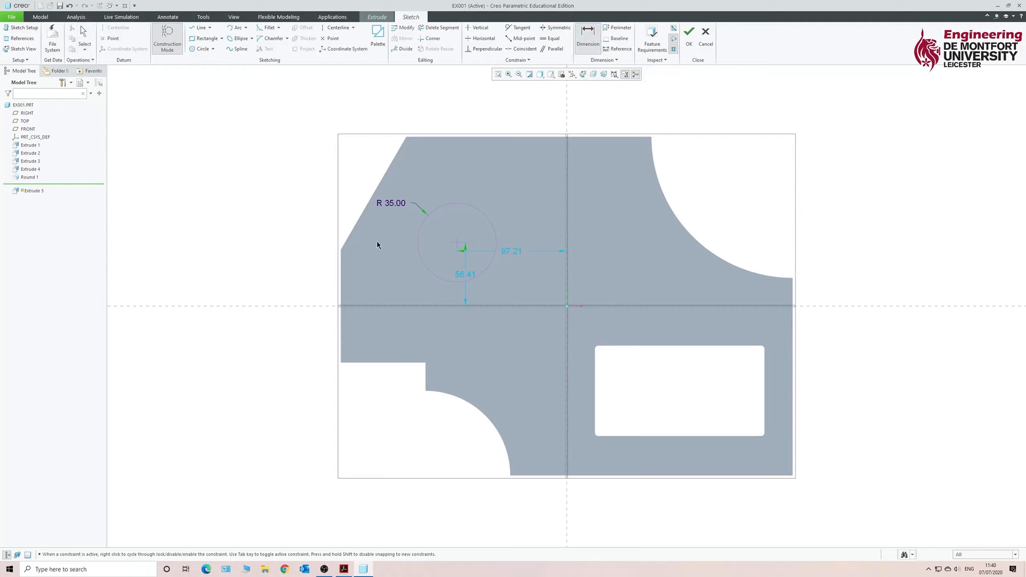
pyautogui.click(458, 243)
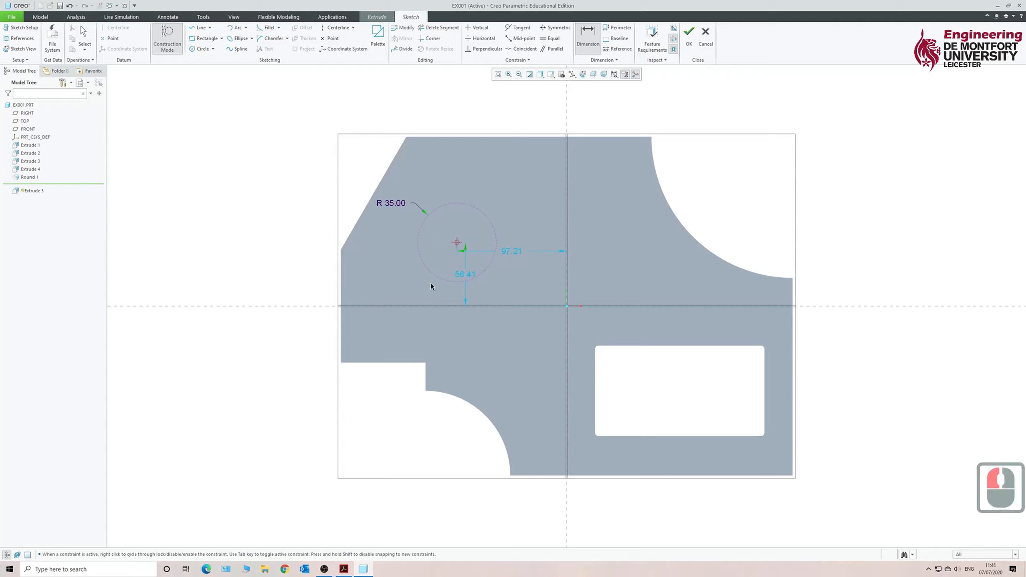
pyautogui.click(342, 267)
pyautogui.middleClick(400, 122)
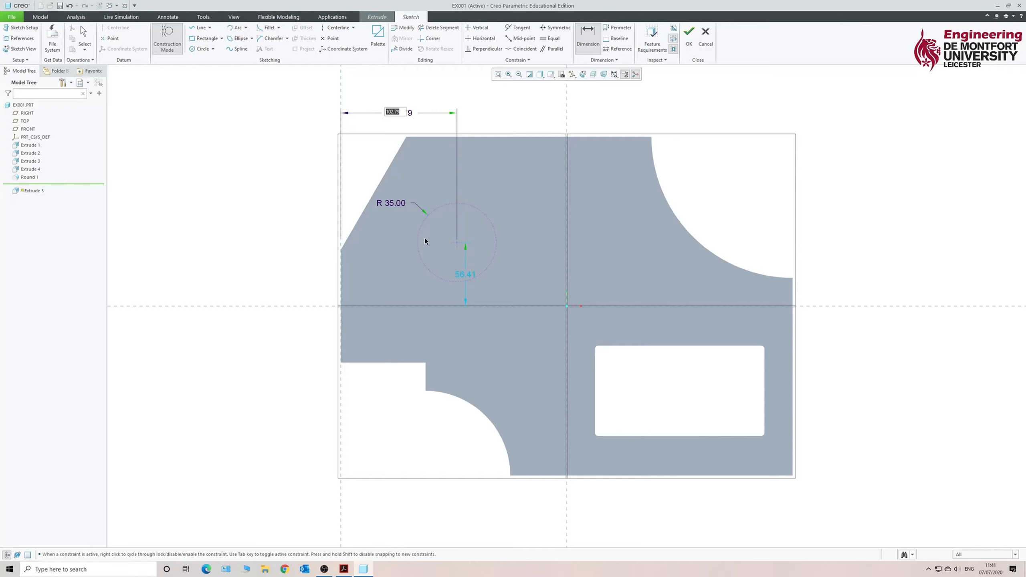
pyautogui.write('100')
pyautogui.press('Return')
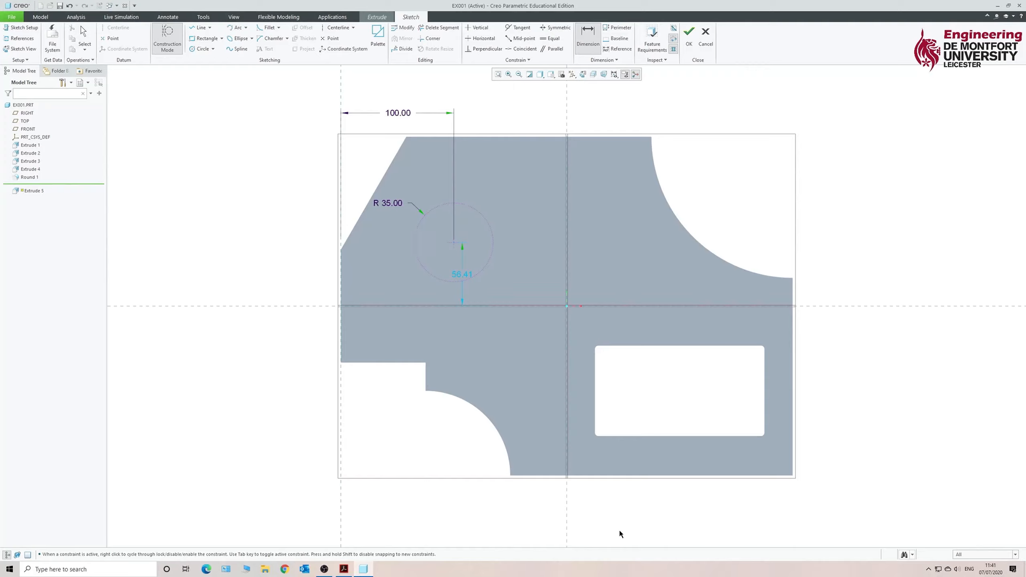
# Step: Dimension the construction circle's centre 200 mm from the plate's bottom edge and turn off construction mode
pyautogui.click(453, 244)
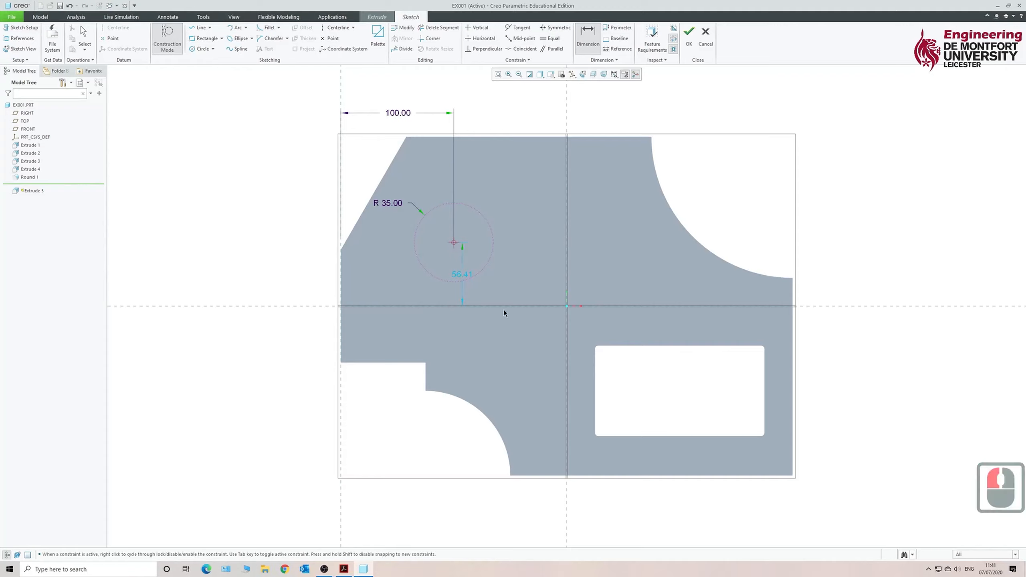
pyautogui.click(536, 476)
pyautogui.middleClick(297, 412)
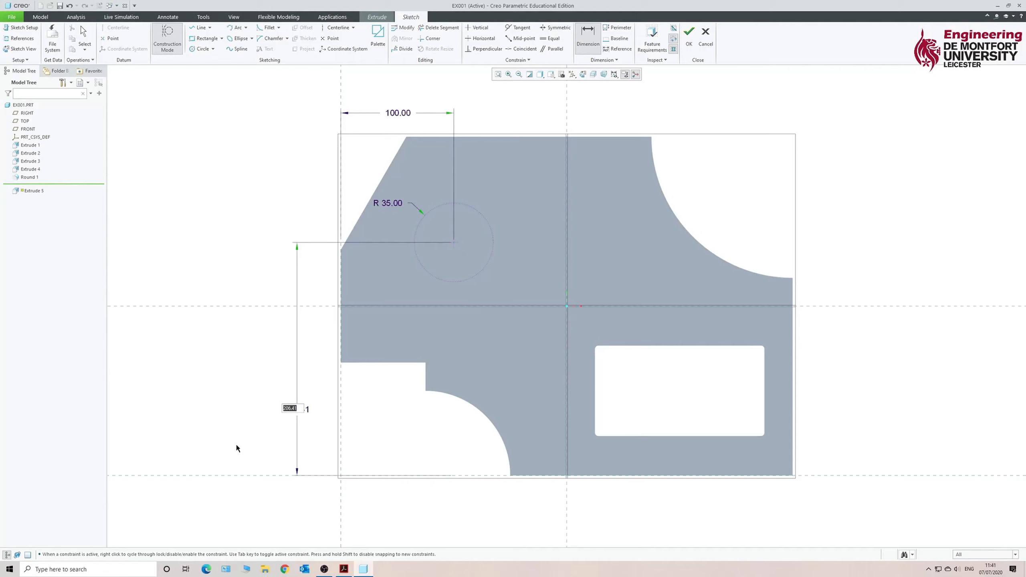
pyautogui.write('200')
pyautogui.press('Return')
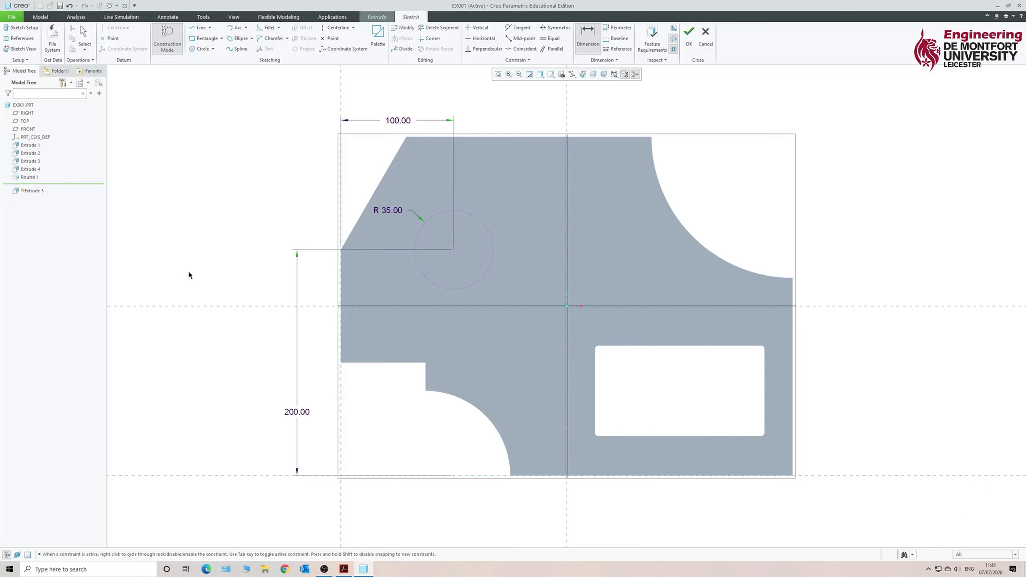
pyautogui.middleClick(252, 209)
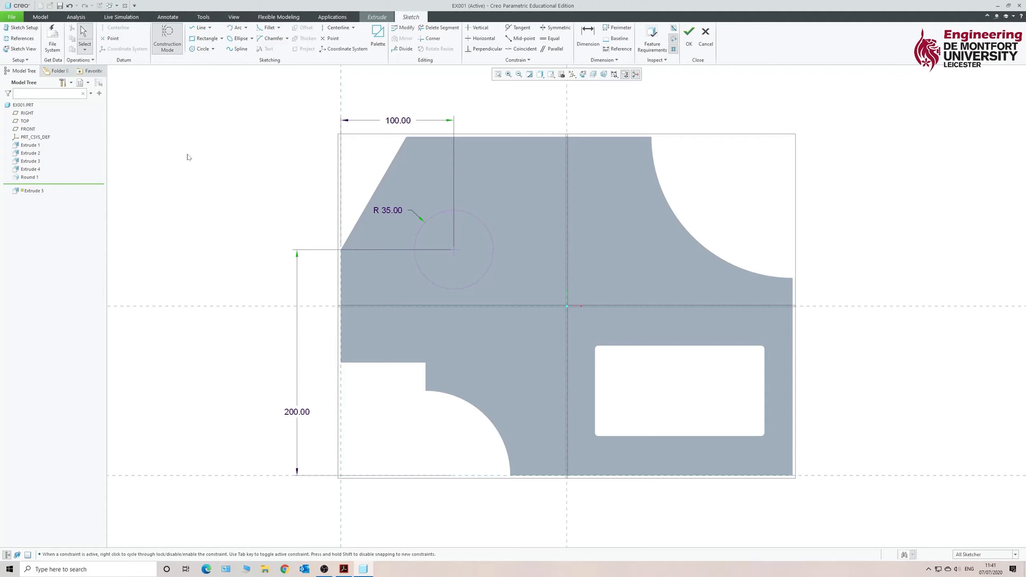
pyautogui.click(171, 46)
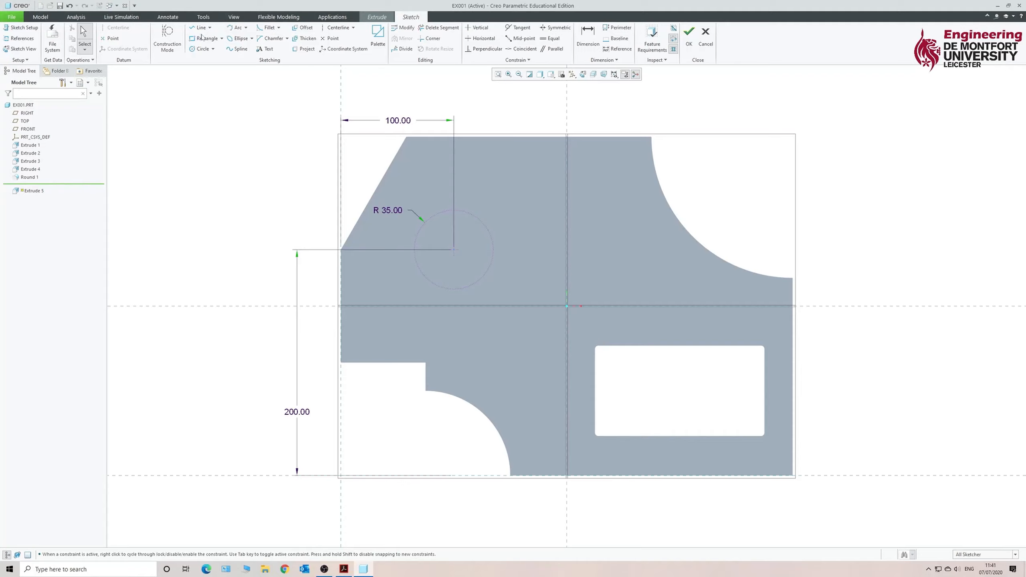
# Step: Sketch four equal circles about 25 mm in diameter, centred on the construction circle's upper, right, lower and left quadrant points
pyautogui.click(201, 48)
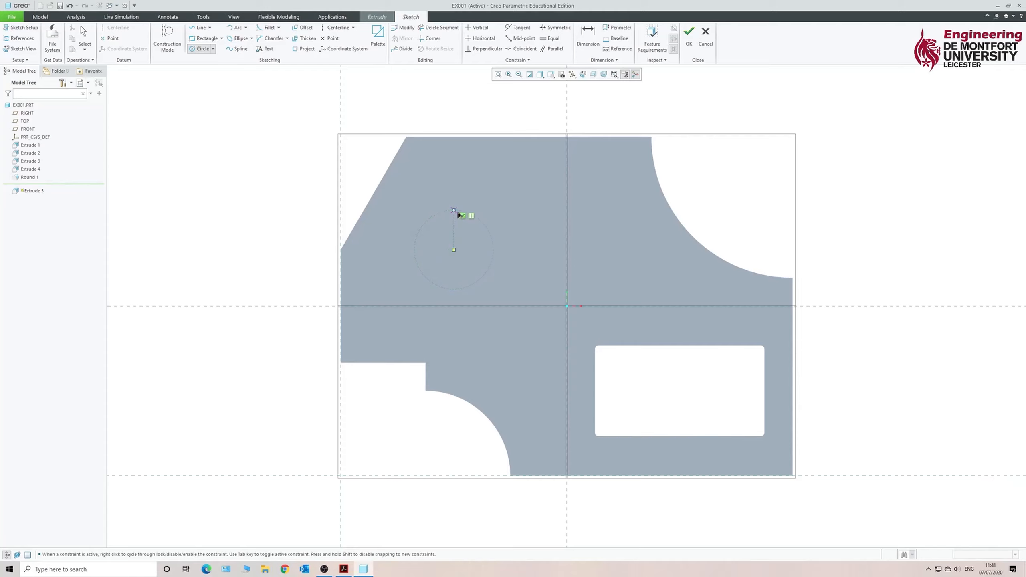
pyautogui.click(458, 211)
pyautogui.click(467, 206)
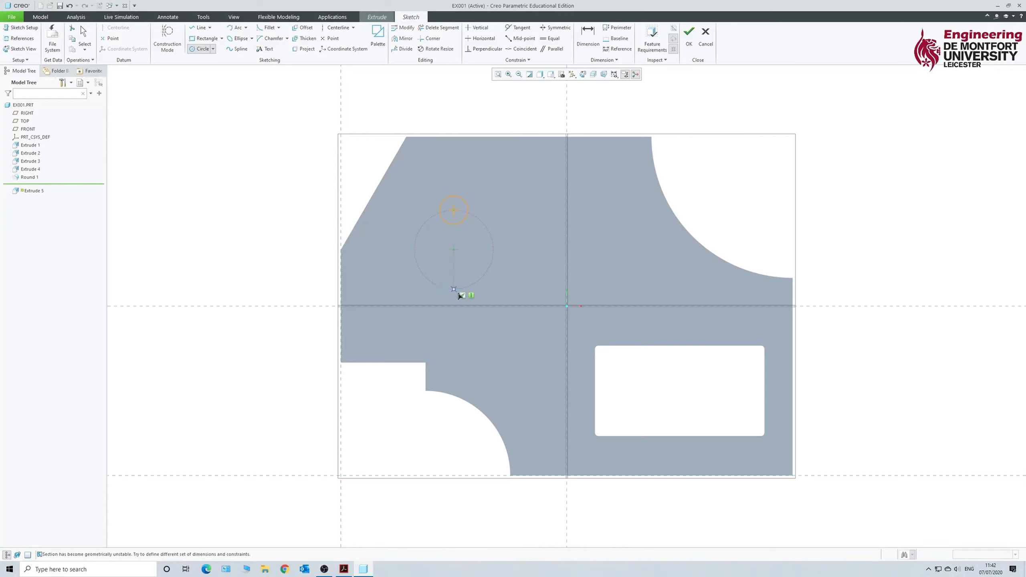
pyautogui.click(493, 250)
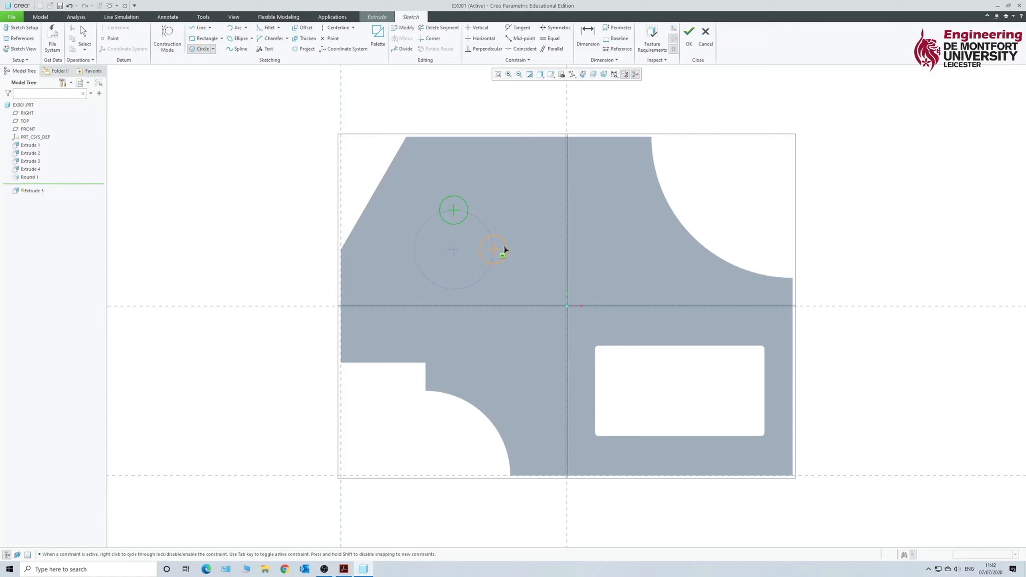
pyautogui.click(504, 246)
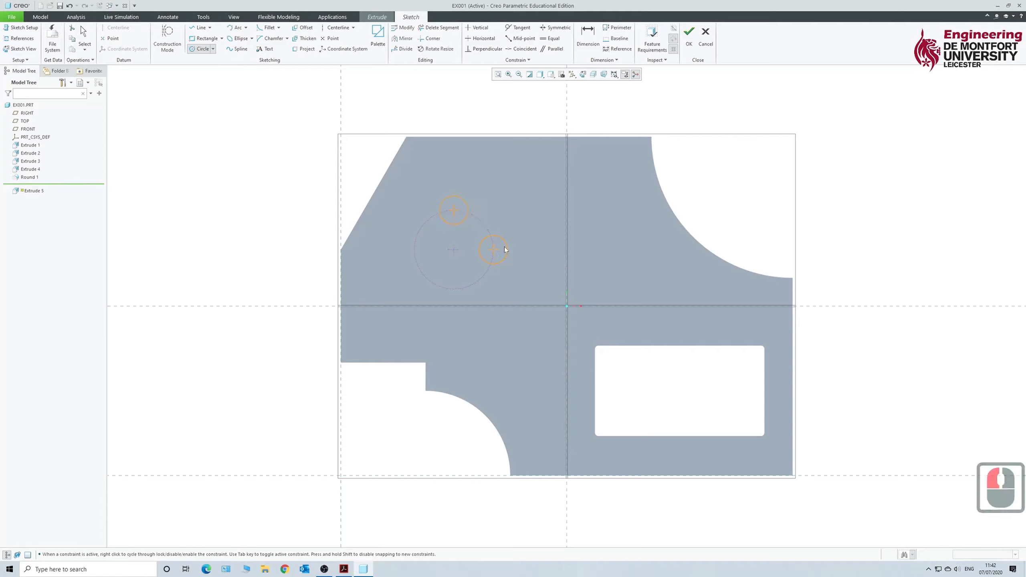
pyautogui.click(453, 289)
pyautogui.click(462, 298)
pyautogui.click(414, 250)
pyautogui.click(408, 259)
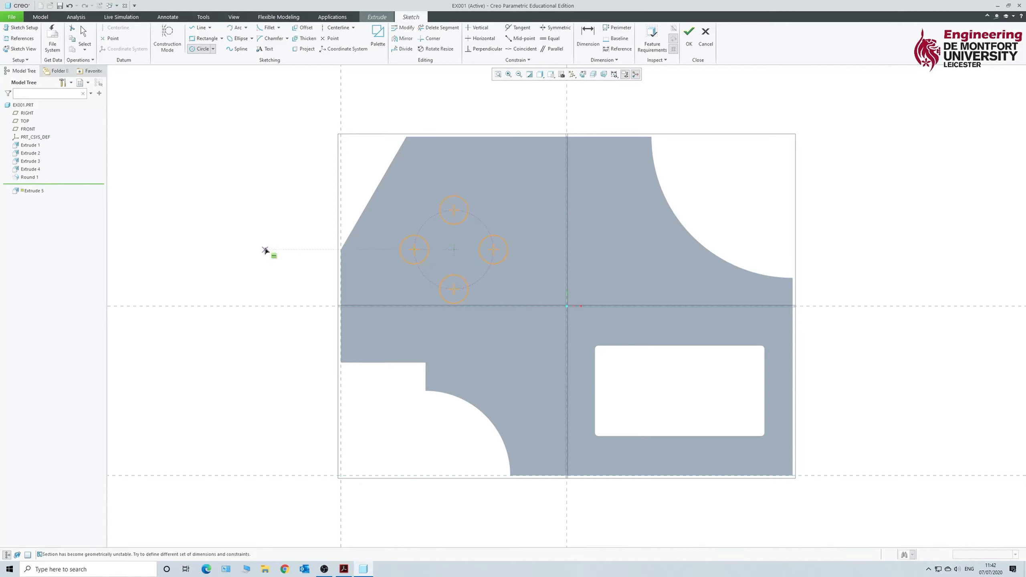
pyautogui.middleClick(265, 260)
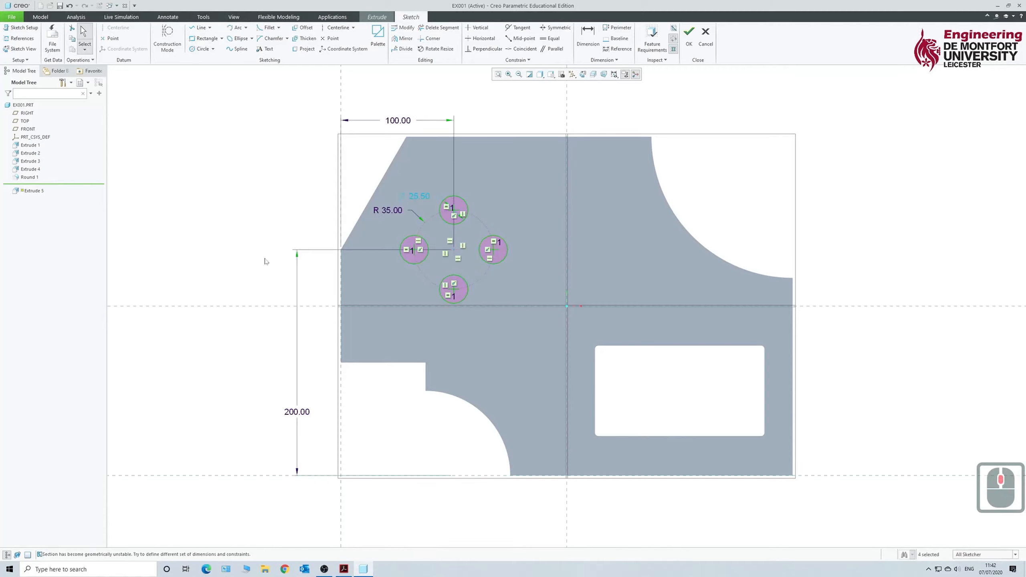
# Step: Set the four equal circles' diameter to 20 mm and finish the sketch
pyautogui.doubleClick(418, 197)
pyautogui.write('20')
pyautogui.press('Return')
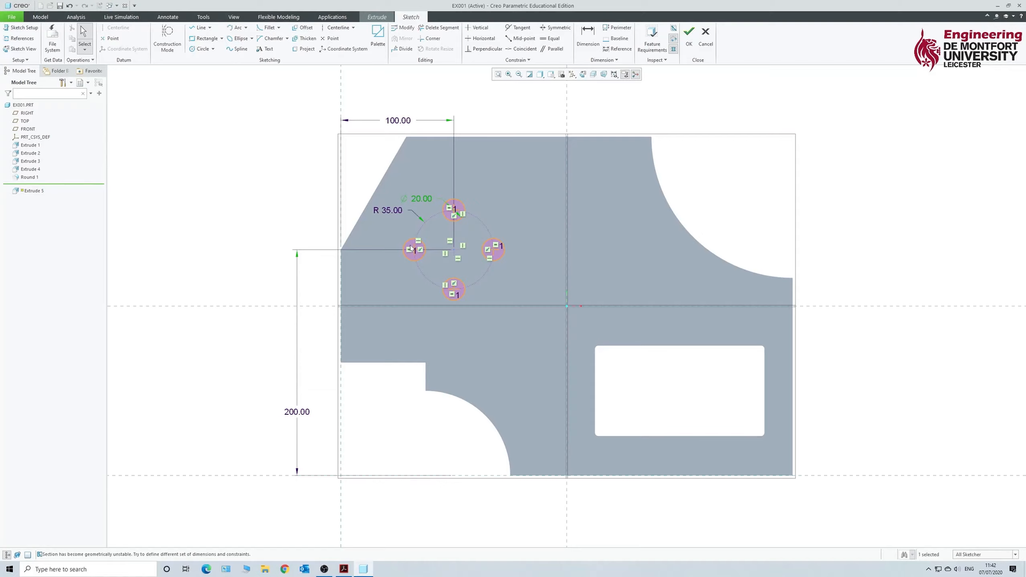
pyautogui.click(688, 39)
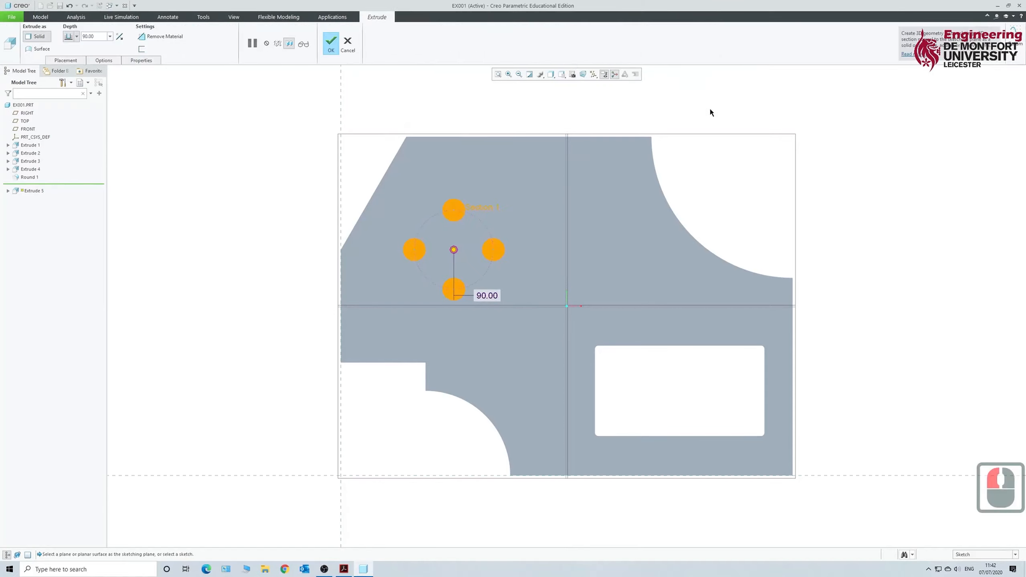
# Step: Reverse the extrusion into the plate as a material-removing cut and complete the four holes all the way through
pyautogui.moveTo(730, 202)
pyautogui.mouseDown(button='middle')
pyautogui.moveTo(692, 195)
pyautogui.moveTo(646, 215)
pyautogui.moveTo(687, 188)
pyautogui.moveTo(696, 226)
pyautogui.moveTo(698, 208)
pyautogui.mouseUp(button='middle')
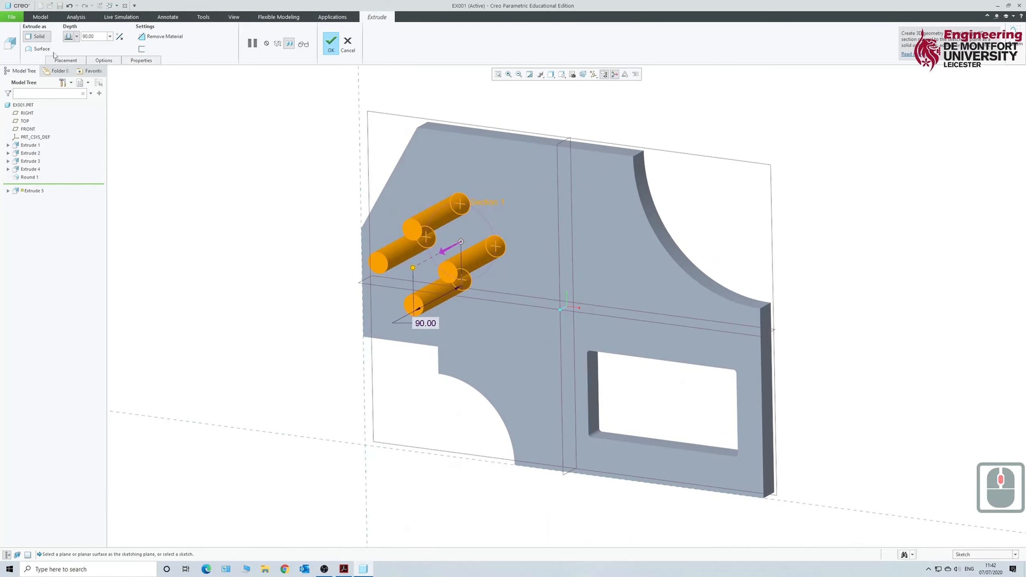
pyautogui.click(94, 37)
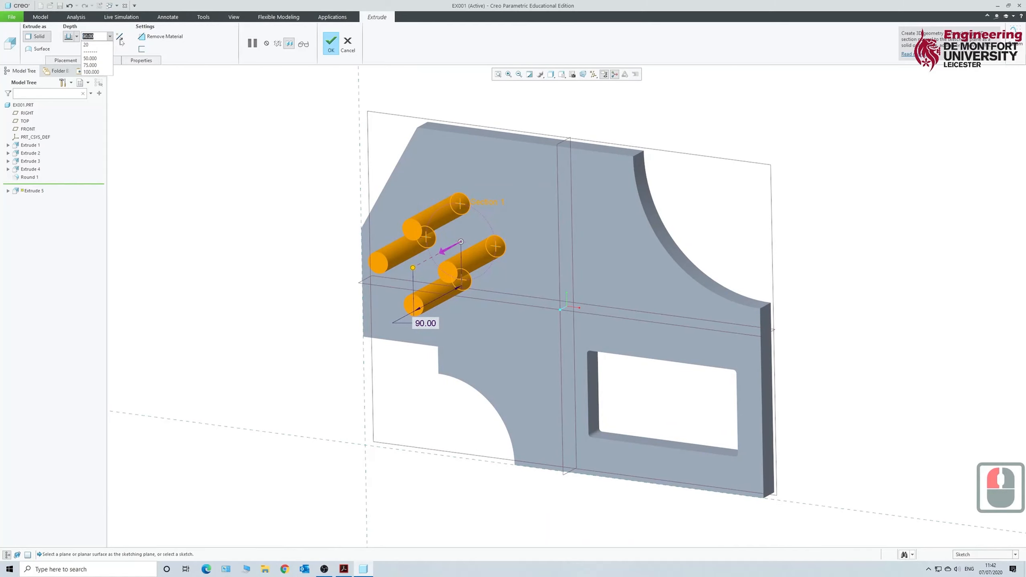
pyautogui.click(120, 37)
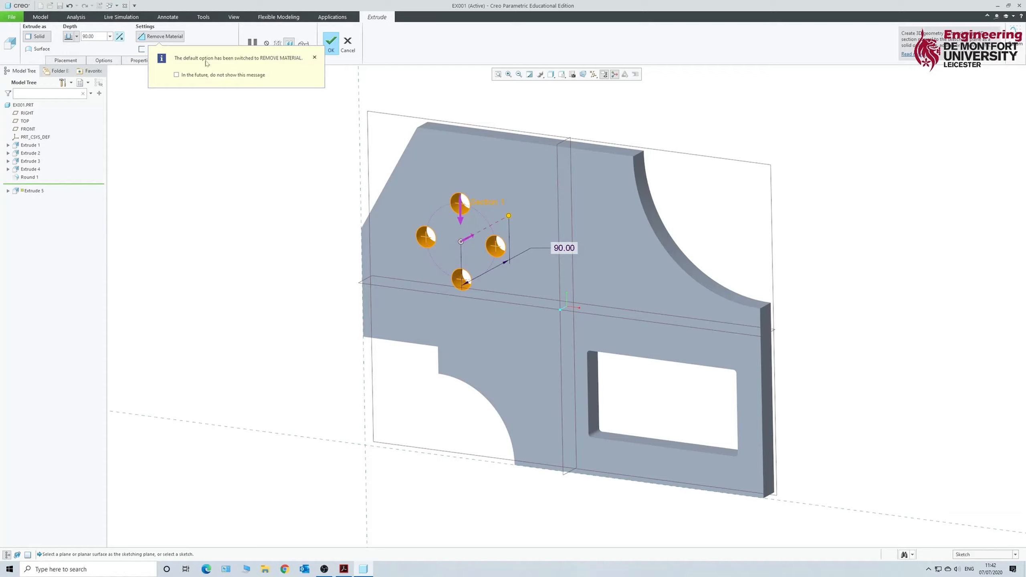
pyautogui.click(76, 37)
pyautogui.click(68, 83)
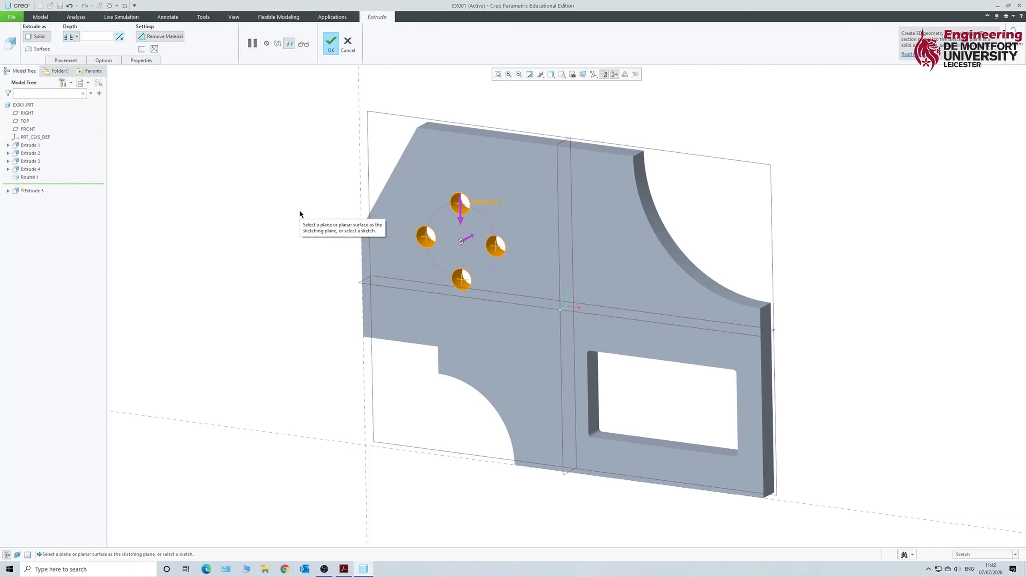
pyautogui.click(331, 42)
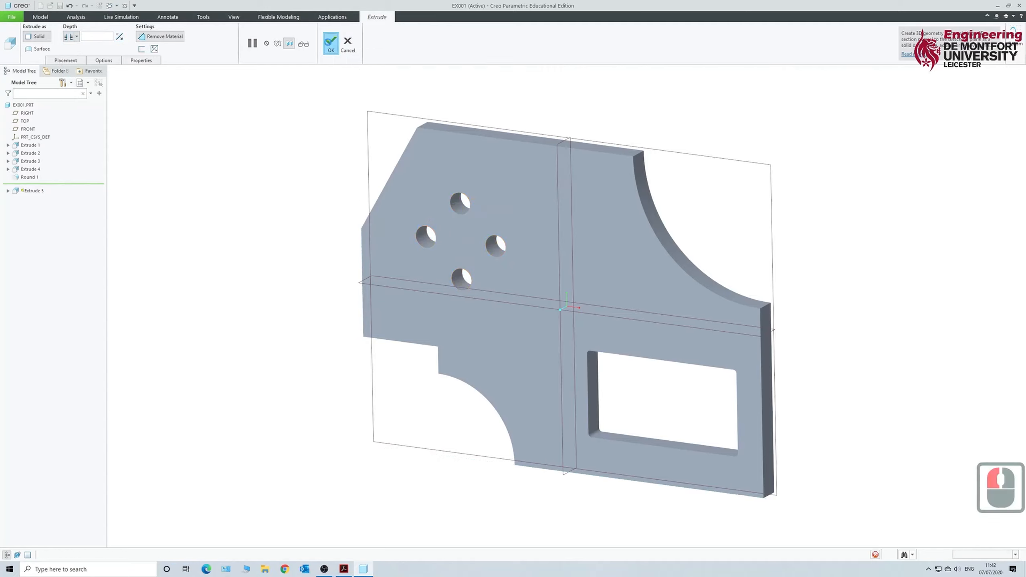